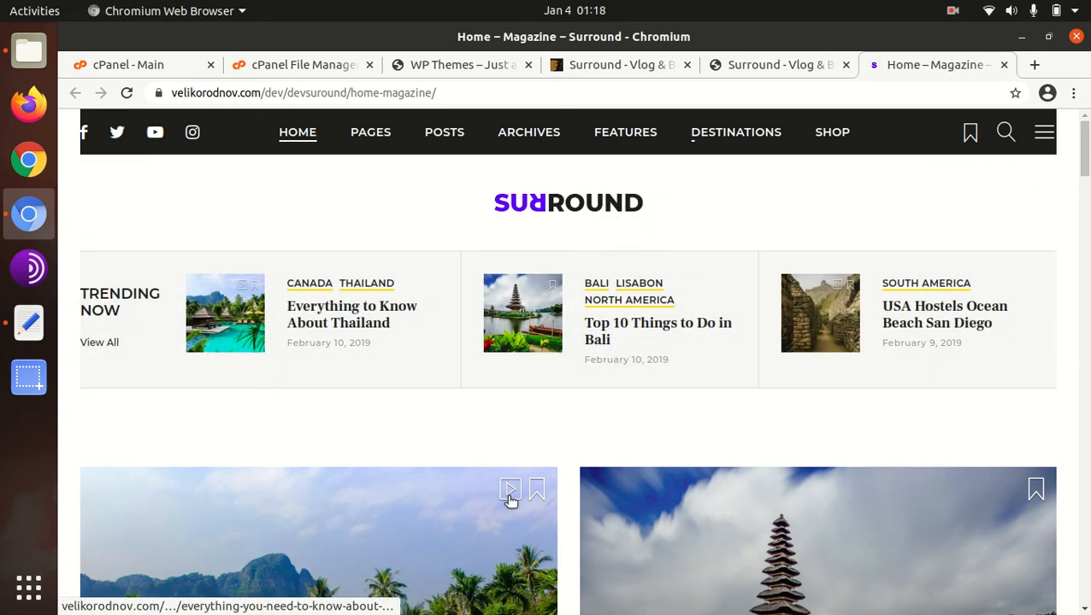
- Look over the trending and featured travel stories on the Surround magazine demo homepage
scroll(466, 402, "down", 4)
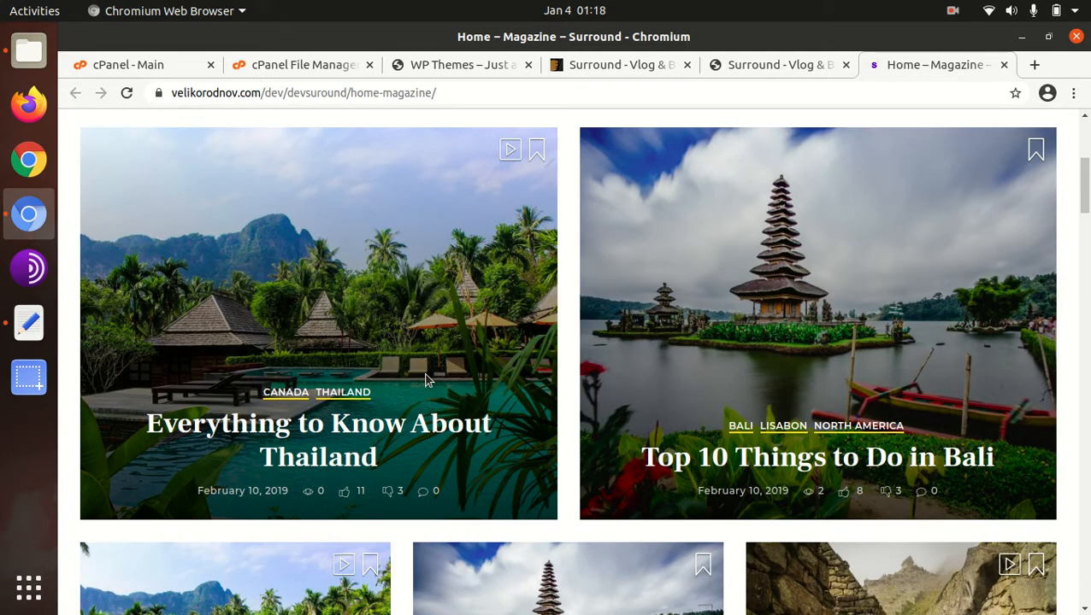
scroll(534, 325, "up", 3)
scroll(261, 261, "up", 1)
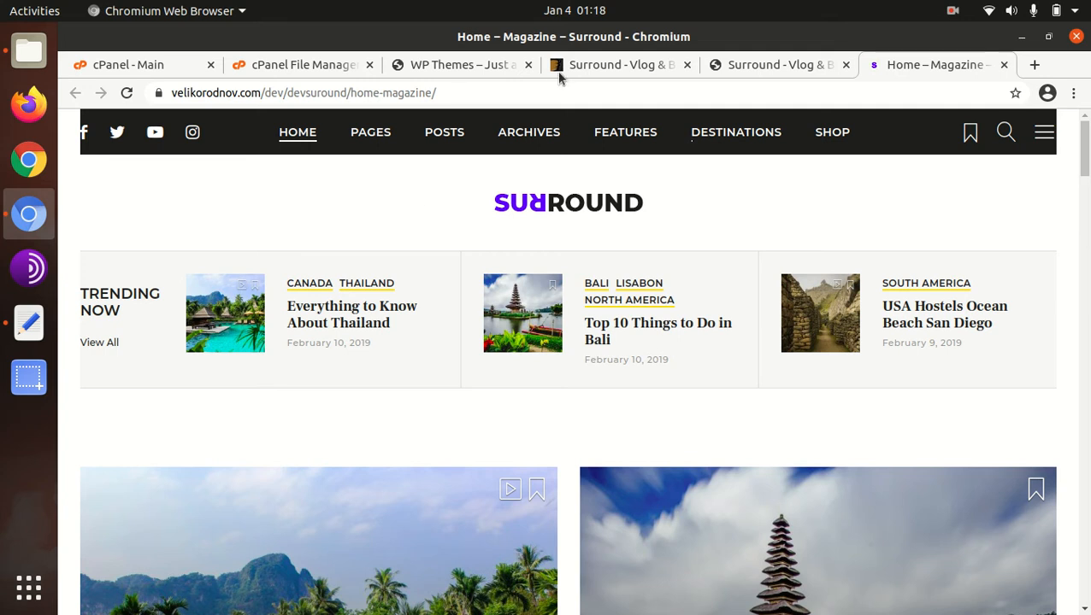
- Open the ThemeForest page for Surround - Vlog & Blog WordPress Theme and review its title, sales and last update date
left_click(586, 68)
scroll(256, 308, "up", 3)
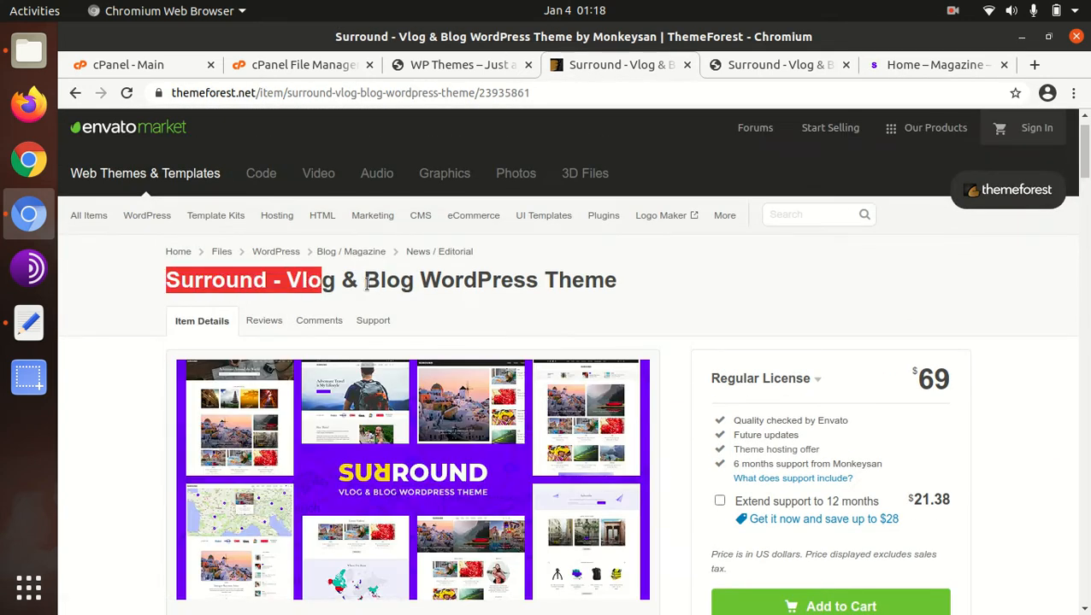
left_click_drag(378, 283, 552, 285)
scroll(717, 300, "down", 5)
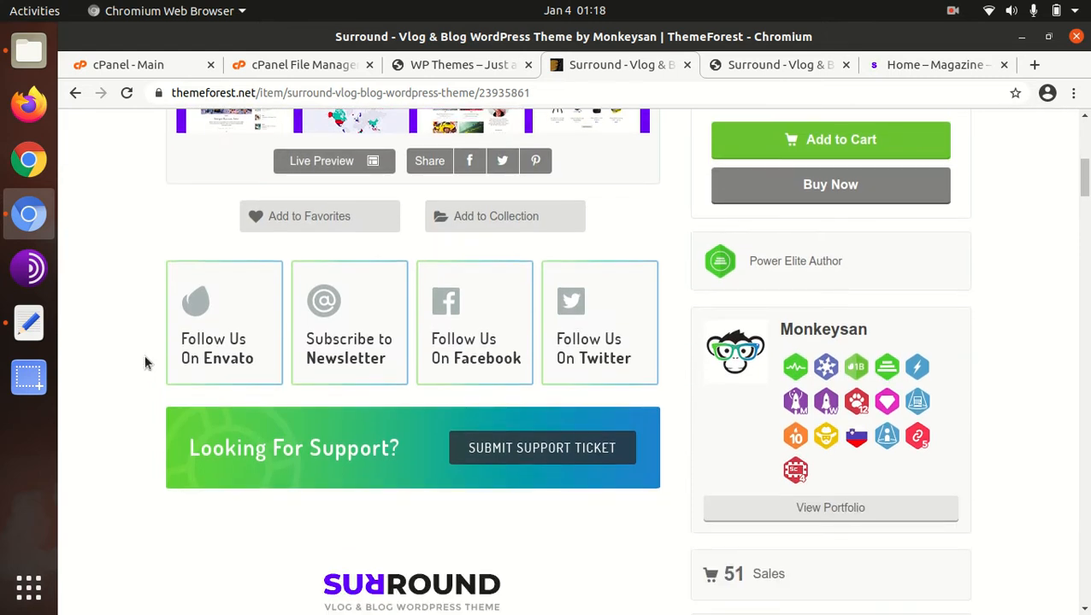
scroll(829, 396, "down", 3)
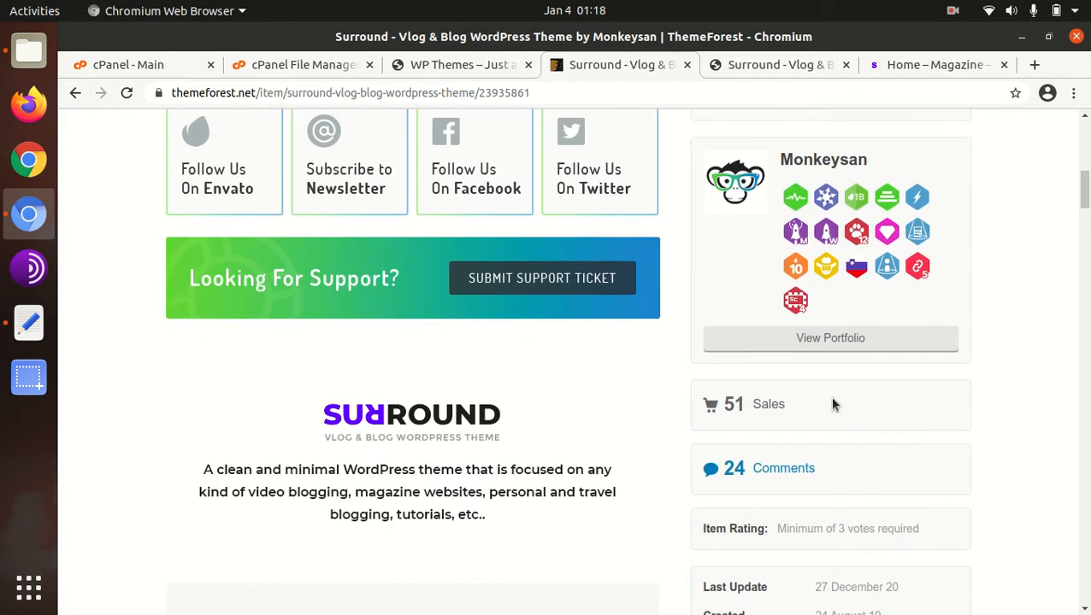
scroll(594, 396, "down", 1)
scroll(594, 396, "up", 1)
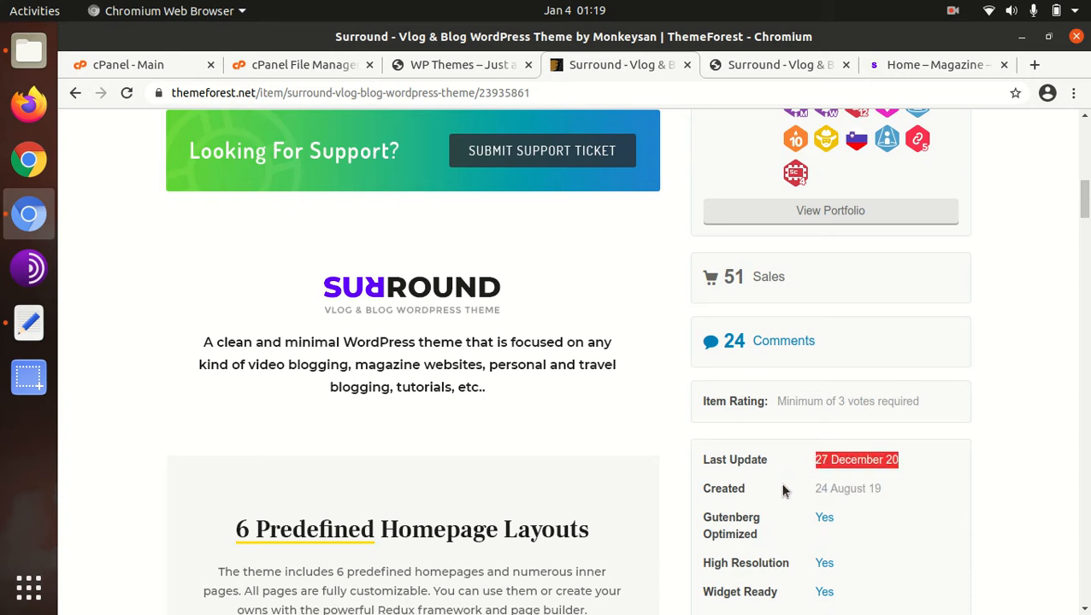
- Review the theme's author level, author name, preview image and Regular License details on the ThemeForest page
scroll(784, 490, "up", 1)
scroll(784, 490, "up", 6)
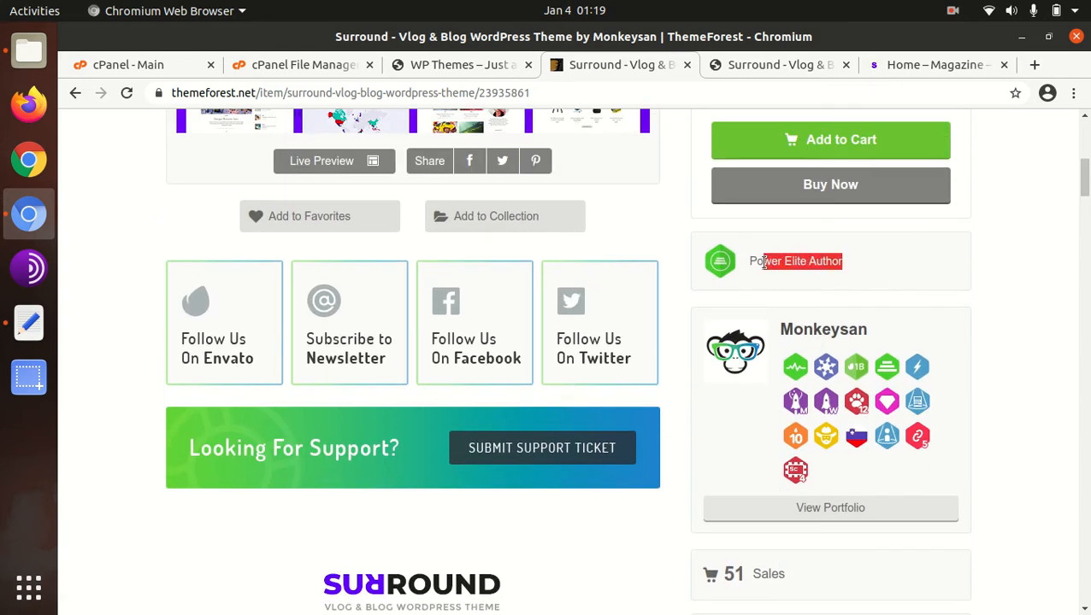
left_click_drag(821, 336, 787, 333)
scroll(540, 556, "up", 8)
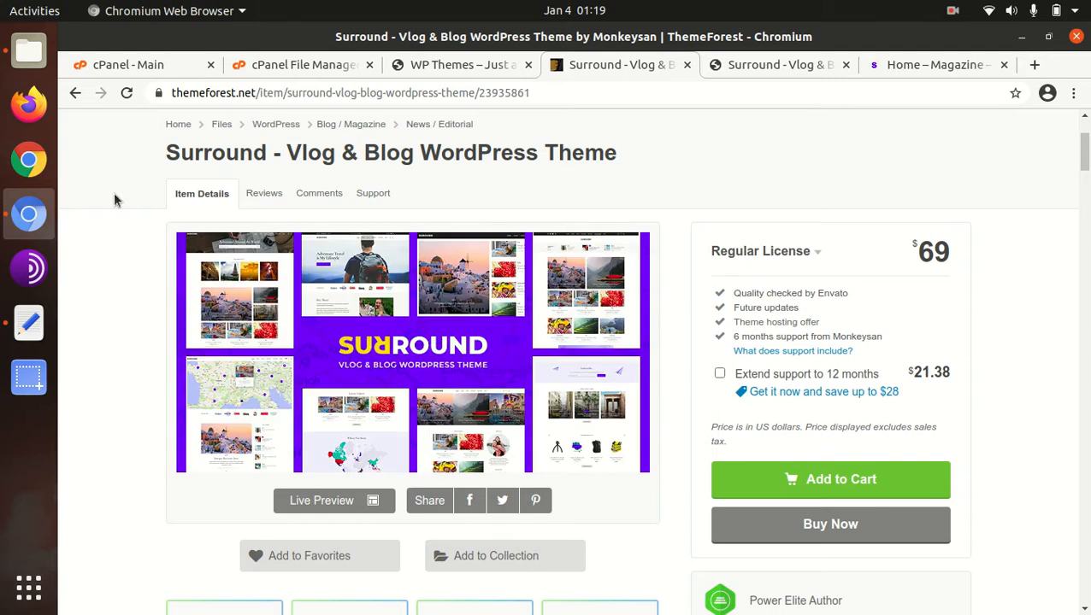
scroll(104, 389, "down", 6)
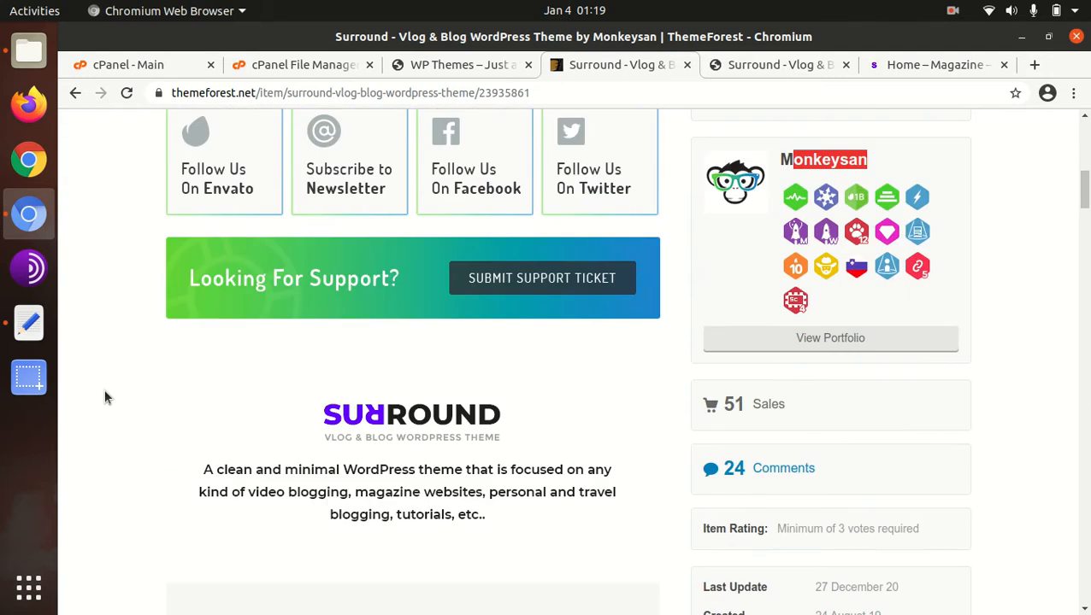
scroll(105, 398, "up", 6)
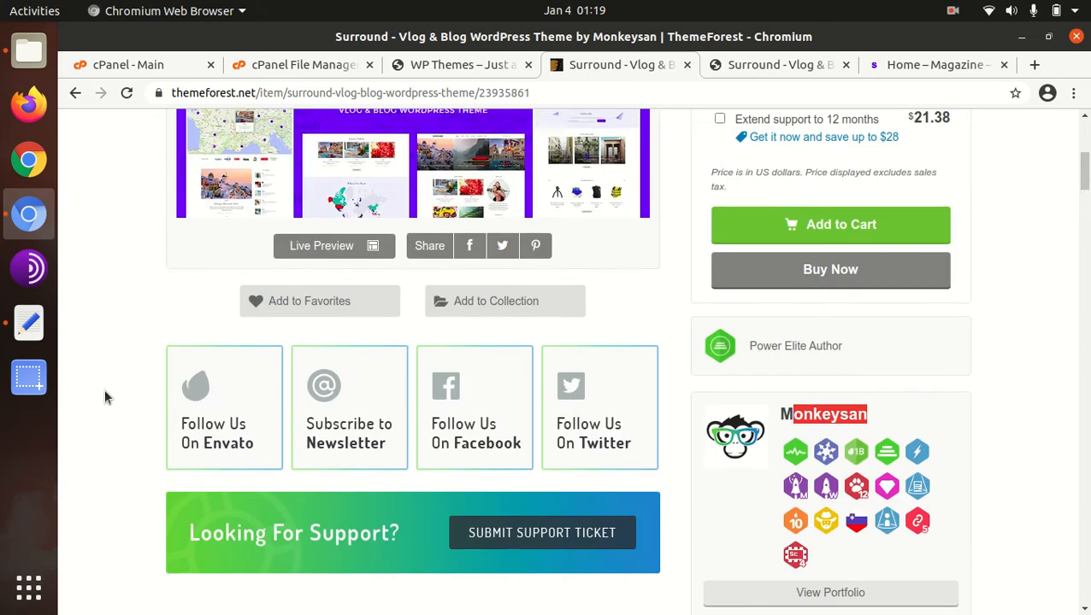
scroll(104, 398, "up", 1)
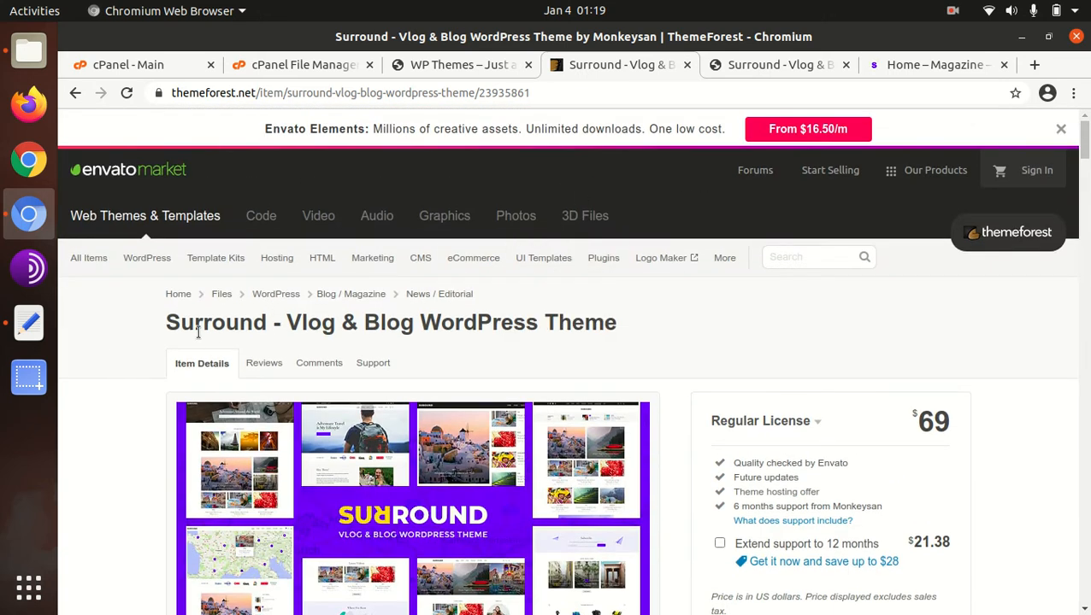
scroll(706, 323, "down", 2)
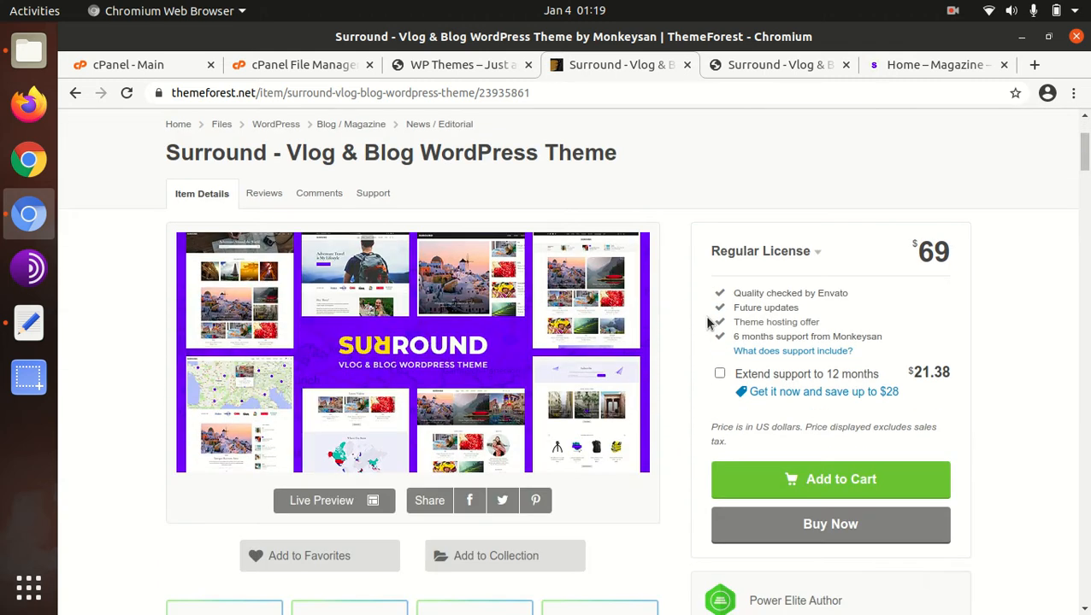
scroll(706, 323, "up", 2)
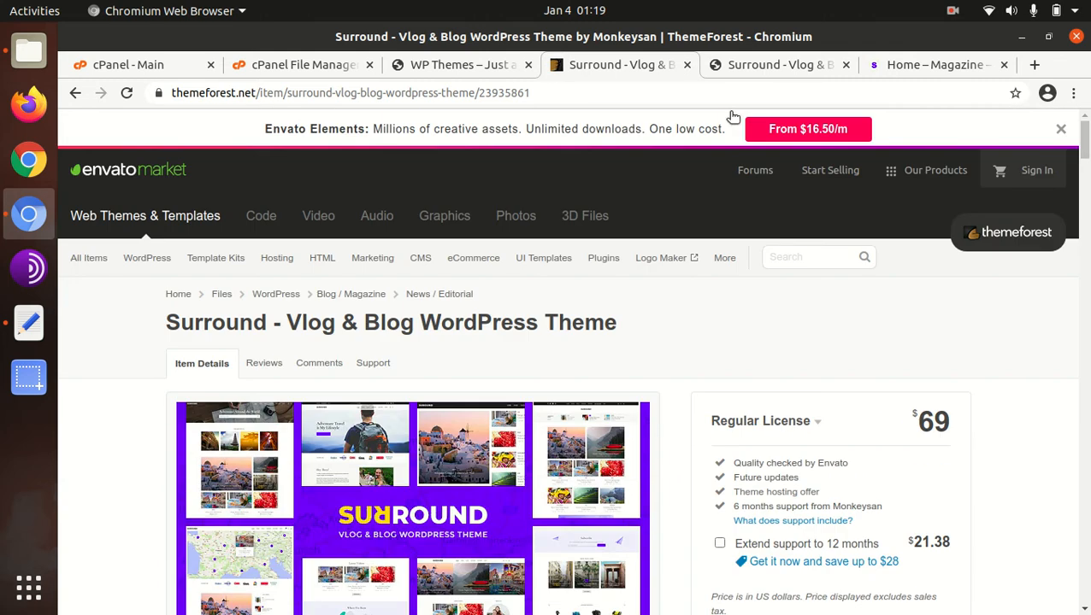
- Open the Surround splash page and read the introduction to the predefined homepages above the Home with Cover Map preview
left_click(743, 69)
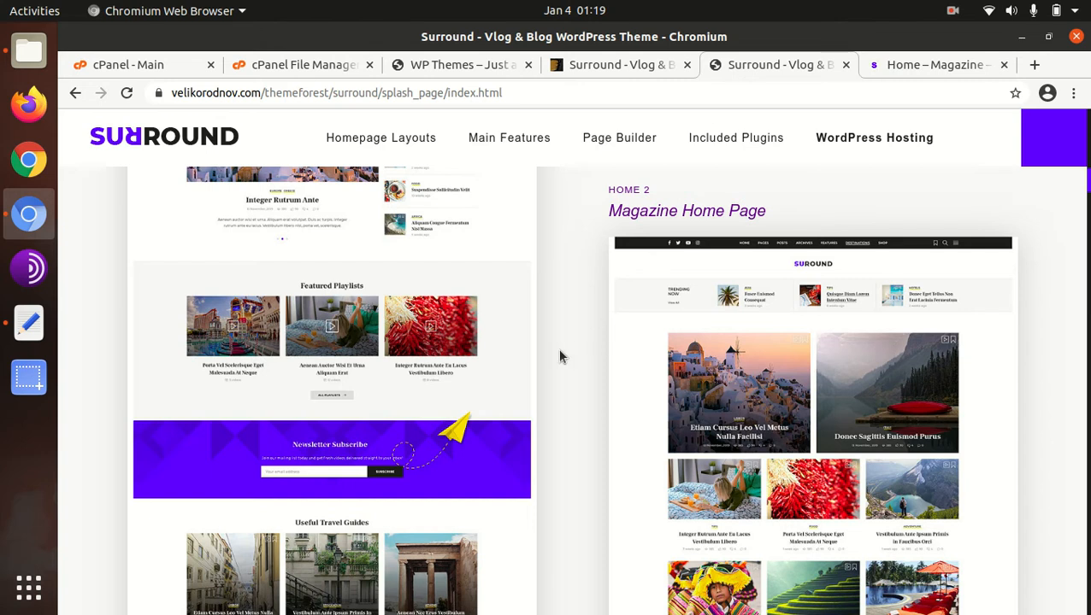
scroll(583, 394, "up", 8)
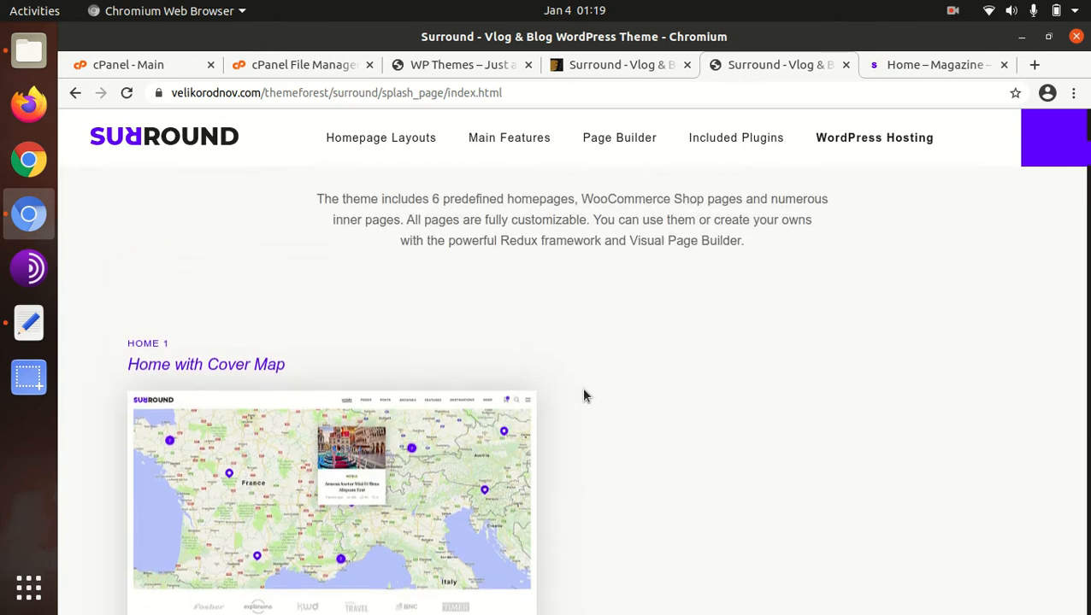
scroll(583, 394, "down", 8)
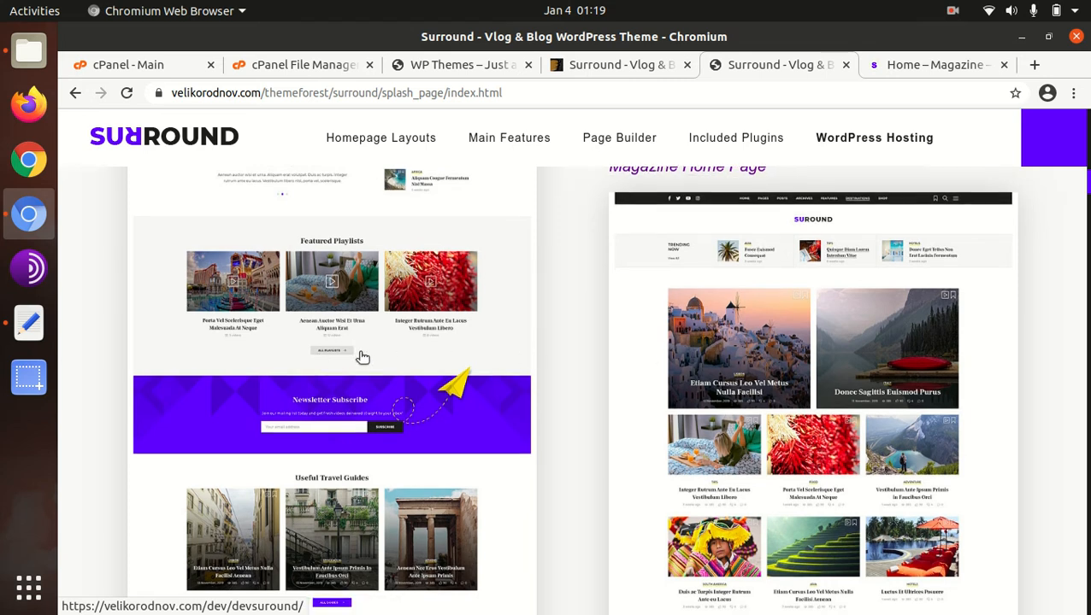
scroll(357, 349, "down", 3)
scroll(360, 357, "up", 8)
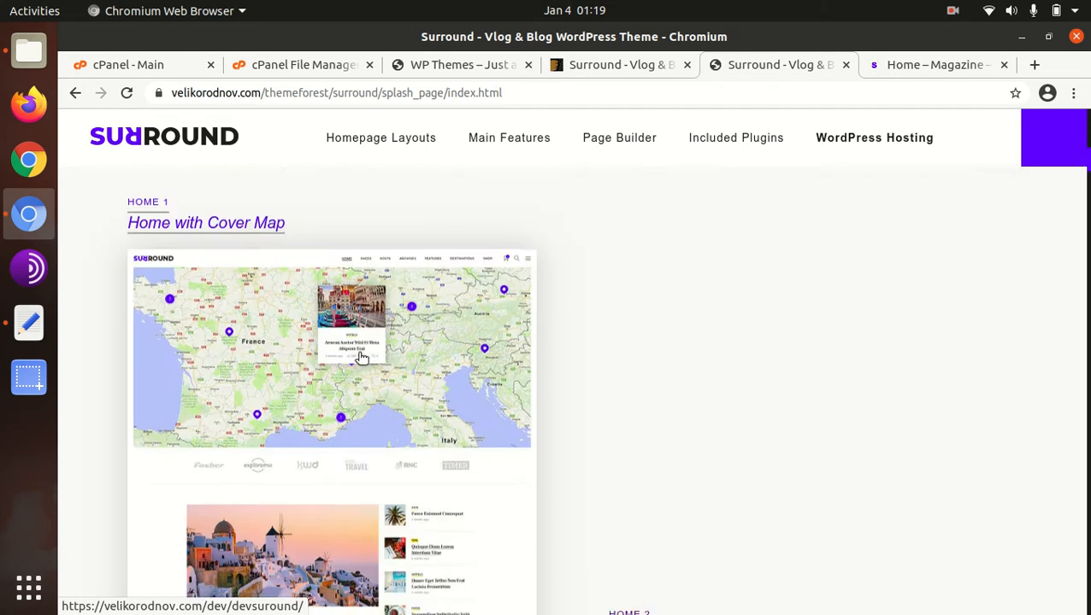
scroll(359, 358, "up", 3)
left_click_drag(388, 245, 754, 240)
scroll(540, 328, "up", 3)
scroll(541, 329, "down", 10)
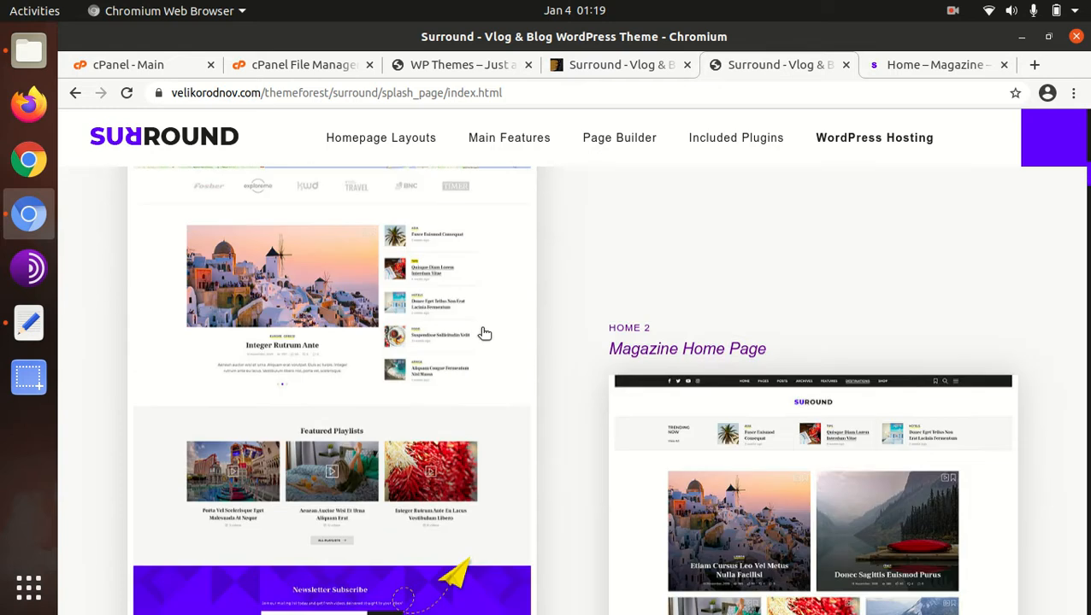
- Examine the Home with Cover Map and Magazine Home Page layout previews on the splash page
scroll(282, 331, "down", 3)
scroll(283, 331, "up", 8)
scroll(256, 338, "down", 1)
scroll(758, 351, "down", 6)
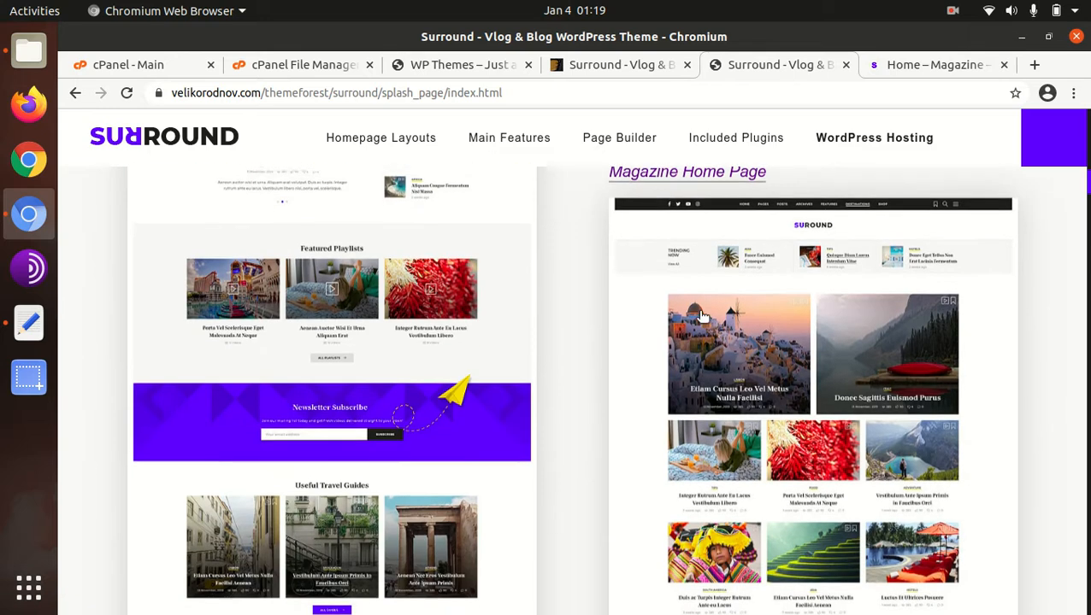
scroll(869, 275, "down", 8)
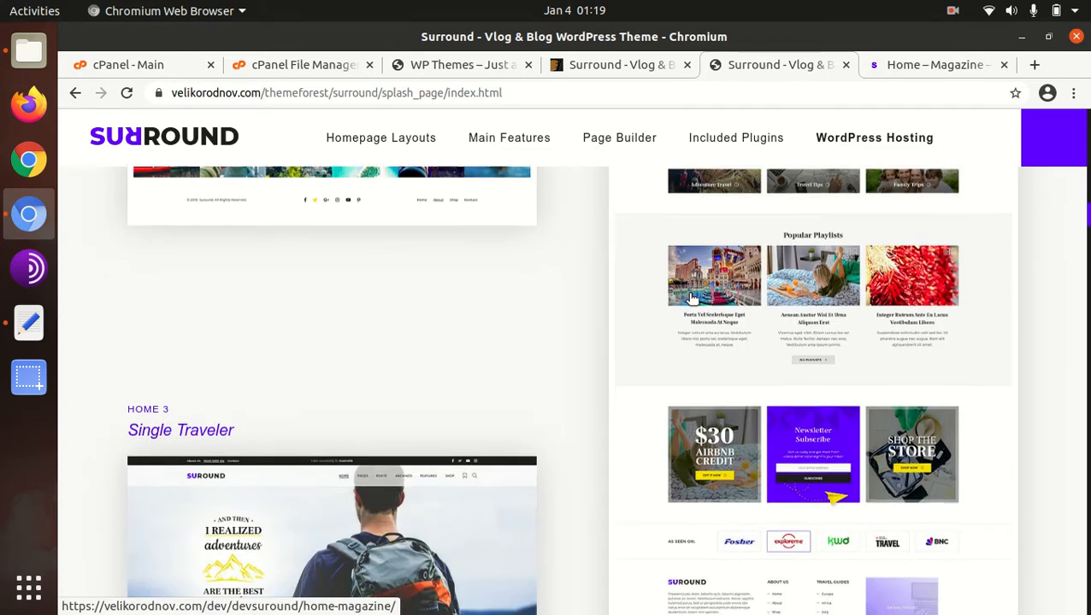
scroll(649, 301, "down", 4)
scroll(752, 359, "up", 4)
scroll(841, 392, "up", 5)
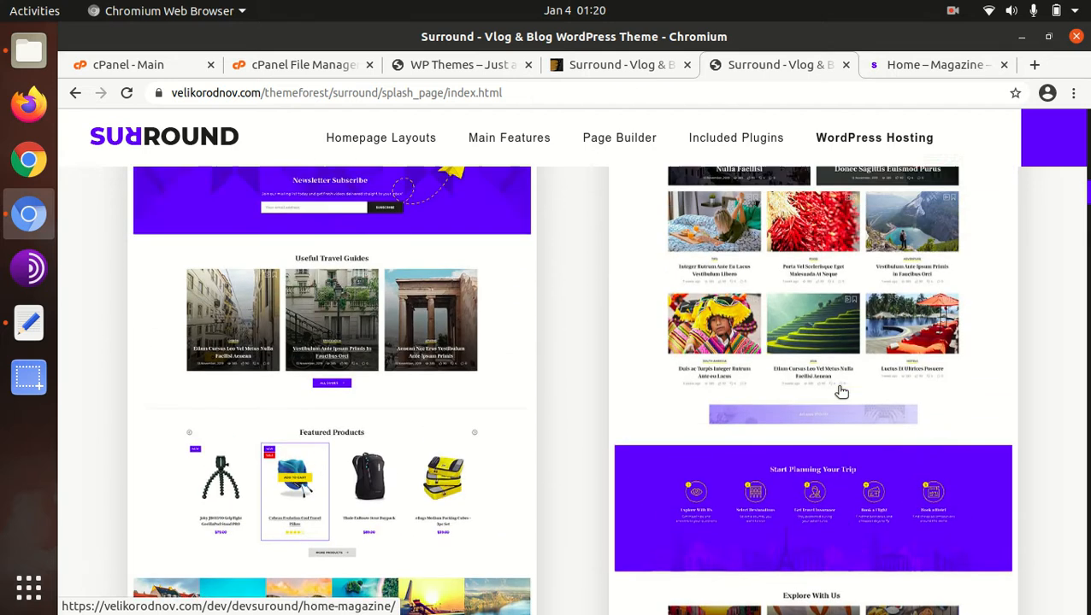
scroll(841, 392, "up", 3)
scroll(841, 391, "down", 11)
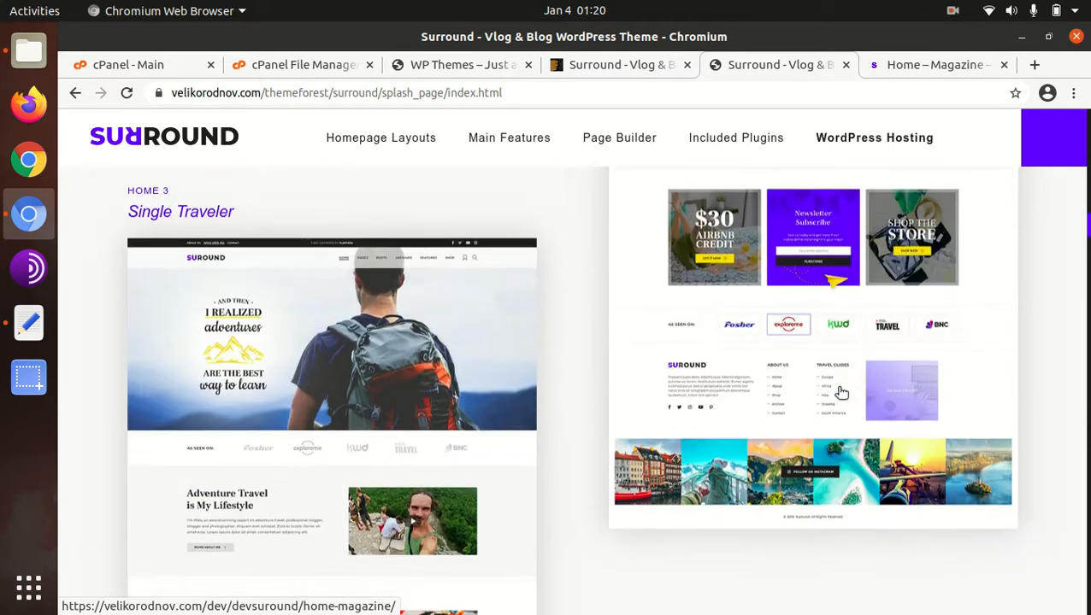
- Examine the Single Traveler, Fullwidth Home Page, Travel Blog with Carousel and Search on Top layout previews
scroll(841, 391, "down", 4)
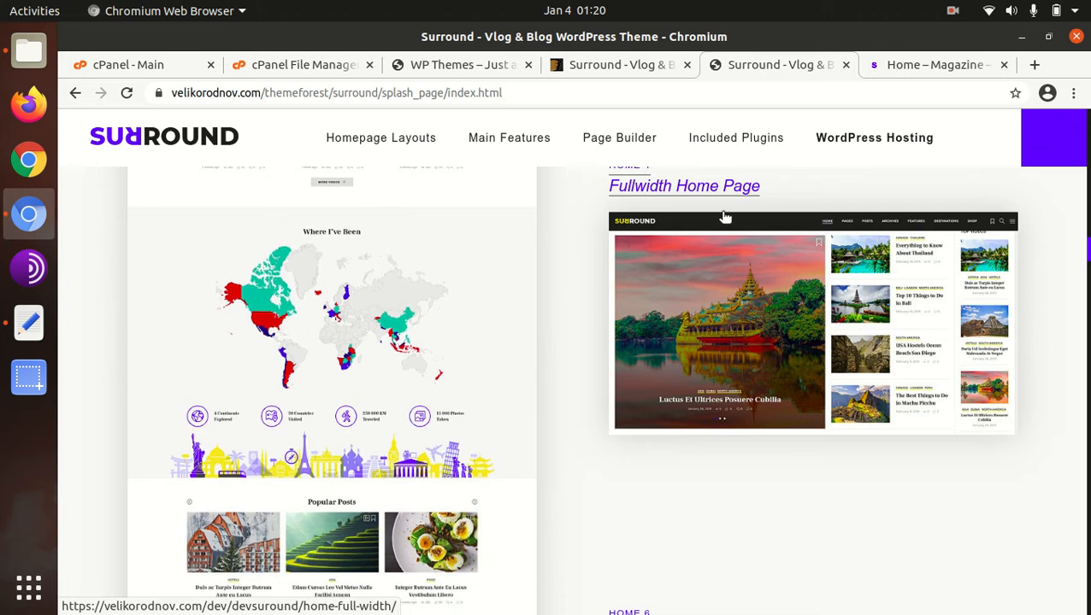
scroll(829, 335, "down", 5)
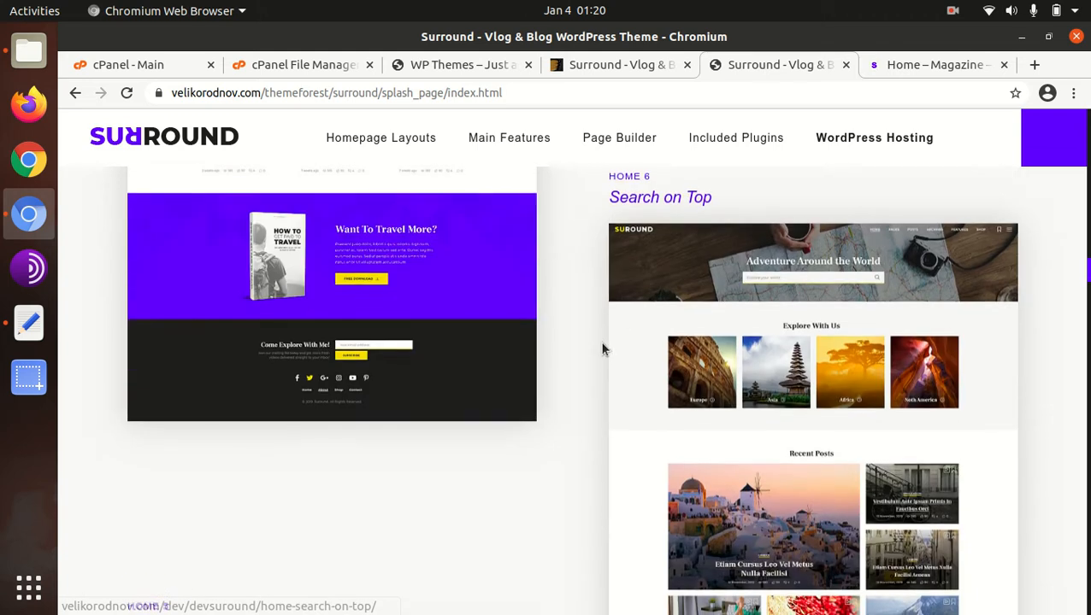
scroll(776, 276, "down", 5)
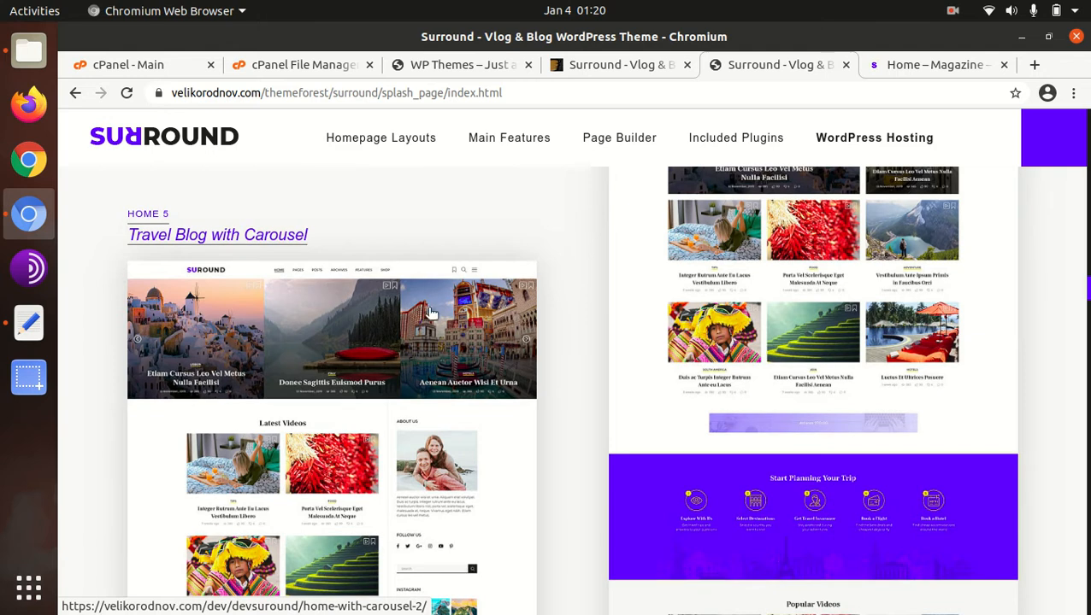
scroll(706, 355, "down", 3)
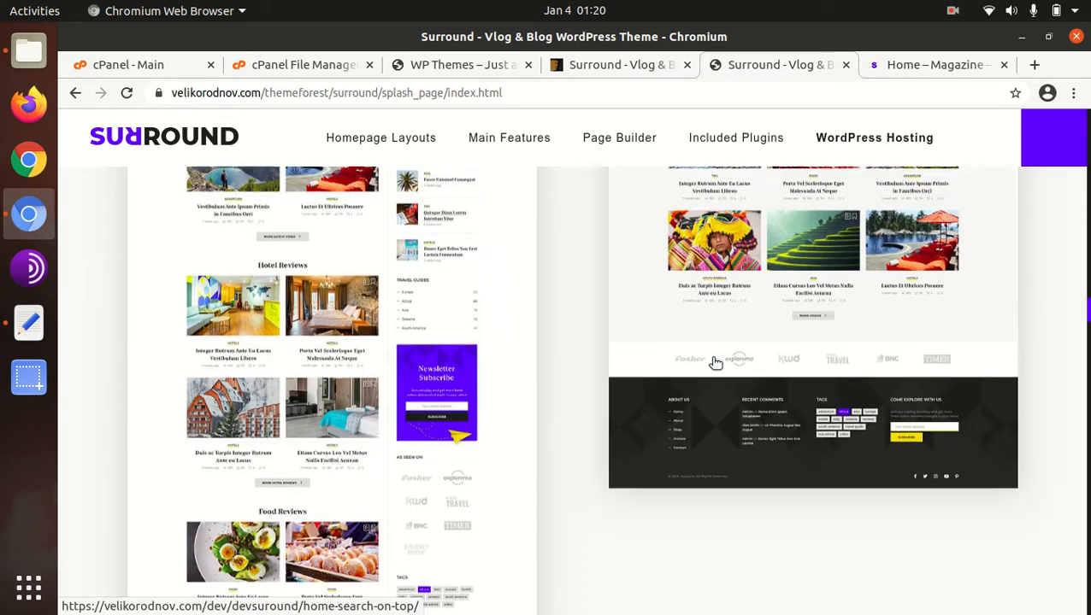
scroll(713, 356, "down", 4)
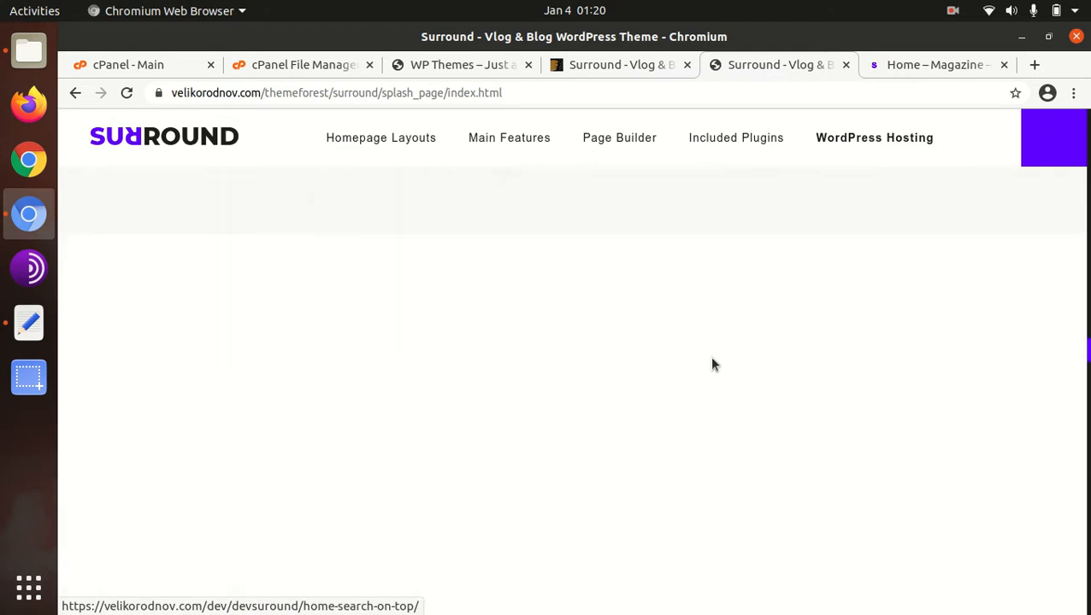
scroll(712, 365, "up", 10)
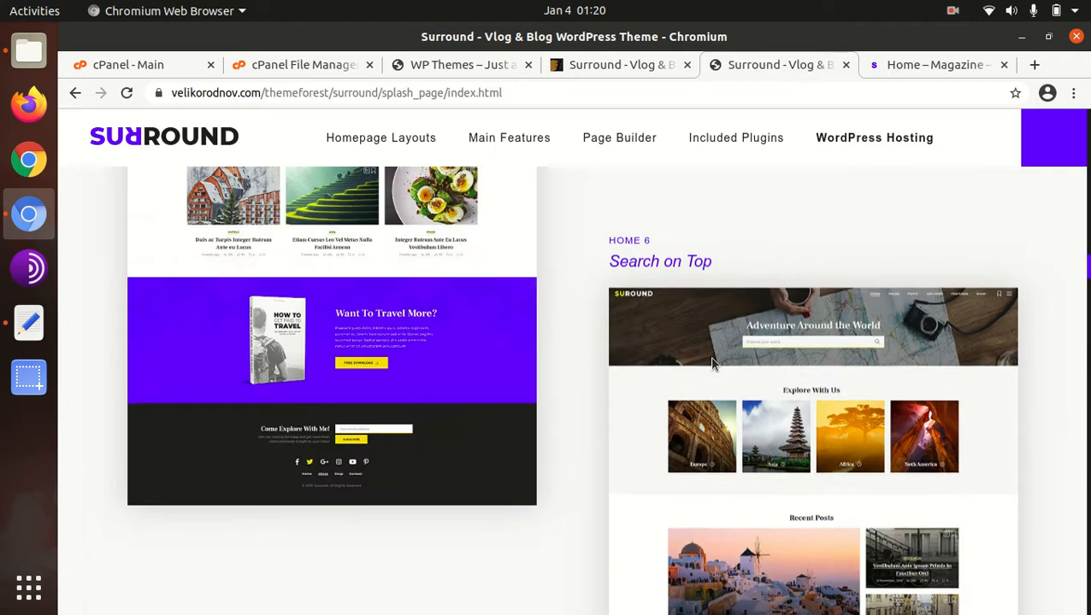
scroll(712, 365, "up", 5)
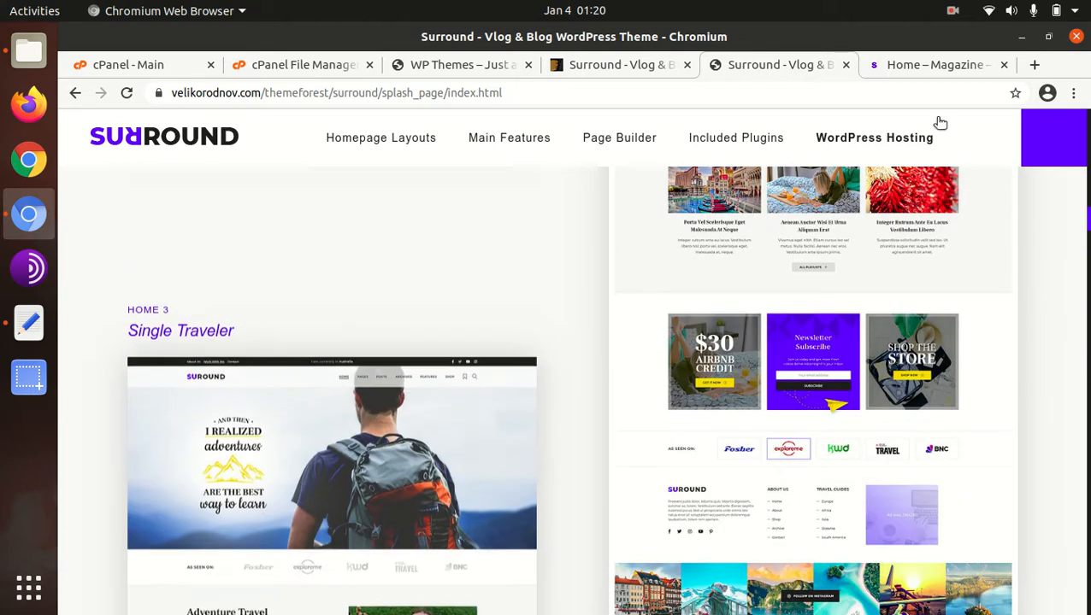
- Return to the magazine demo homepage and examine its sections from Trending Now through Start Planning Your Trip to Popular Playlists
left_click(910, 67)
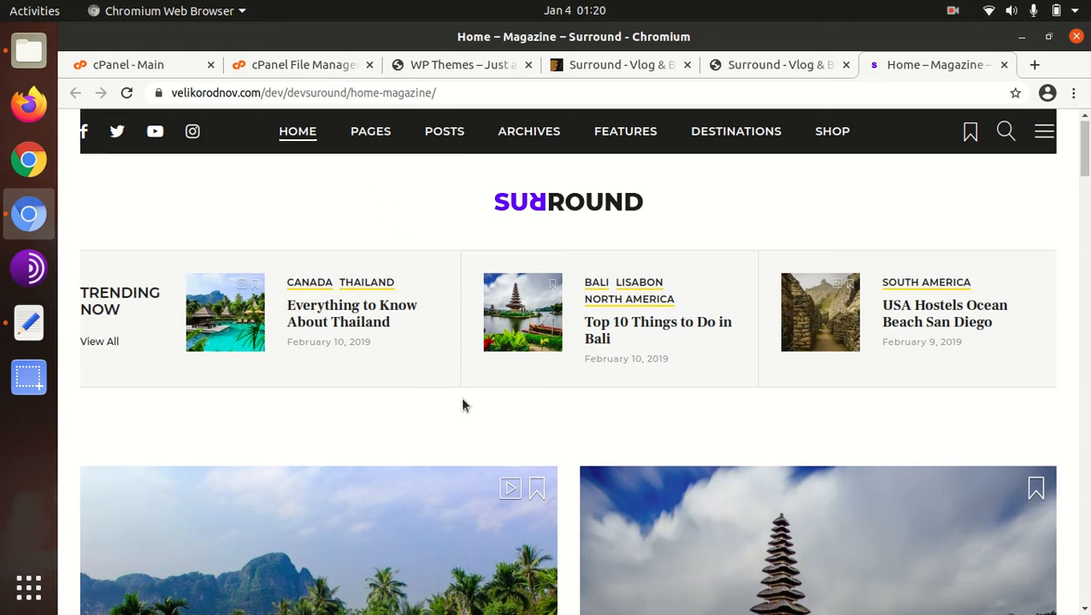
scroll(459, 403, "down", 3)
scroll(463, 404, "down", 2)
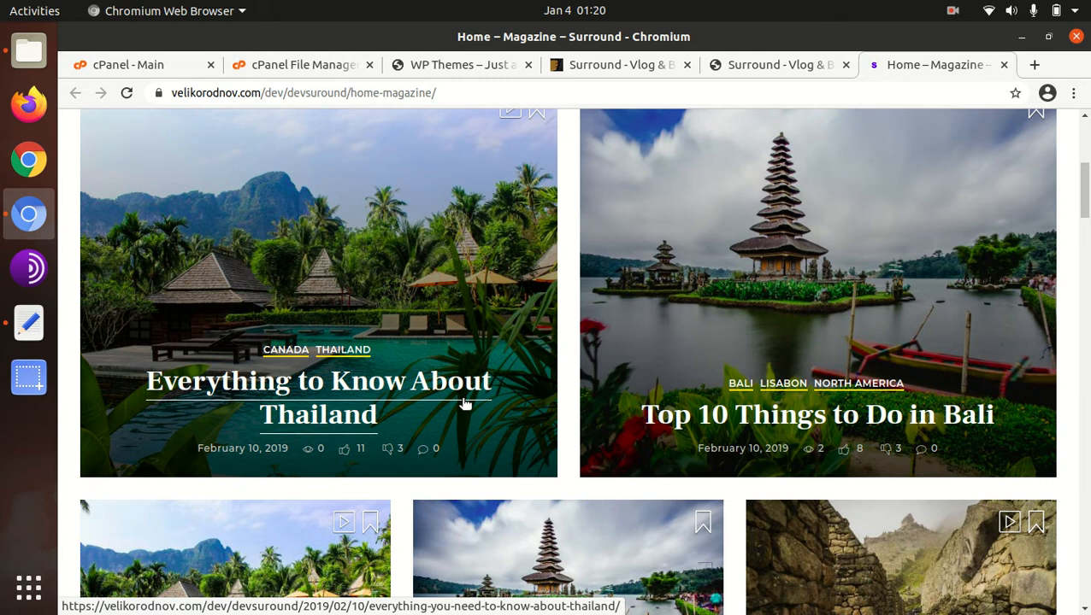
scroll(465, 404, "down", 8)
scroll(451, 396, "down", 4)
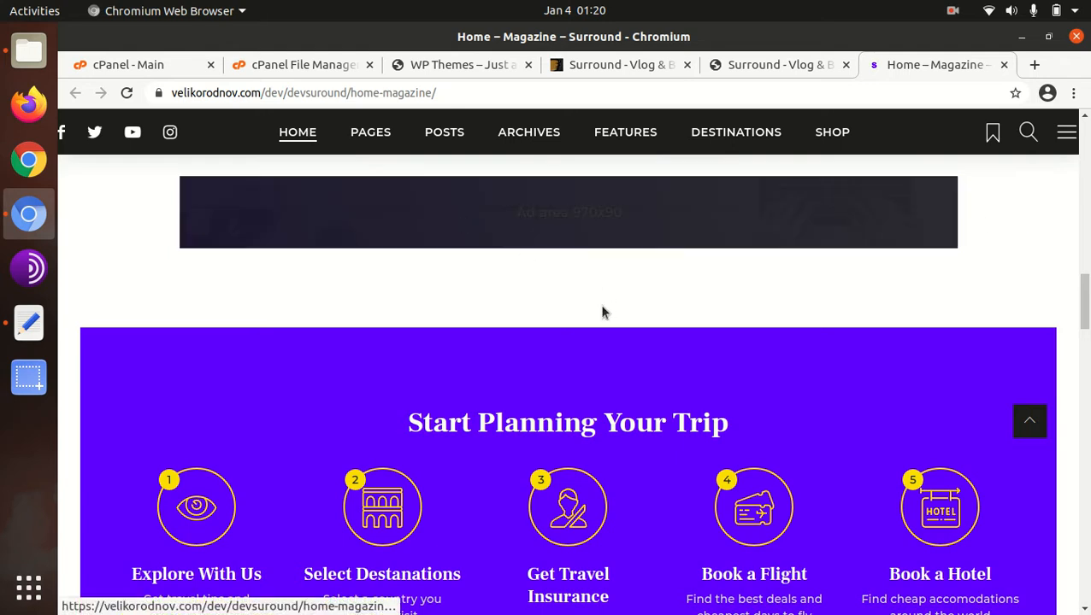
scroll(804, 297, "up", 3)
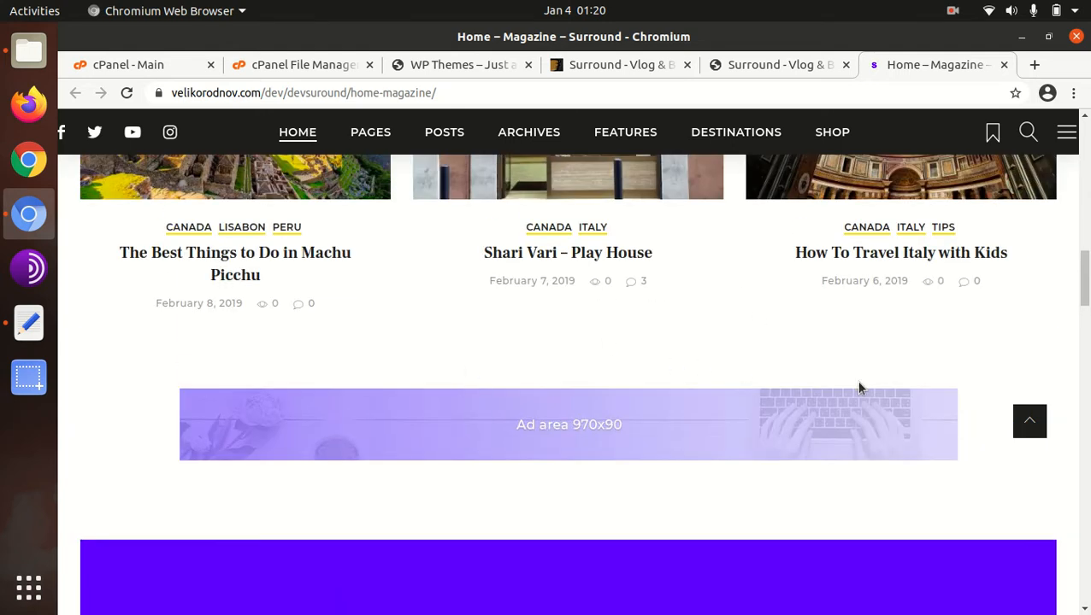
scroll(581, 419, "down", 3)
scroll(580, 419, "down", 9)
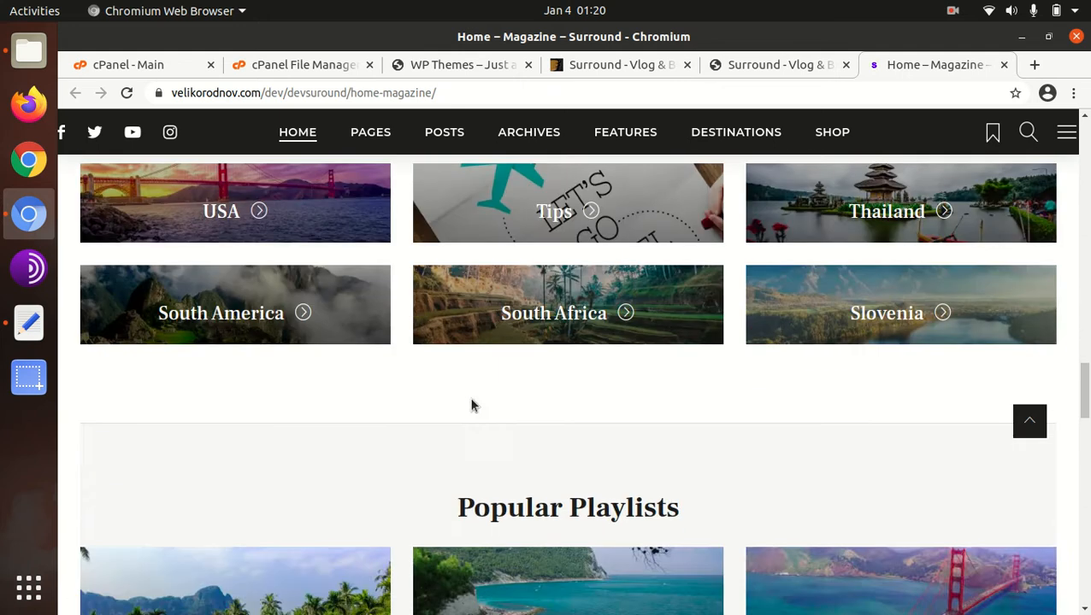
scroll(348, 373, "down", 10)
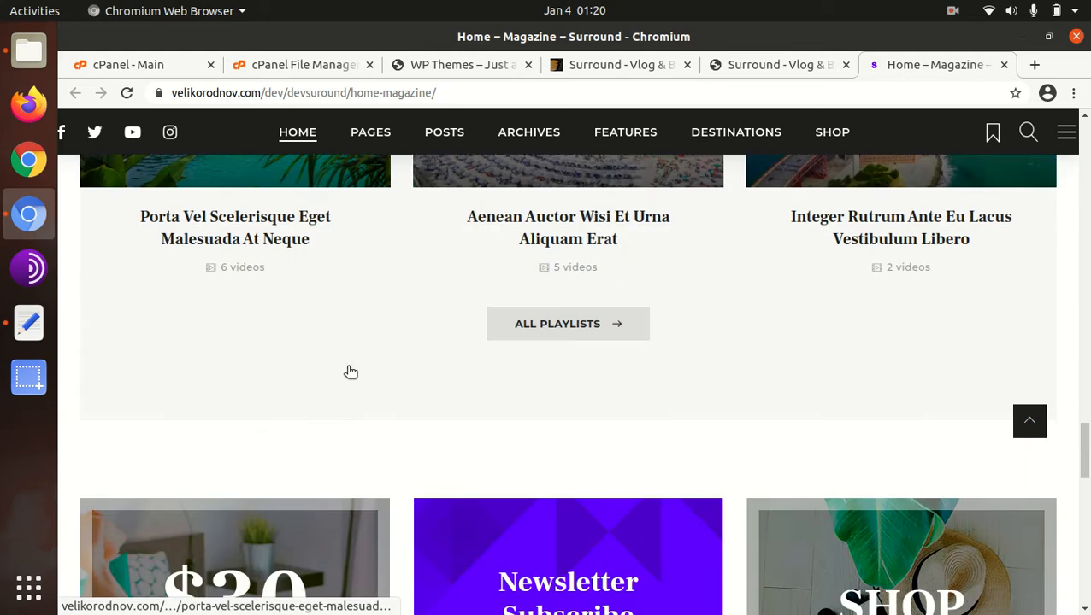
- Open the Shari Vari – Play House post from the magazine demo and examine its contact details, rating criteria and review form
scroll(597, 346, "up", 10)
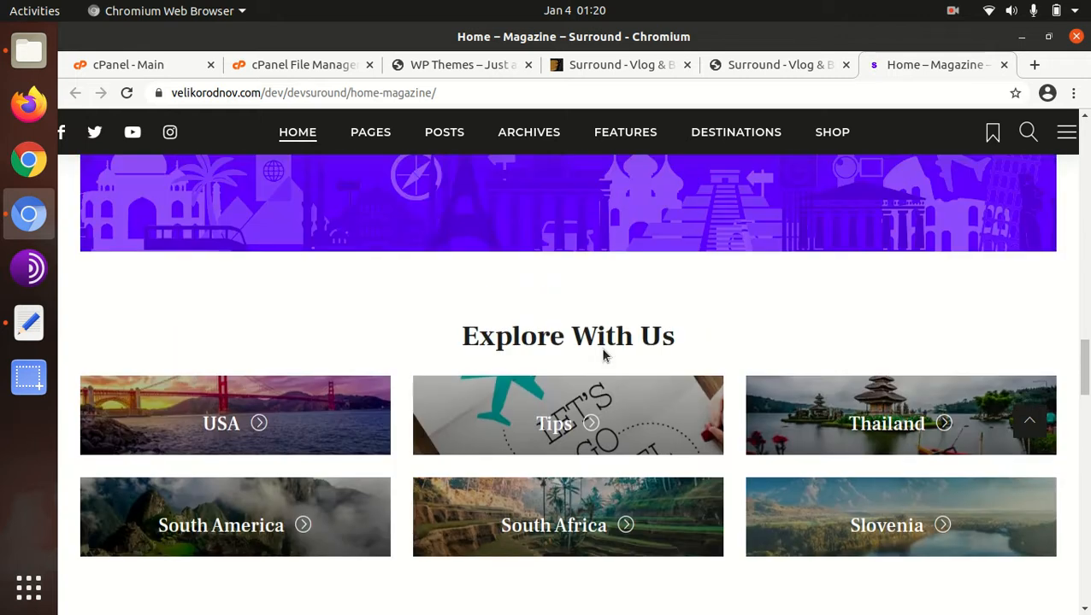
scroll(597, 341, "up", 10)
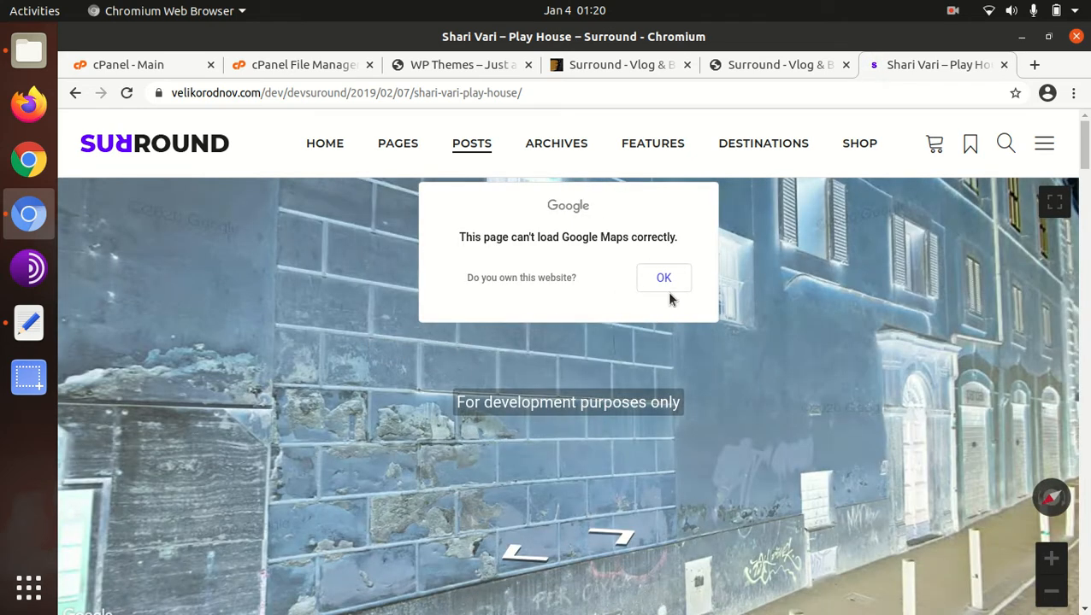
scroll(916, 227, "down", 10)
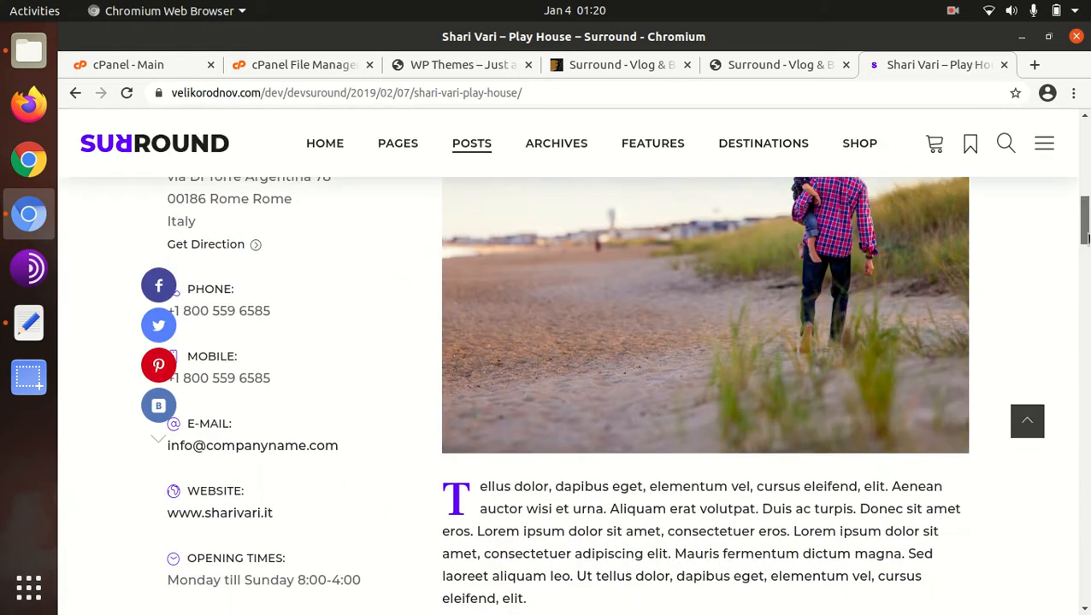
scroll(714, 292, "up", 1)
scroll(275, 309, "down", 5)
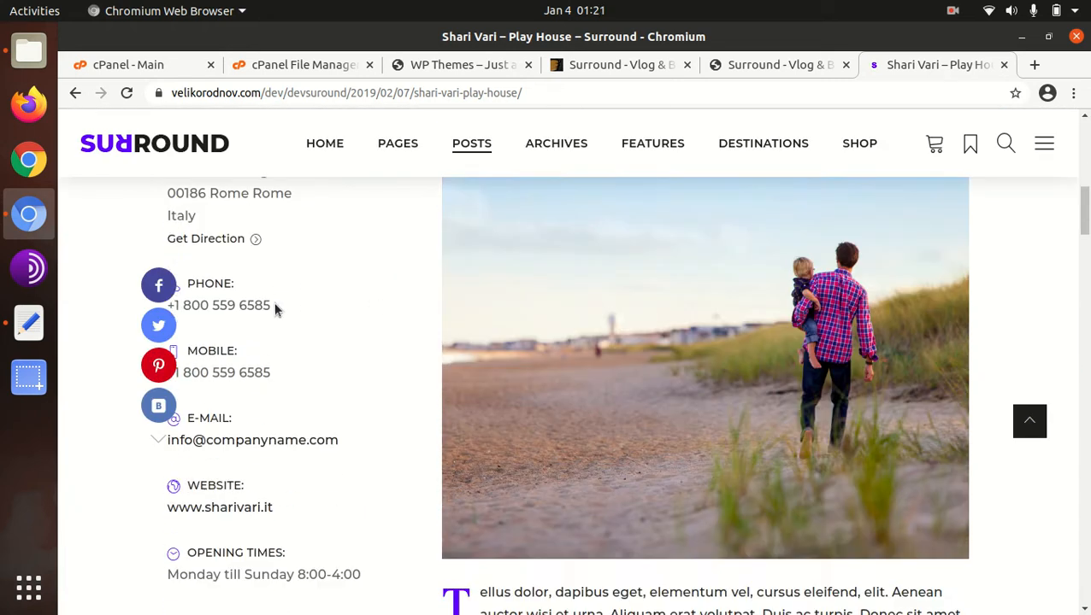
scroll(276, 310, "down", 10)
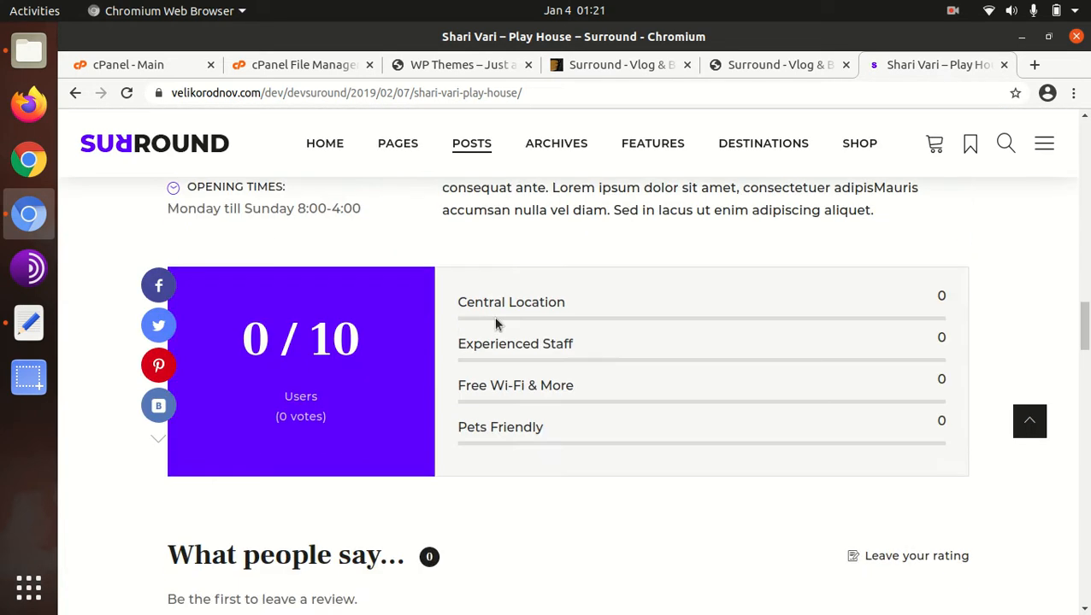
scroll(462, 403, "down", 3)
scroll(590, 376, "up", 4)
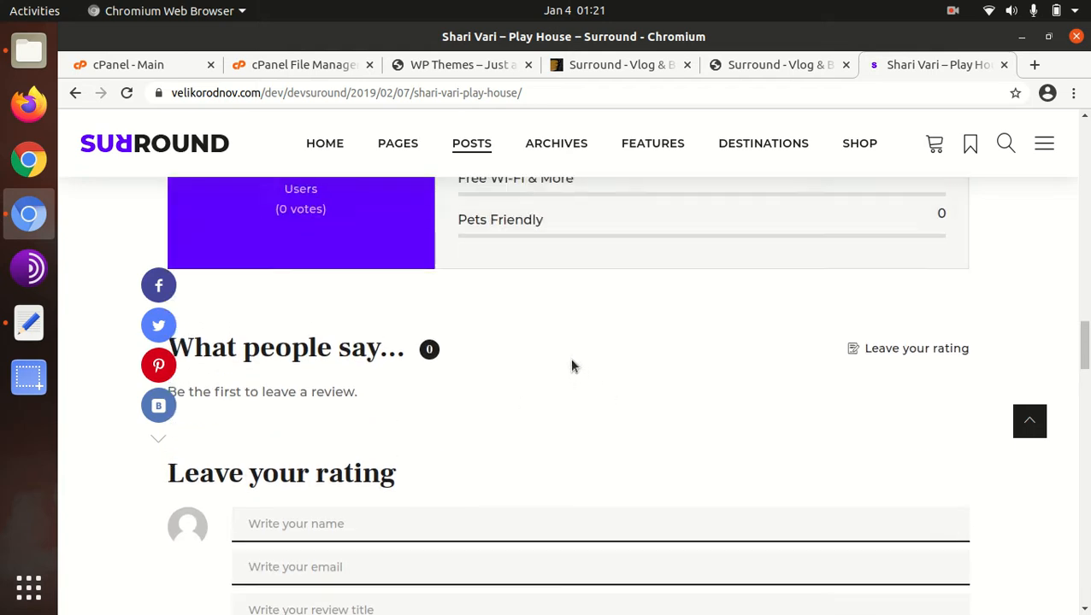
- Open the demo's Explore With Us page and examine its grid of destinations from Africa through USA
mouse_move(402, 154)
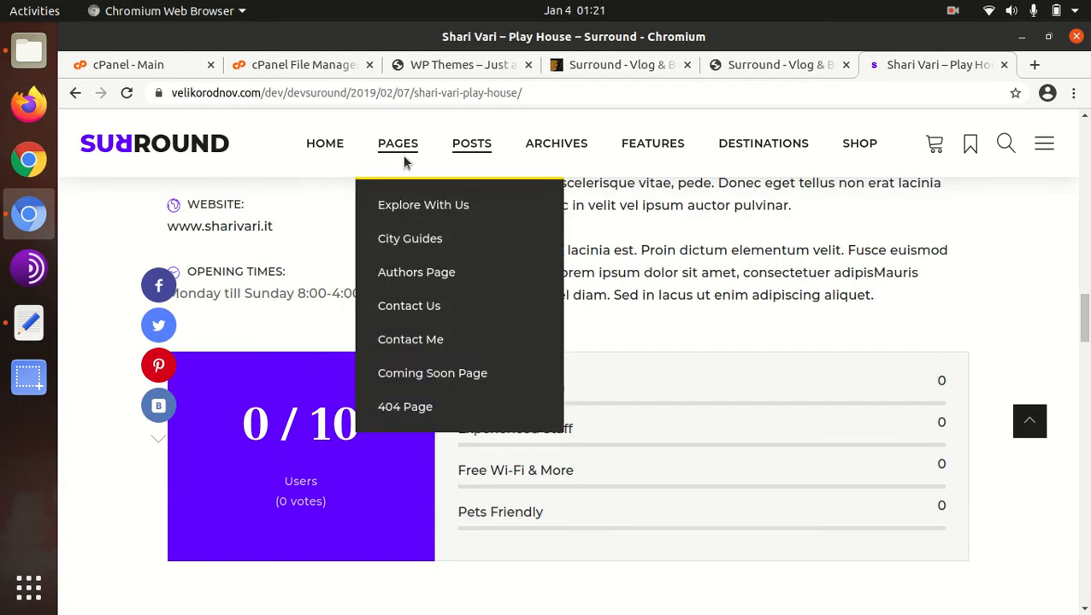
left_click(394, 208)
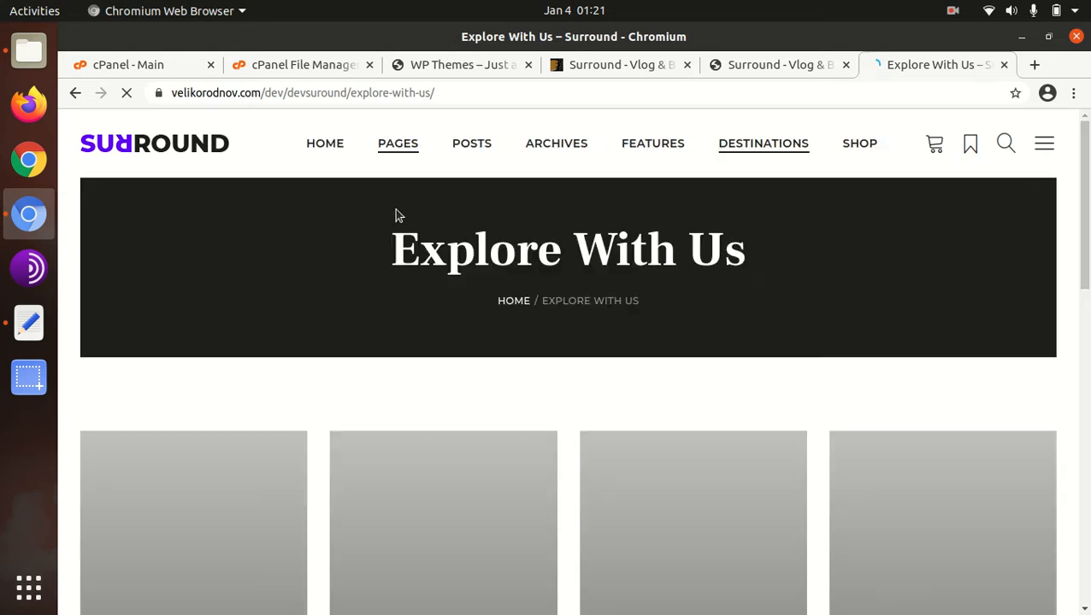
scroll(298, 362, "down", 10)
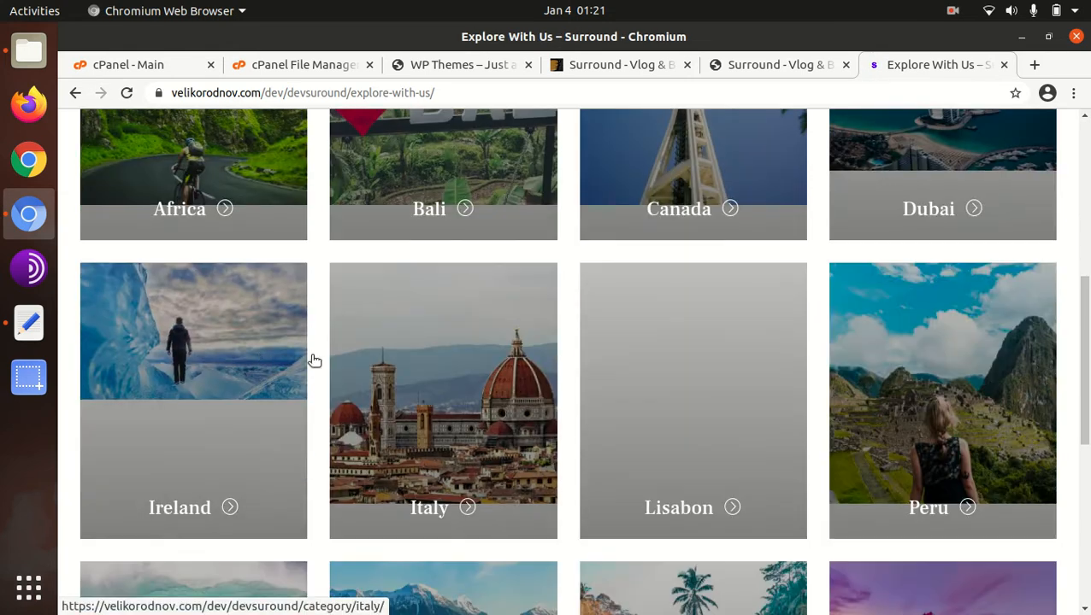
scroll(892, 369, "down", 2)
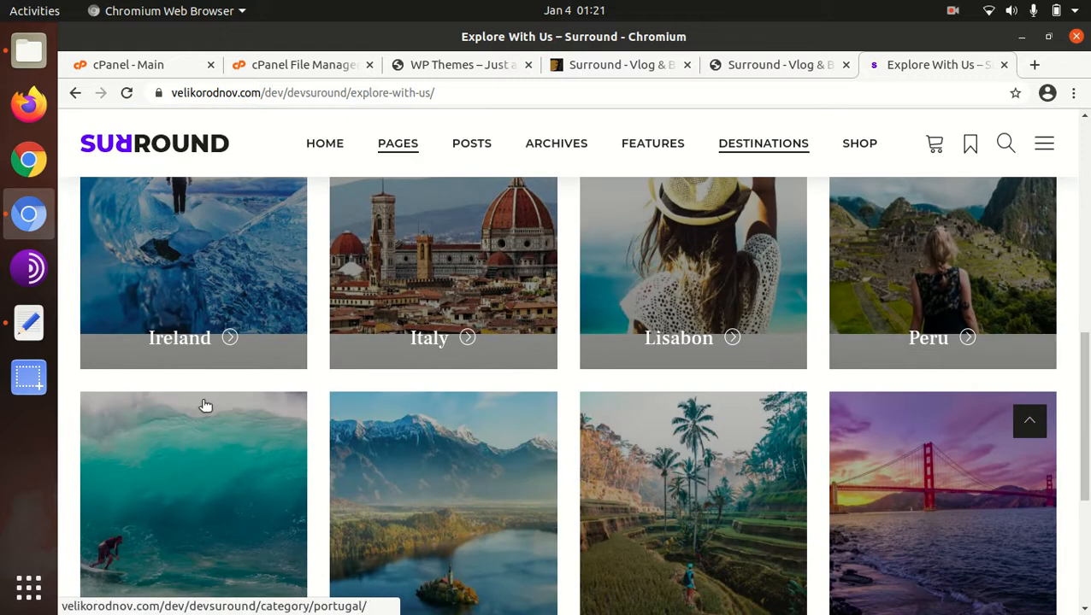
scroll(207, 405, "down", 2)
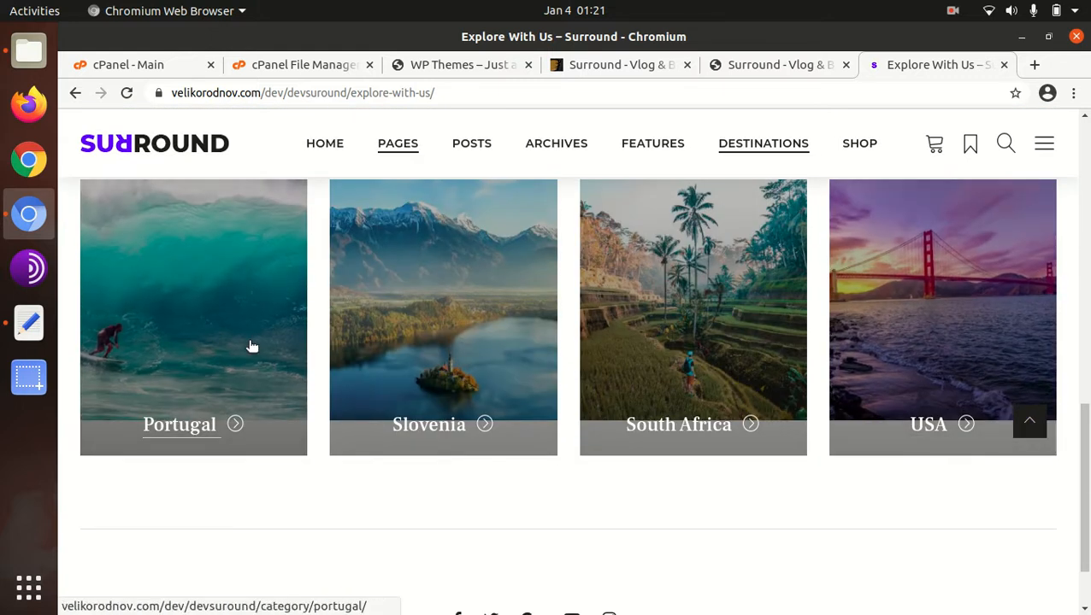
scroll(251, 345, "down", 2)
scroll(251, 345, "up", 6)
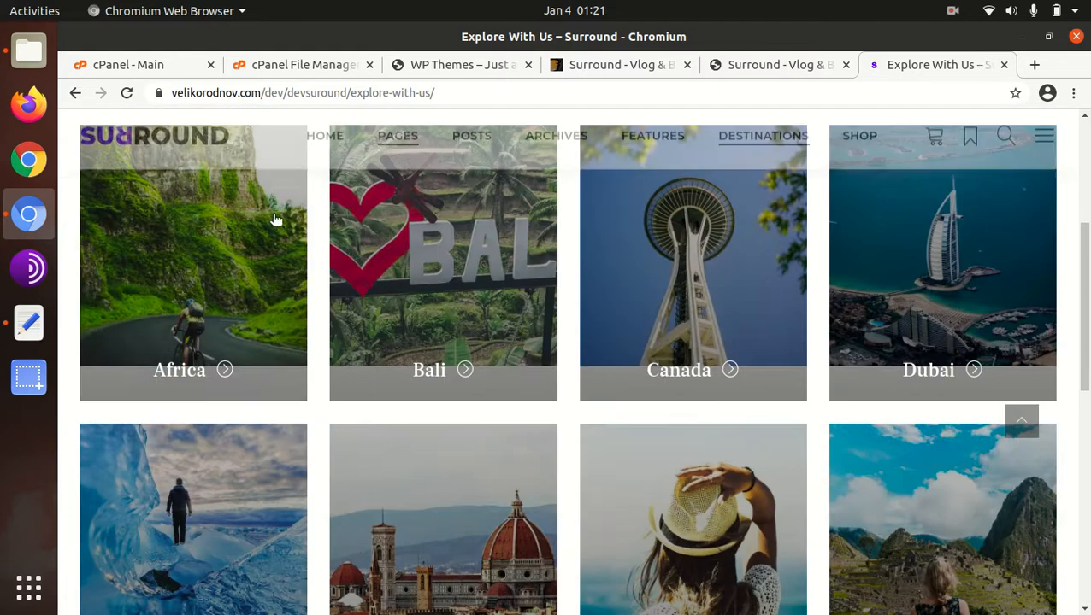
scroll(325, 180, "up", 3)
scroll(340, 216, "up", 1)
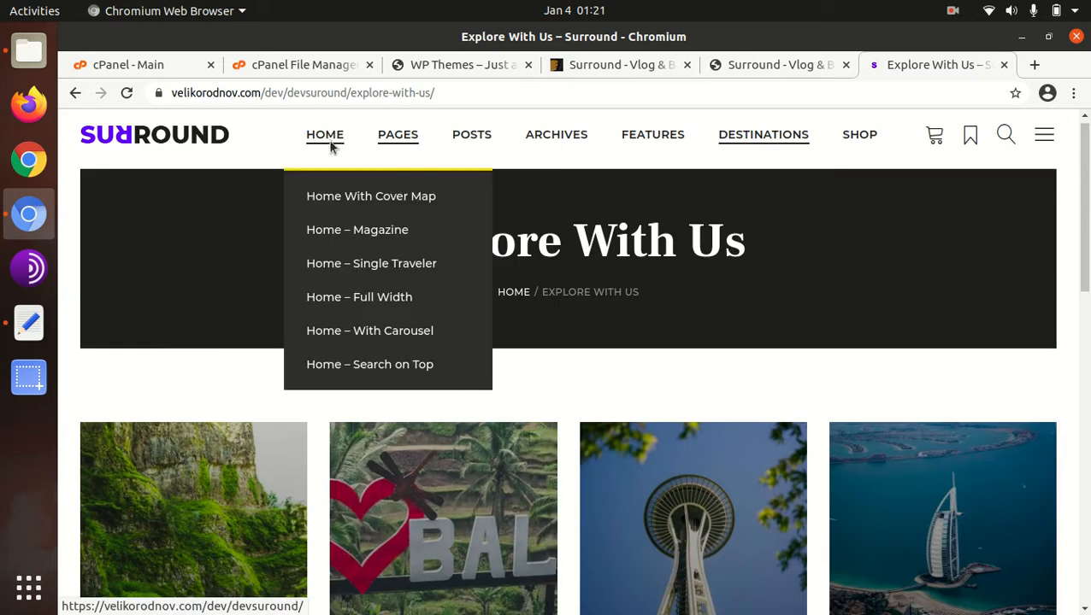
- Go to the demo's main homepage, then open the Home – With Carousel layout and skim its content
left_click(332, 145)
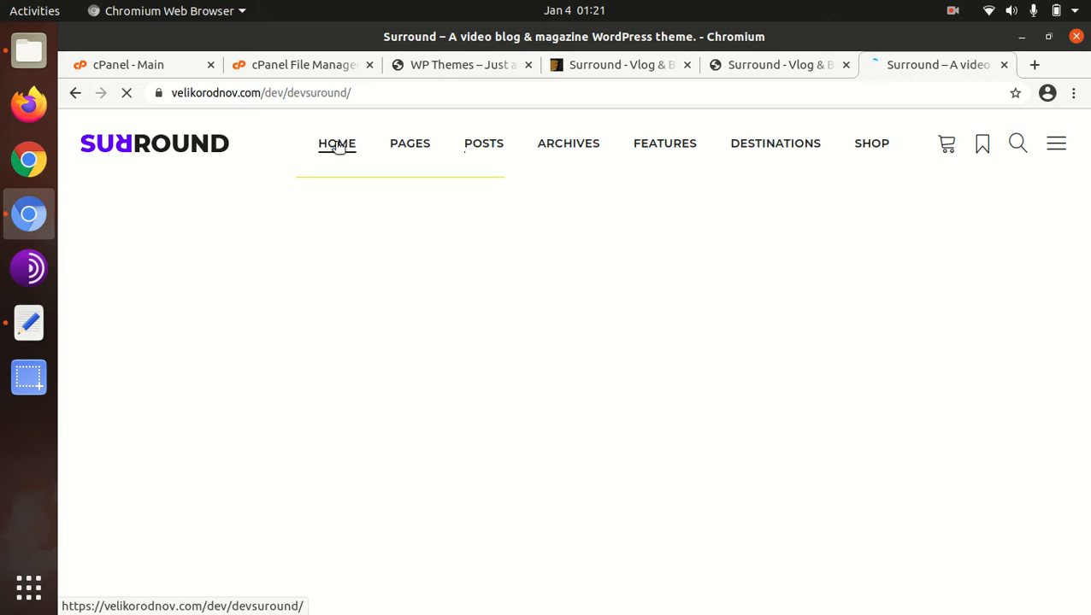
mouse_move(339, 171)
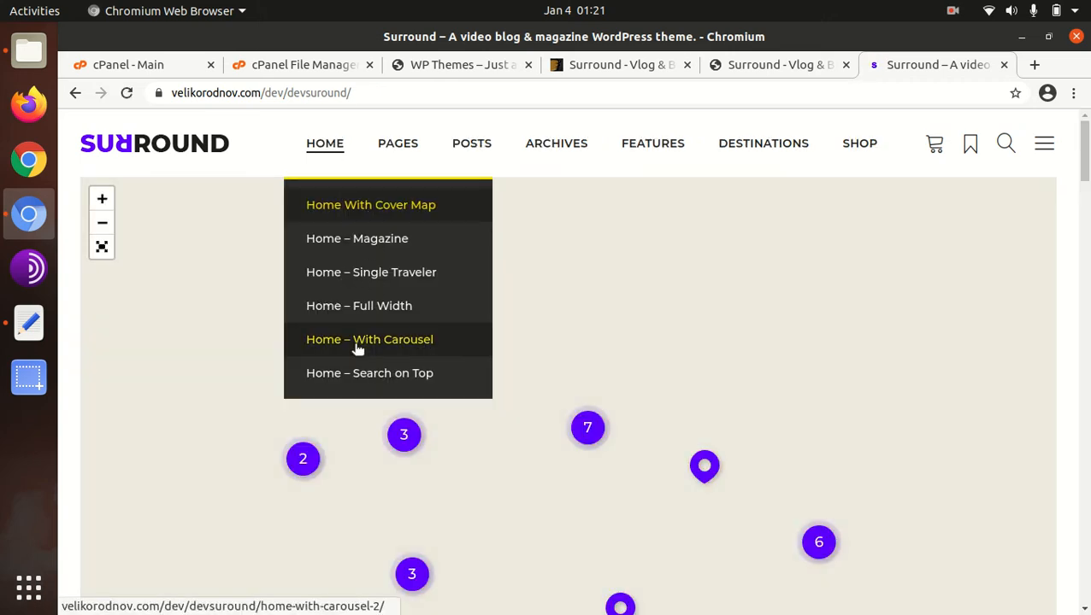
left_click(357, 351)
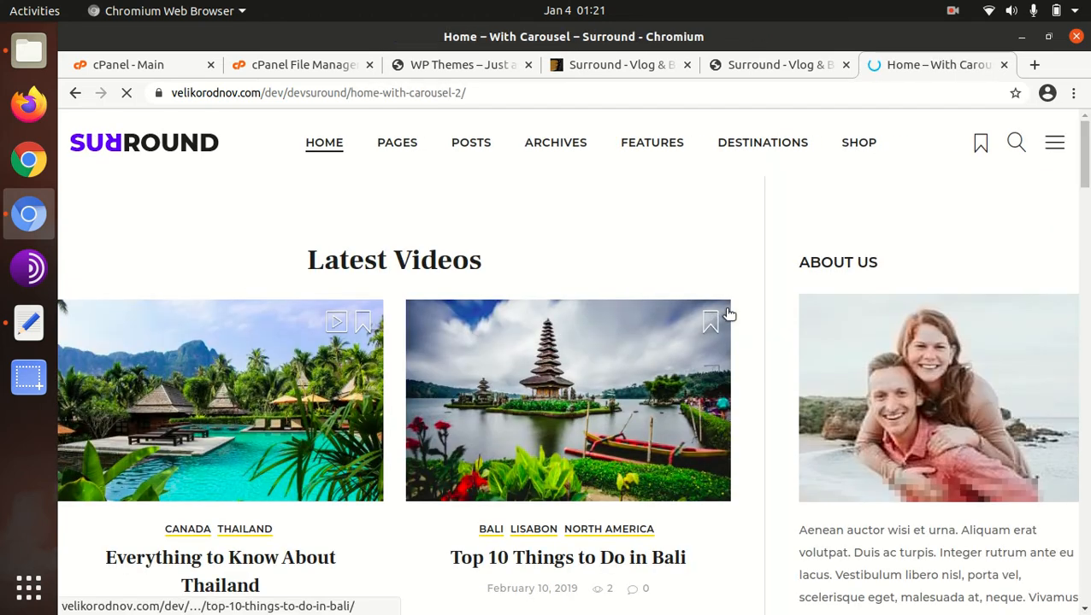
scroll(725, 312, "down", 3)
scroll(725, 318, "down", 3)
scroll(568, 320, "up", 5)
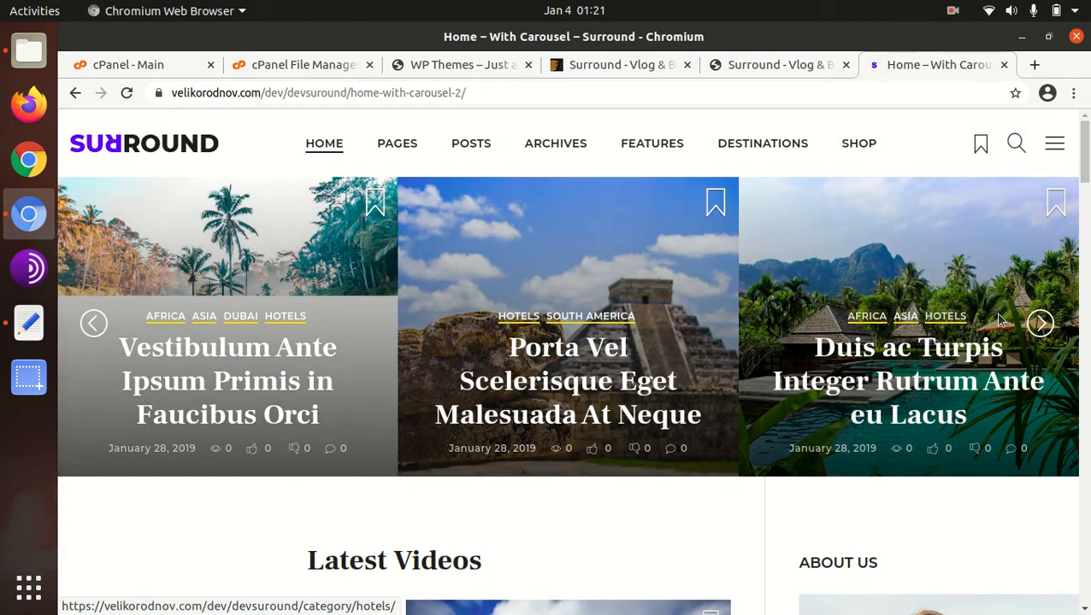
- Advance the featured post carousel by several slides and examine the Latest Videos section and sidebar widgets below it
left_click(1038, 322)
left_click(1038, 323)
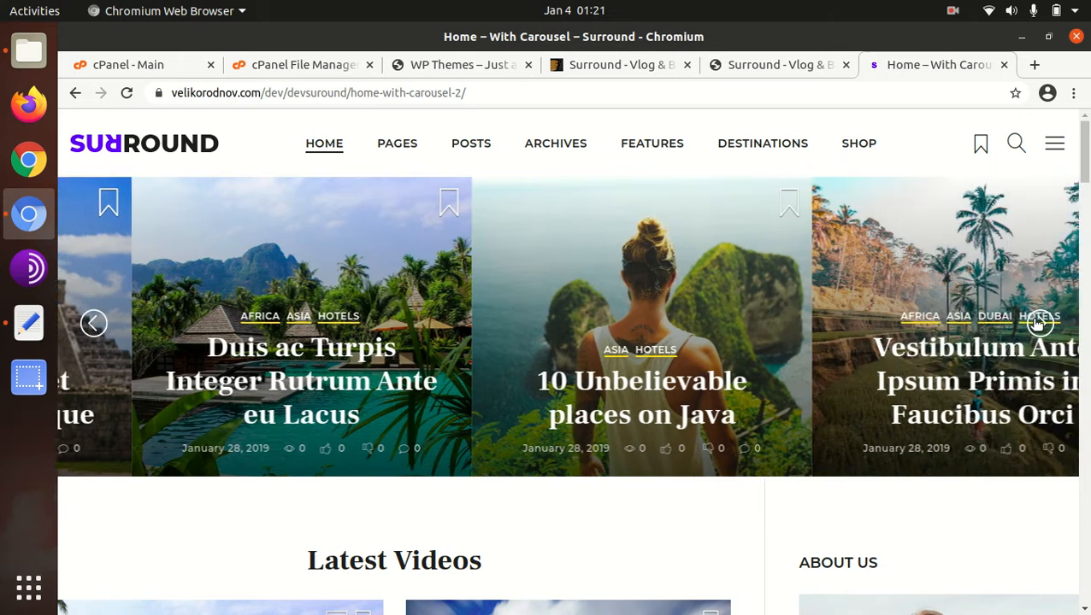
left_click(1038, 323)
scroll(730, 377, "down", 5)
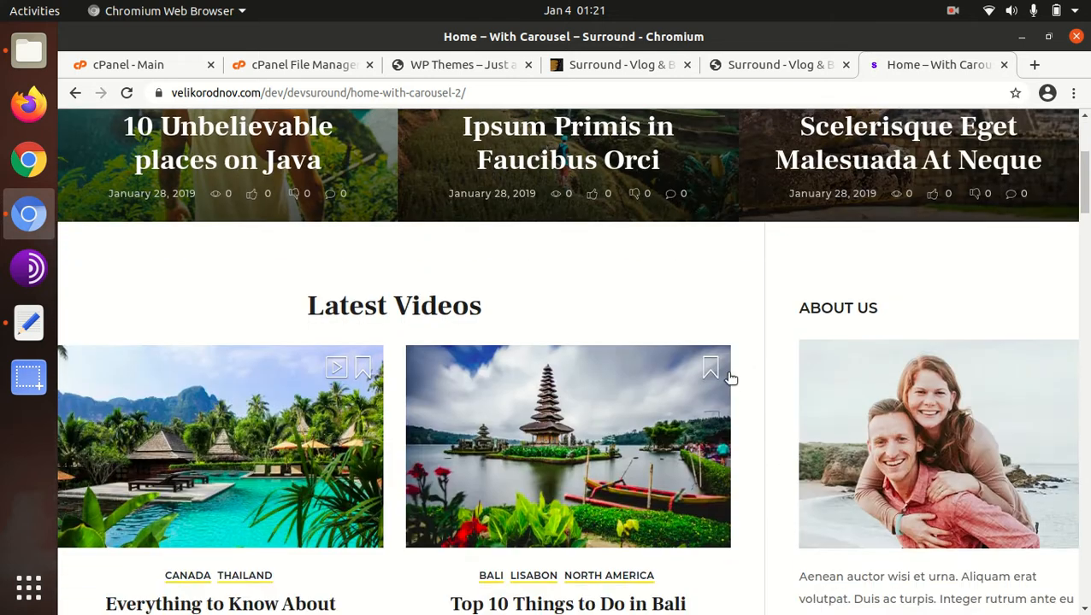
scroll(511, 384, "down", 6)
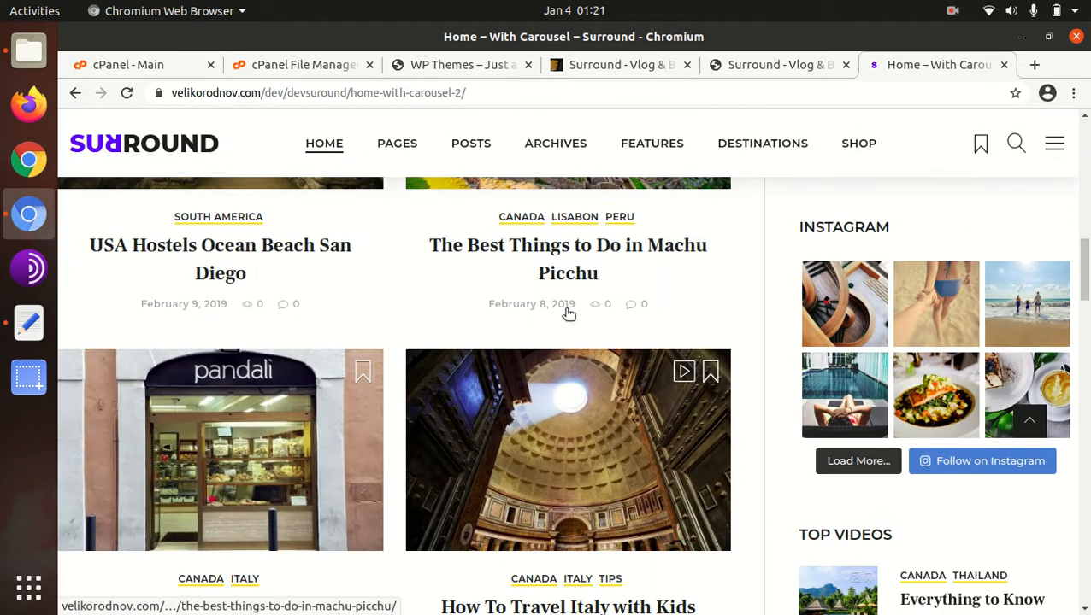
scroll(575, 310, "up", 10)
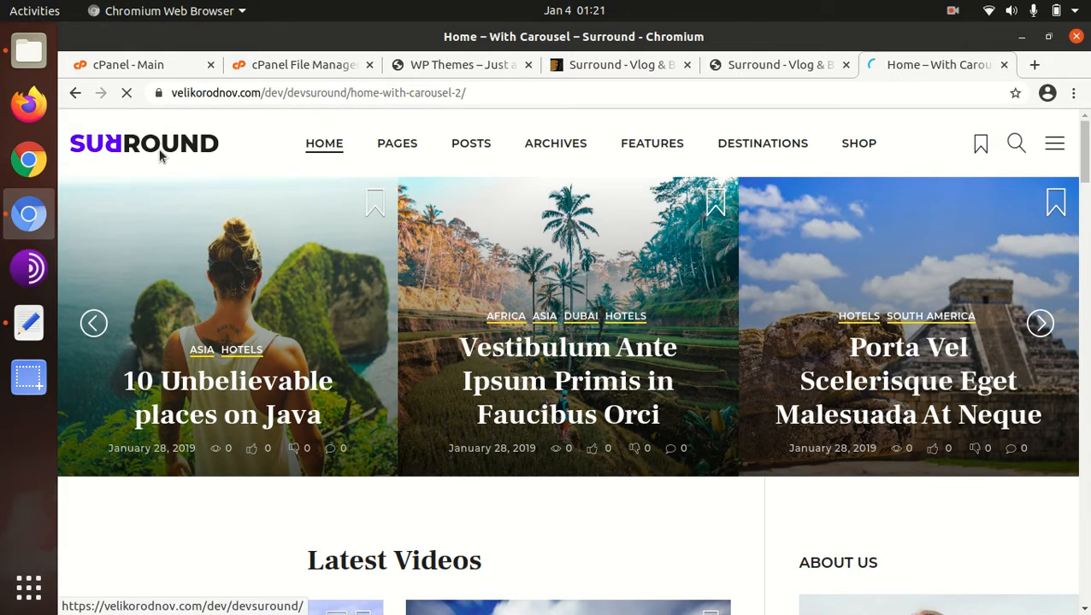
- View the world map on the Surround demo's main homepage, then switch to the WP Themes site
left_click(159, 154)
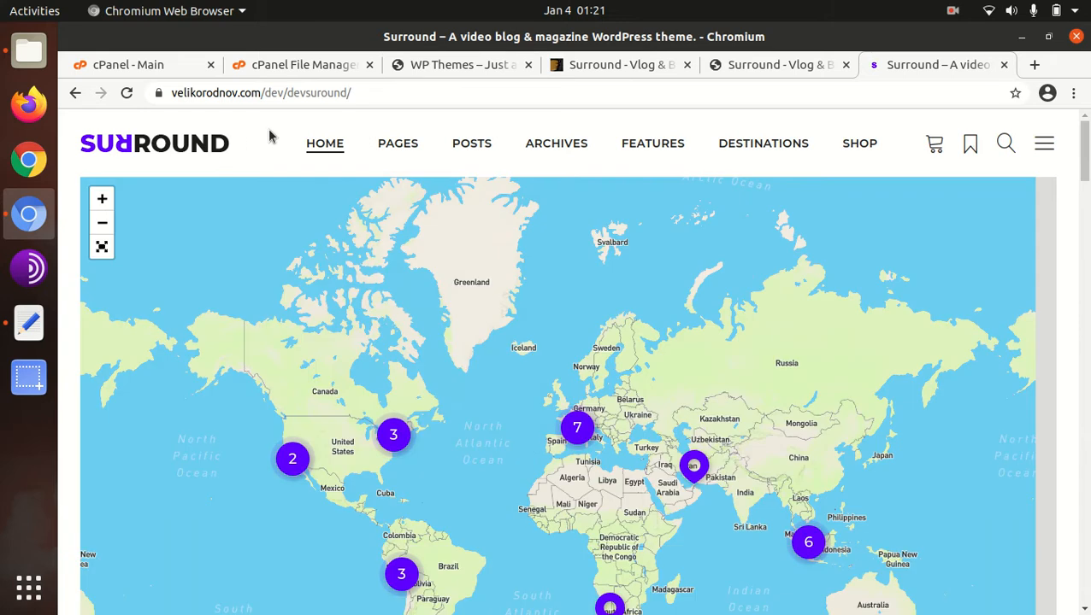
scroll(464, 206, "down", 5)
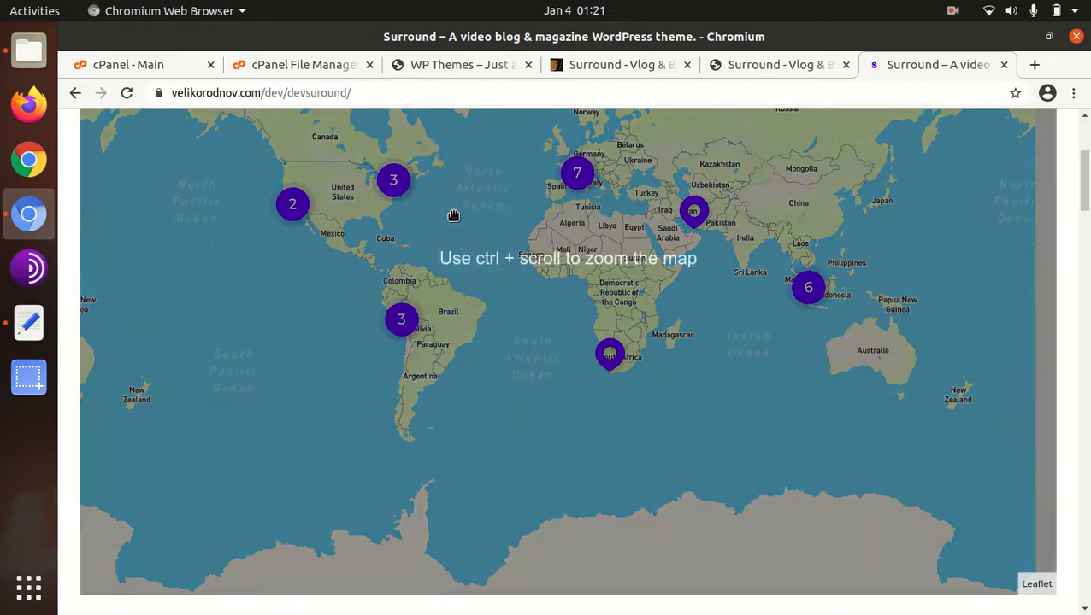
left_click(451, 66)
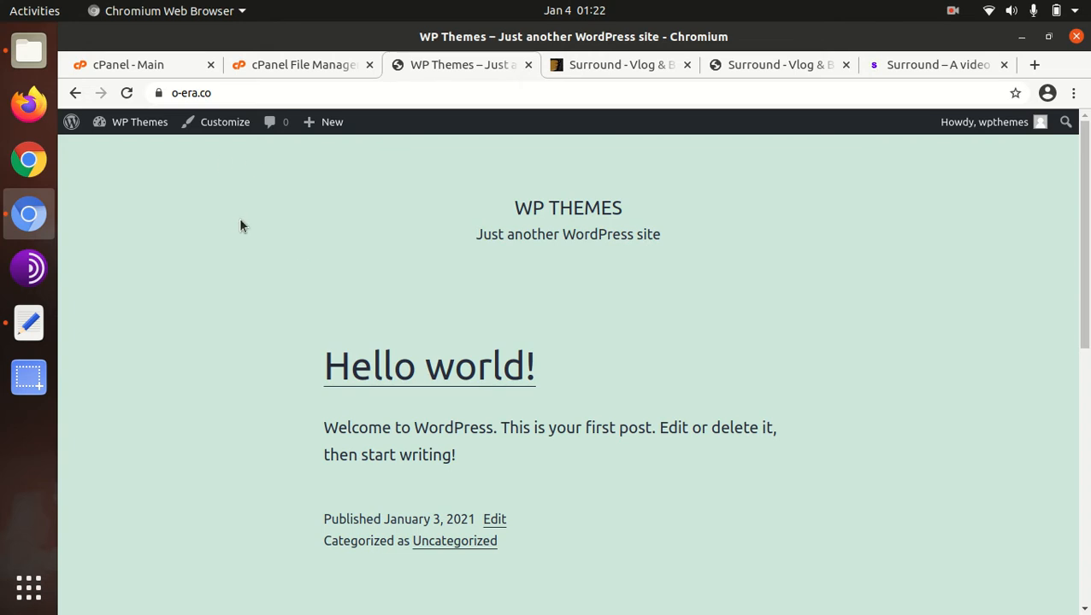
- Switch to Files and review the surround folder's Changelog, documentation and Licensing folders and its surround.zip and surround-child.zip archives
left_click(28, 49)
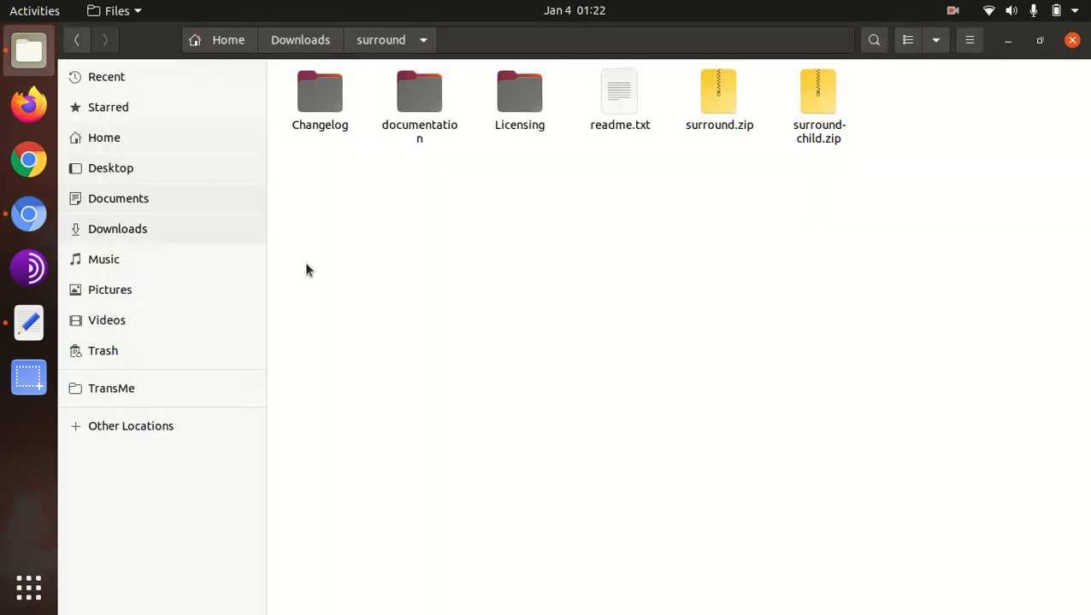
left_click(304, 103)
left_click(414, 100)
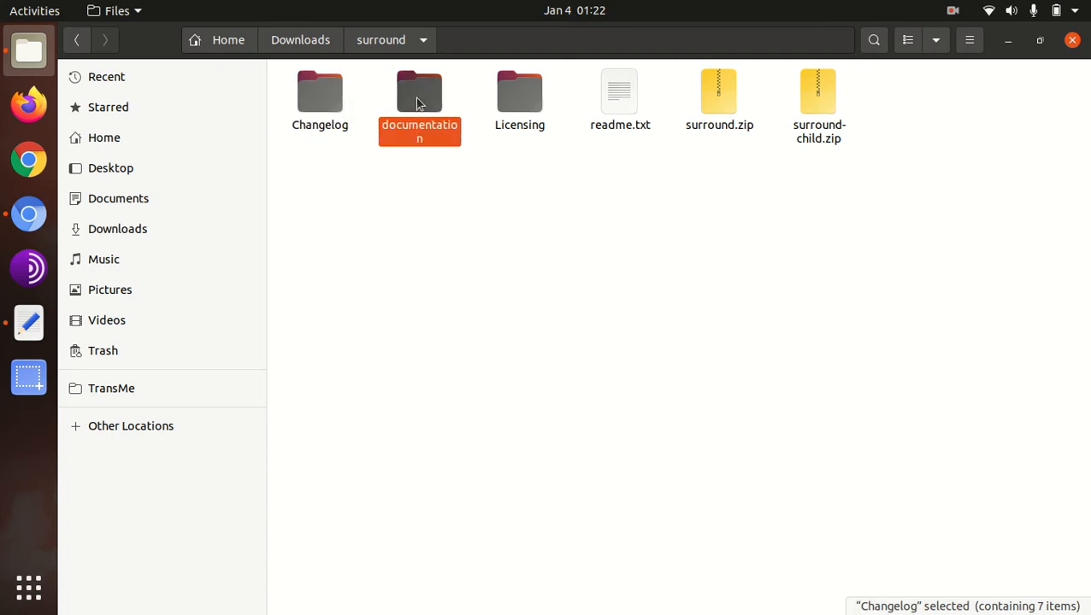
left_click(511, 98)
left_click_drag(675, 167, 938, 112)
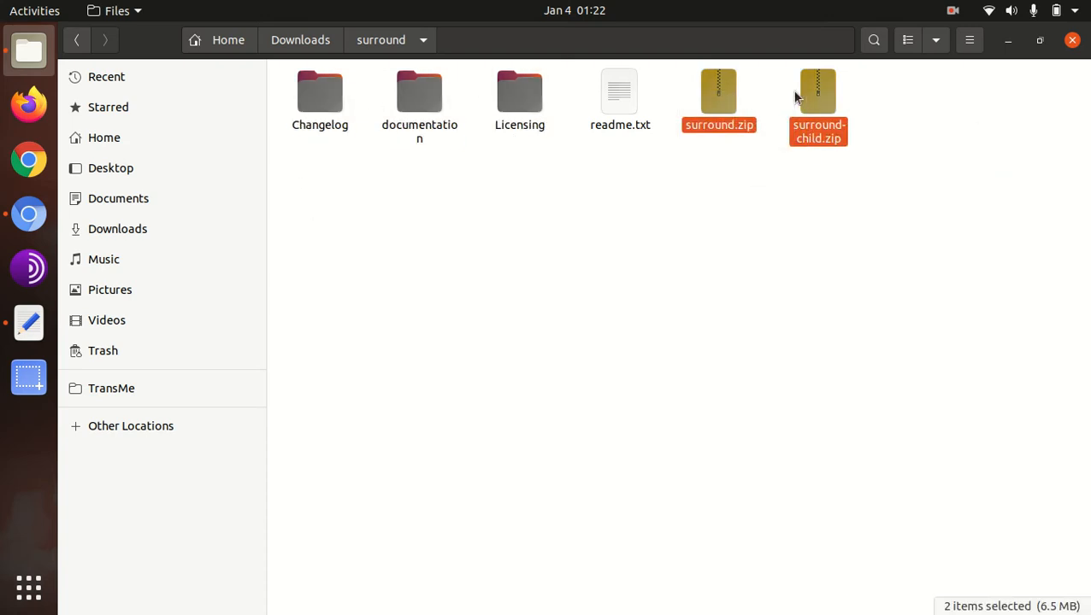
left_click(793, 204)
- Switch back to Chromium and open the Themes management page of the WP Themes site
left_click(29, 215)
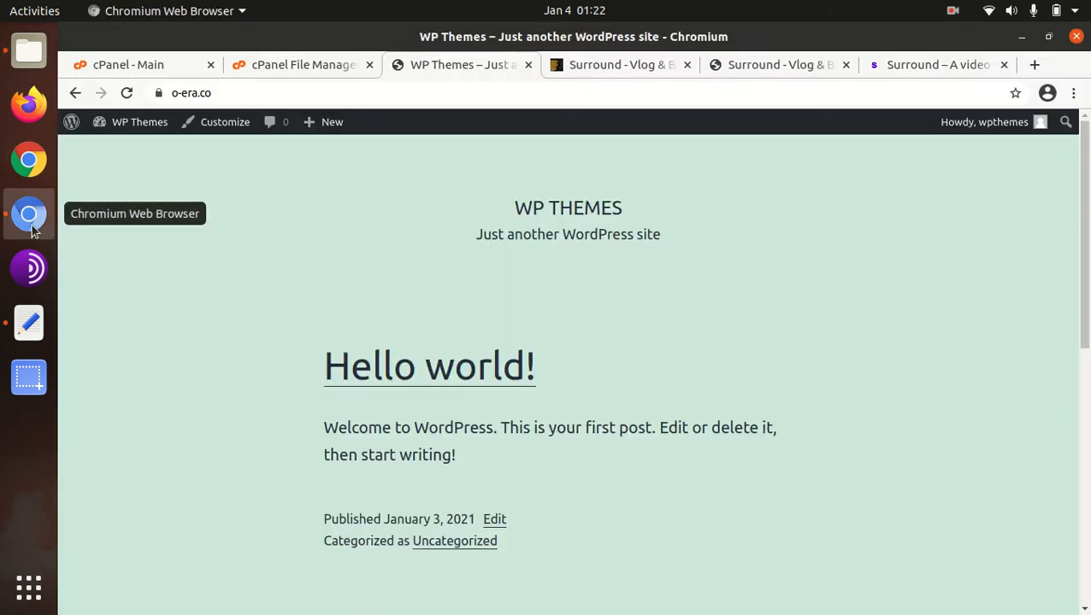
mouse_move(159, 133)
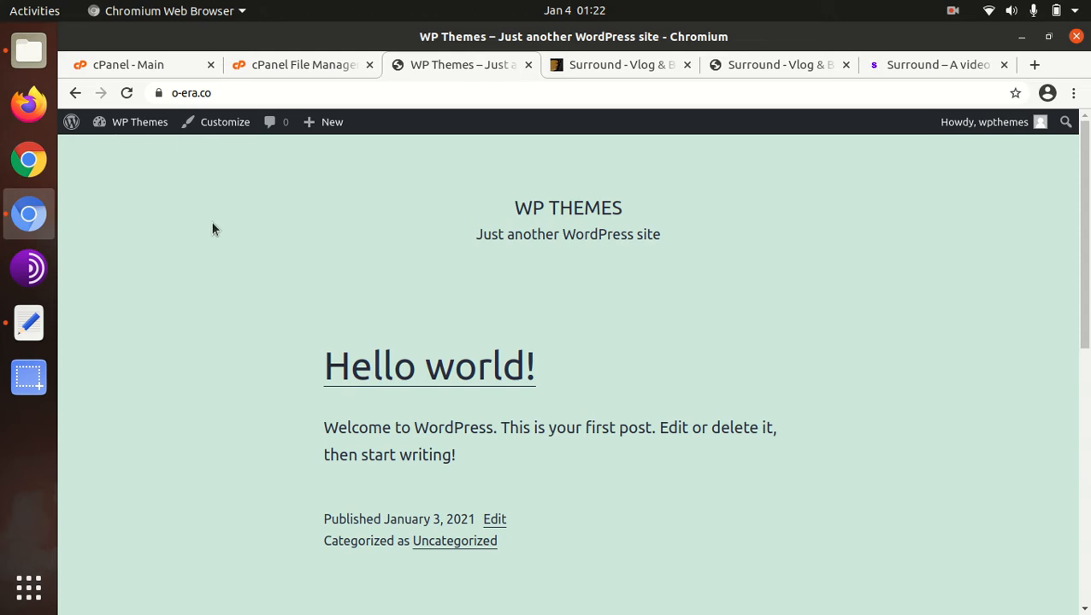
mouse_move(122, 126)
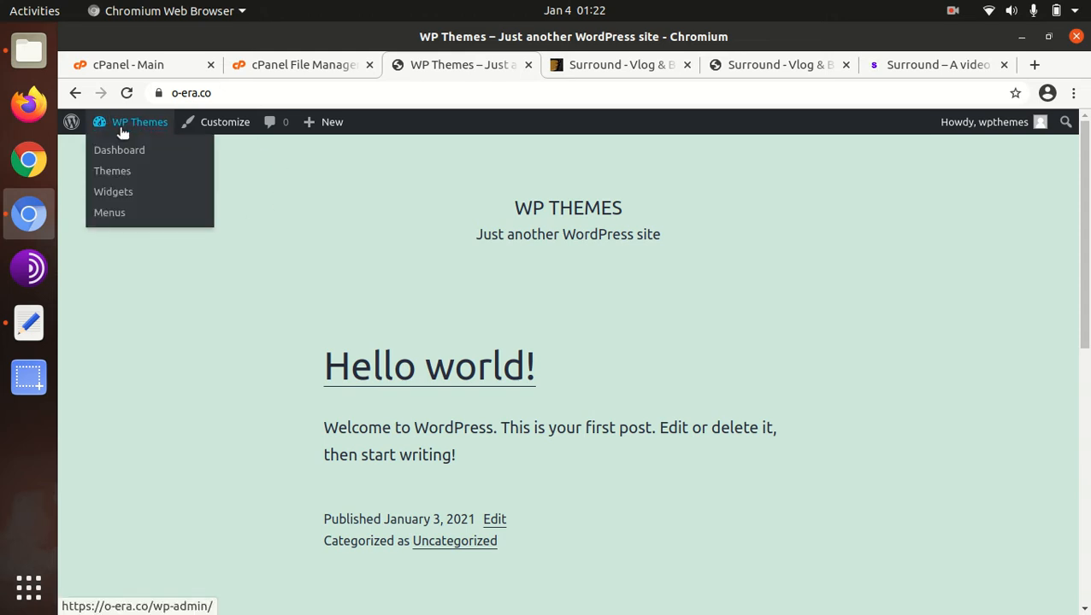
left_click(109, 176)
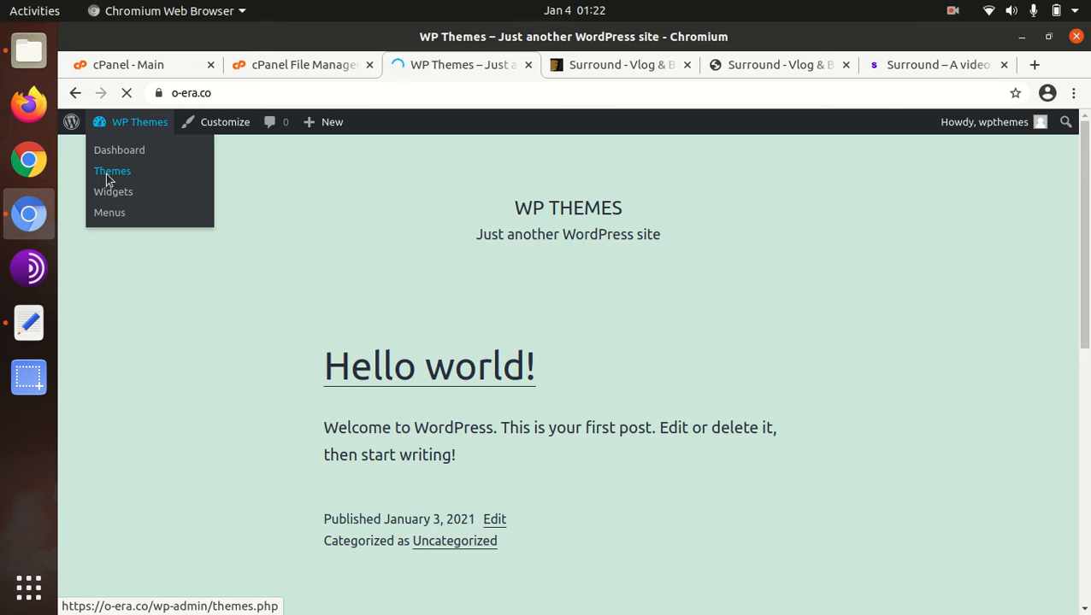
scroll(108, 177, "down", 3)
scroll(367, 256, "up", 3)
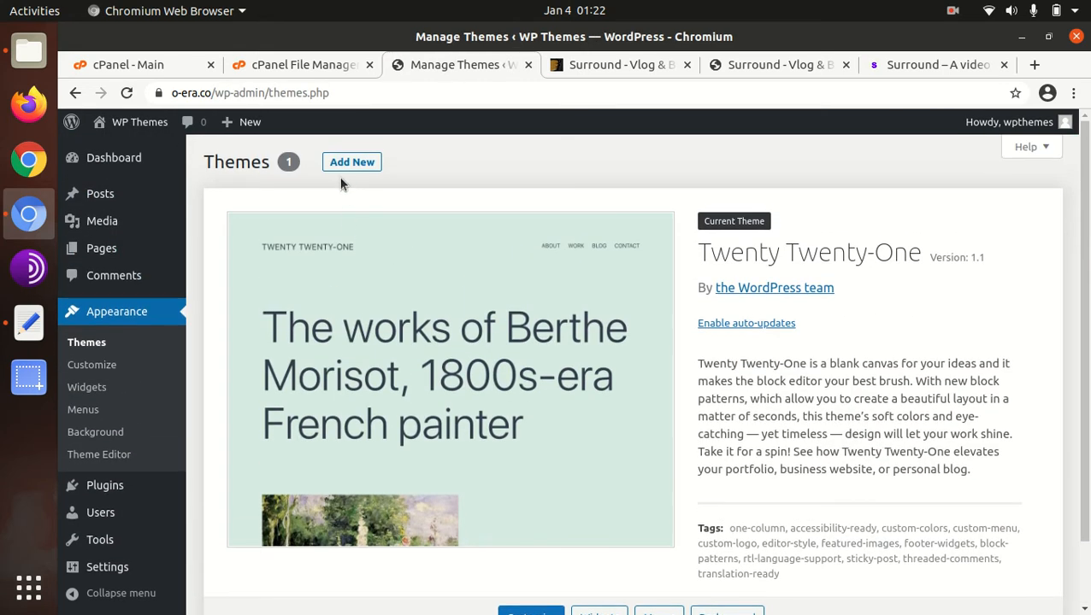
left_click(345, 167)
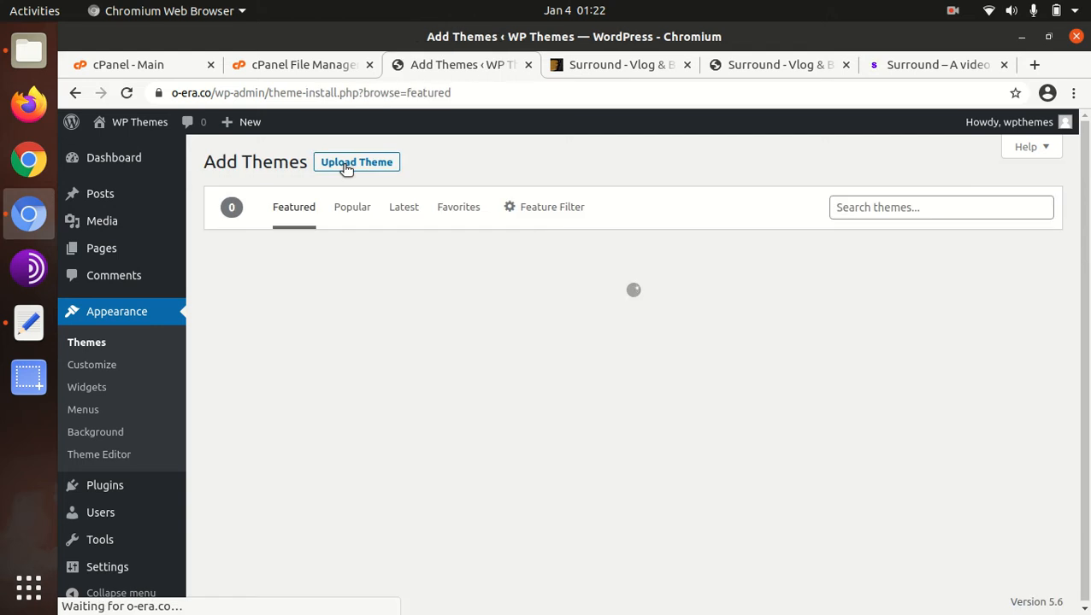
left_click(347, 165)
left_click(513, 307)
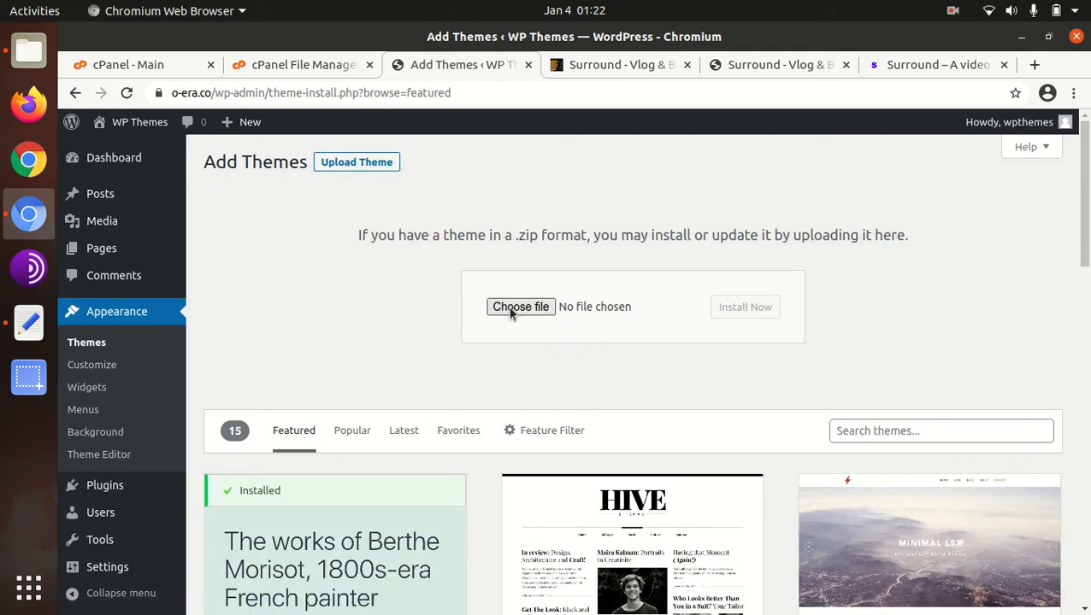
double_click(309, 126)
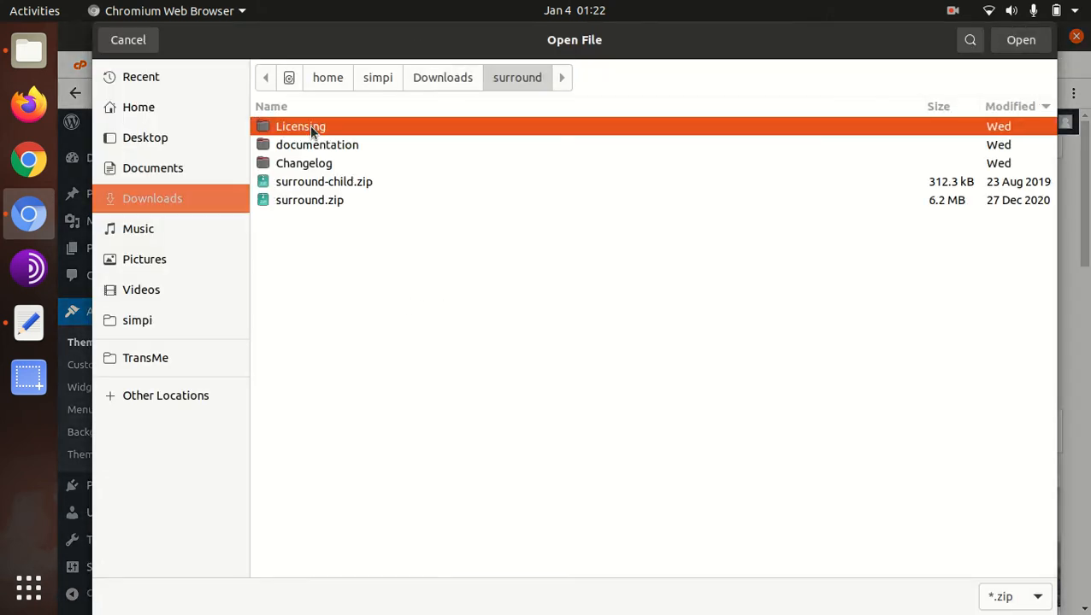
left_click(305, 204)
left_click(125, 40)
- Switch to cPanel File Manager, refresh the wp-content/themes folder and upload surround.zip from Downloads/surround into it
left_click(335, 66)
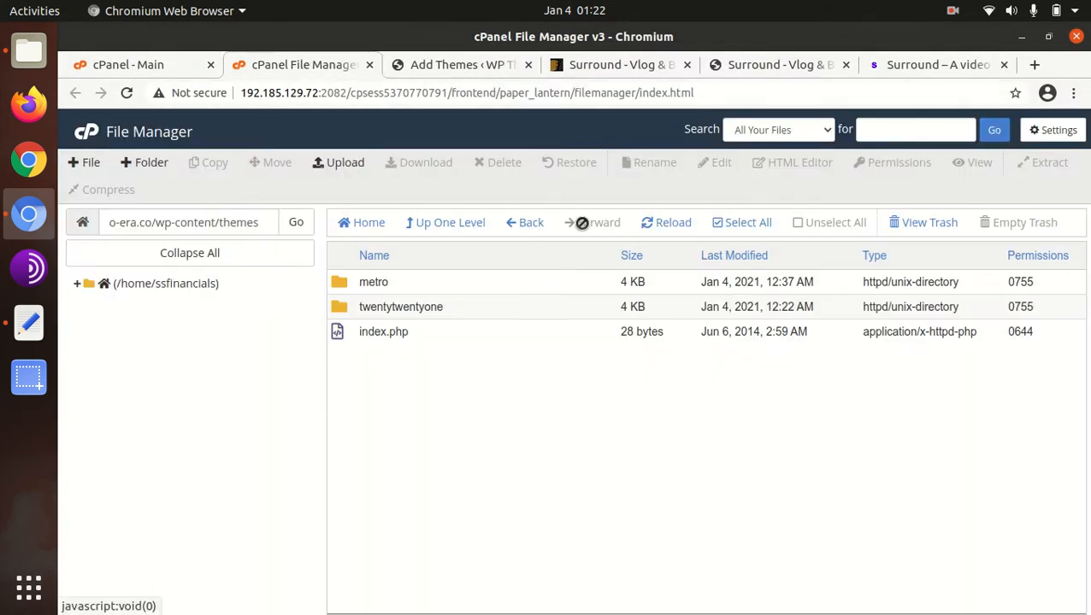
left_click(650, 223)
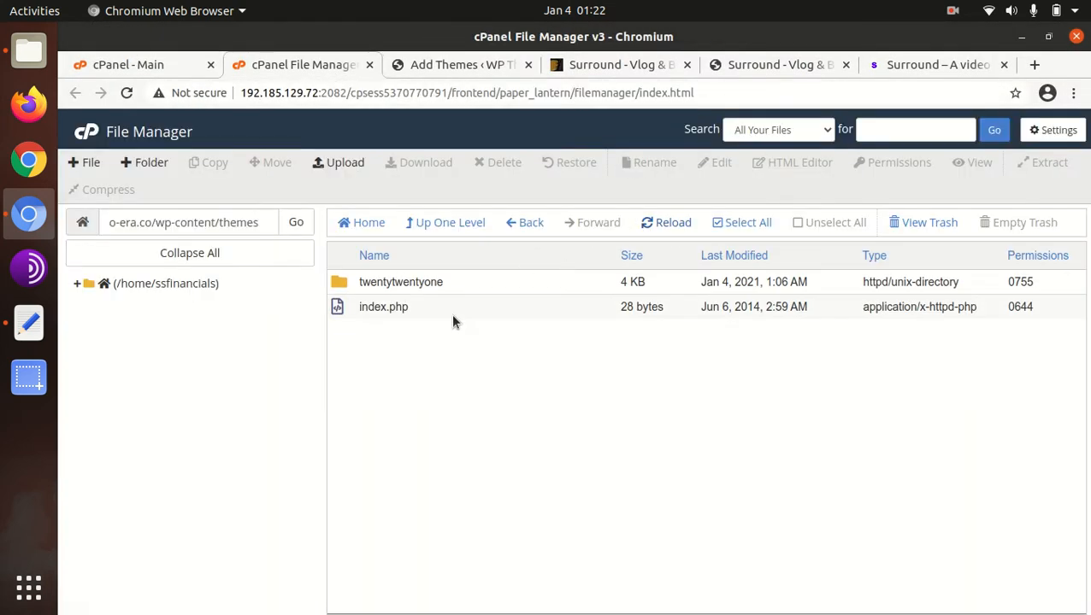
left_click(342, 163)
left_click(562, 389)
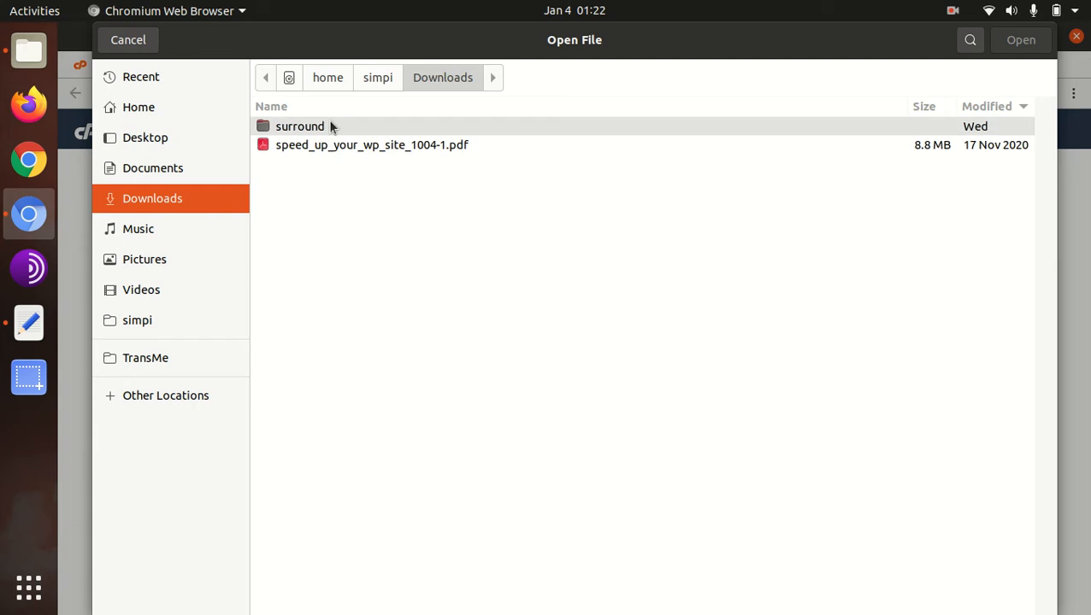
double_click(333, 133)
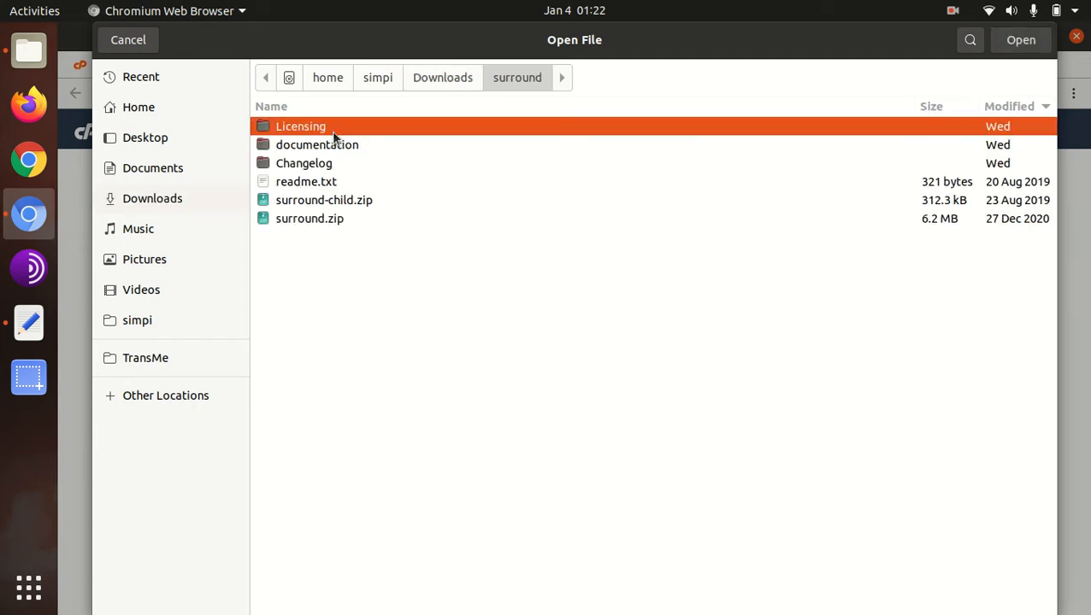
left_click(312, 219)
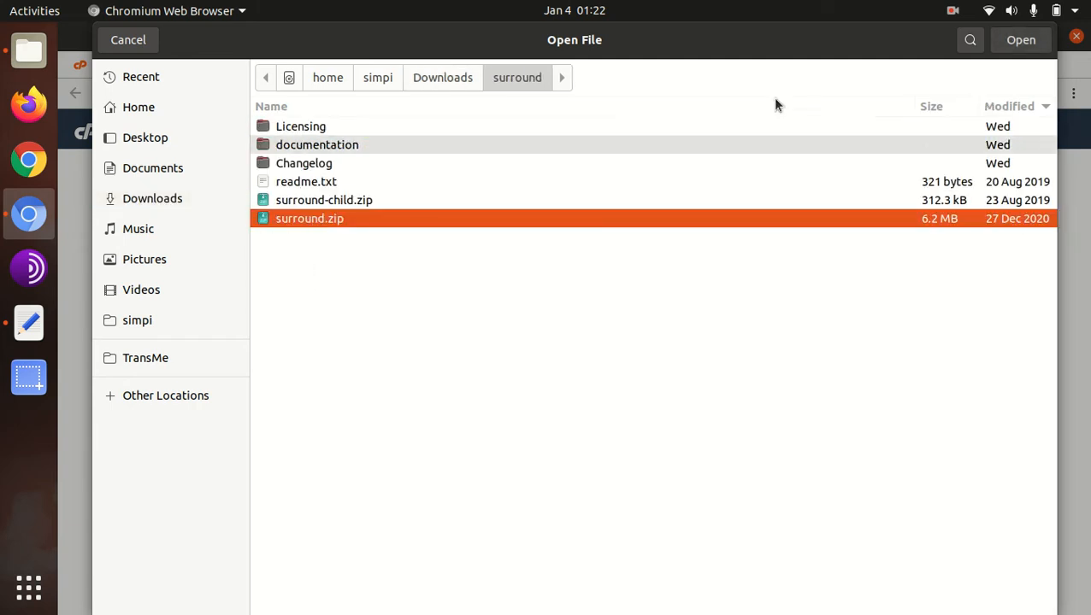
left_click(1020, 41)
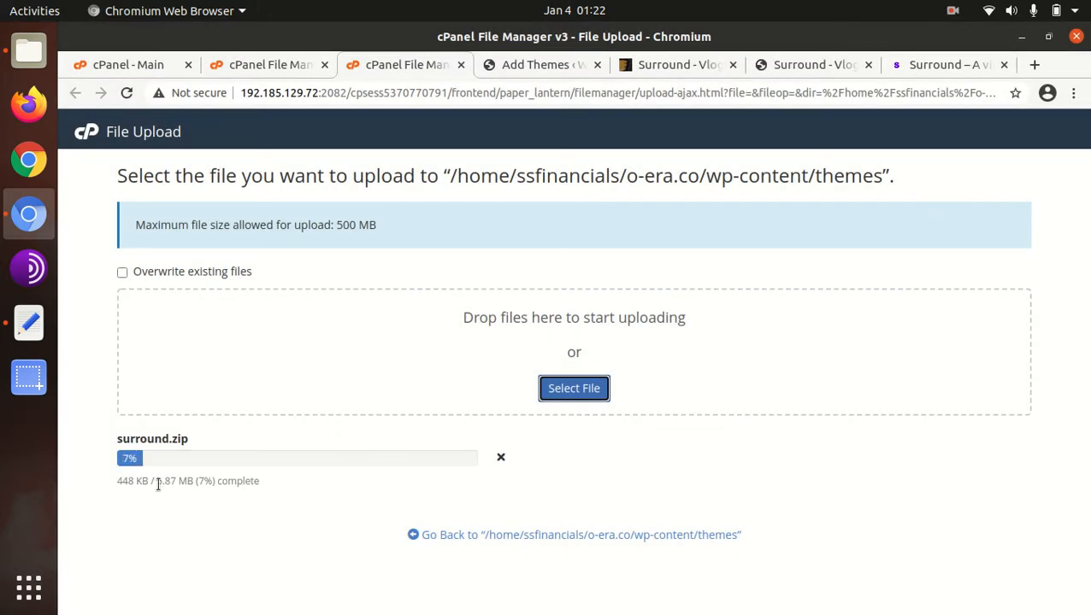
left_click_drag(154, 482, 182, 484)
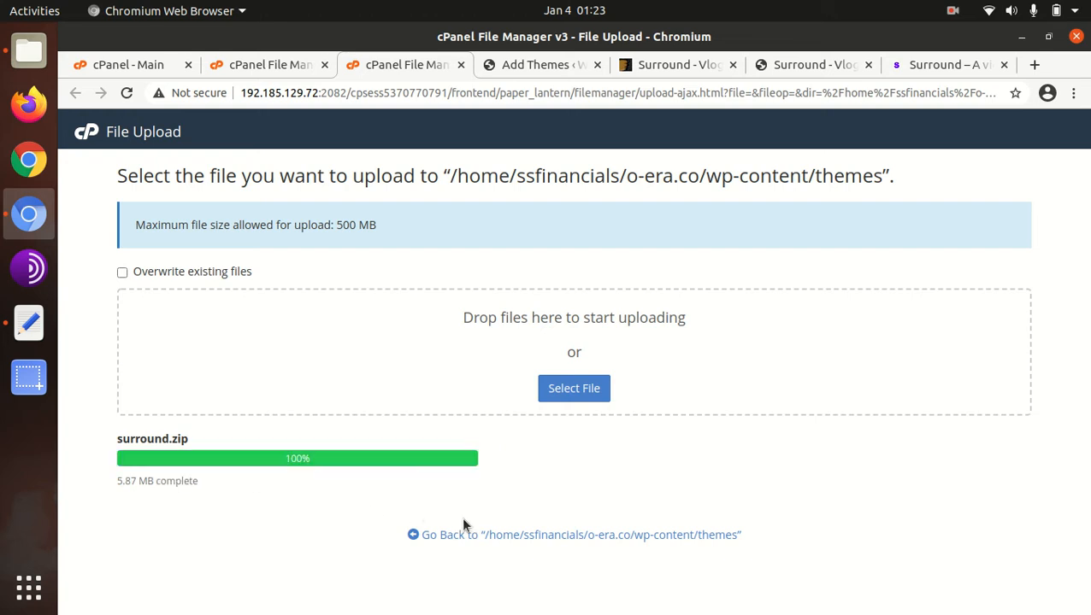
left_click(489, 535)
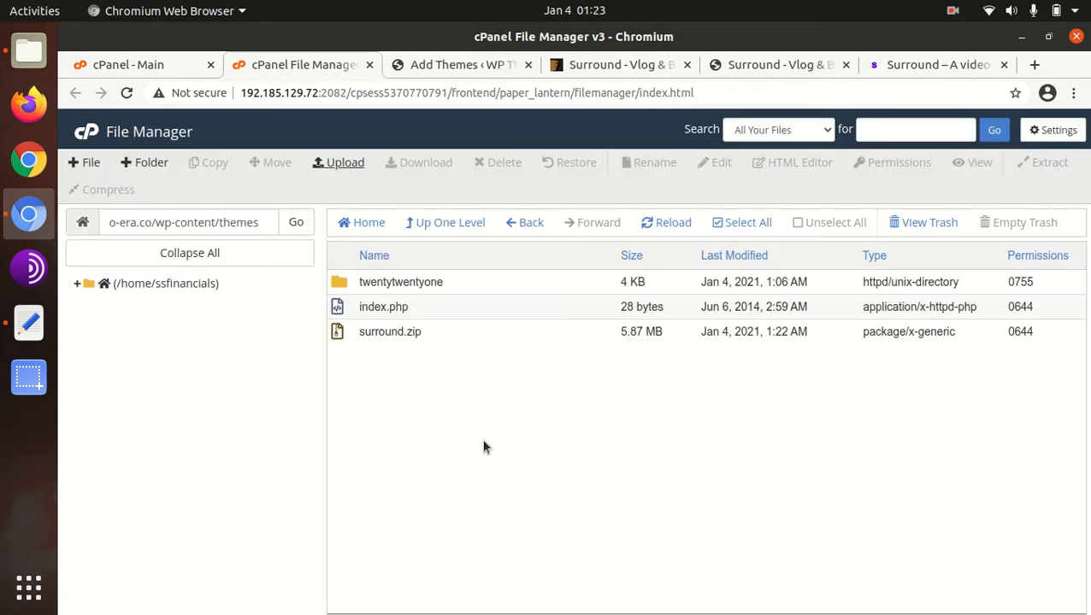
- Extract surround.zip into /o-era.co/wp-content/themes and refresh the file list
left_click(420, 339)
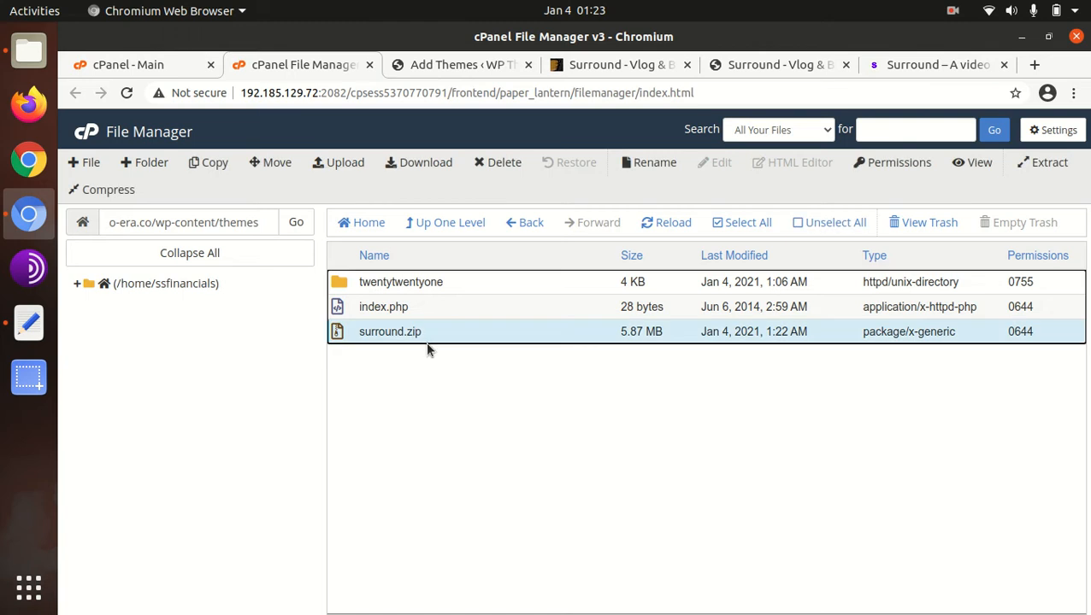
right_click(432, 337)
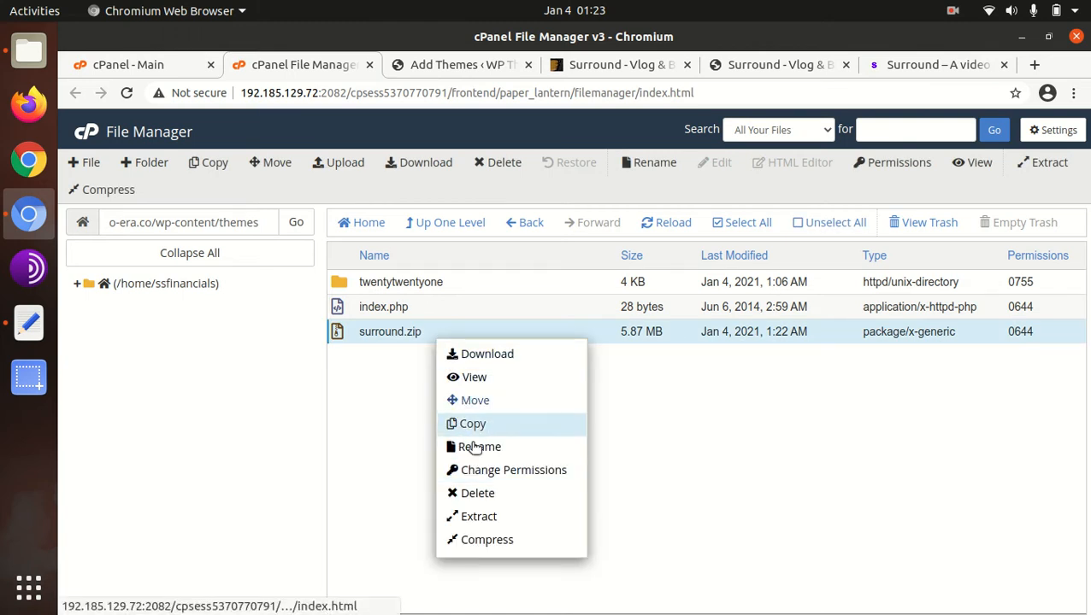
left_click(476, 522)
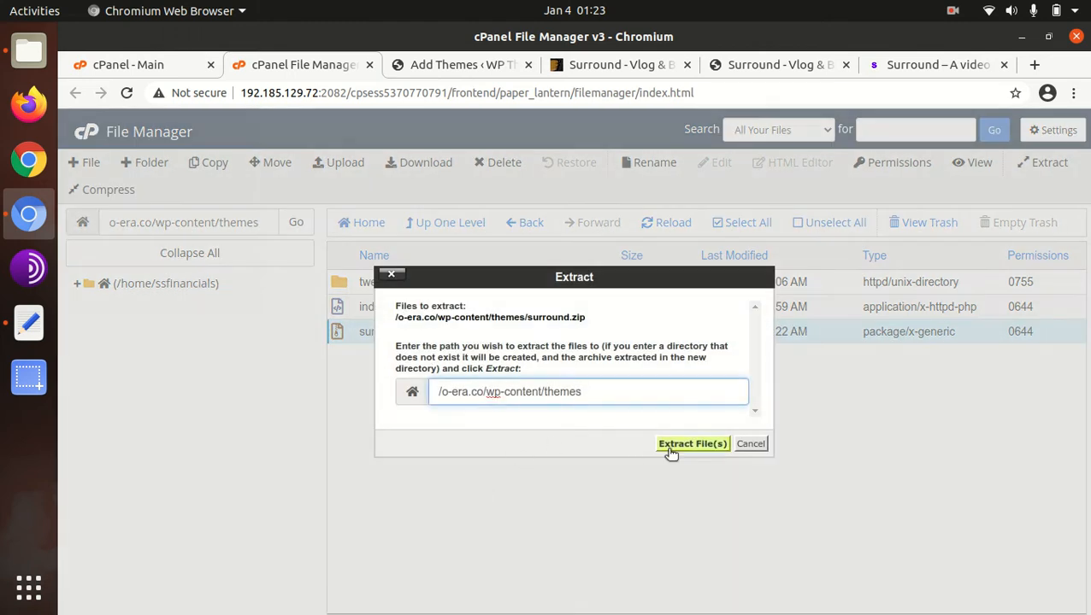
left_click(670, 450)
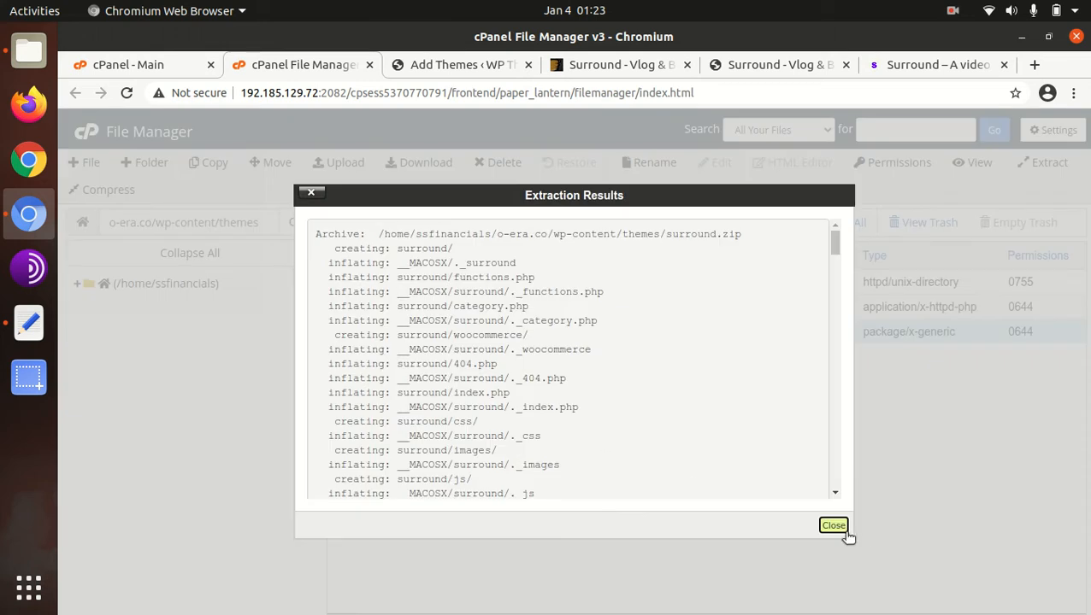
left_click(834, 526)
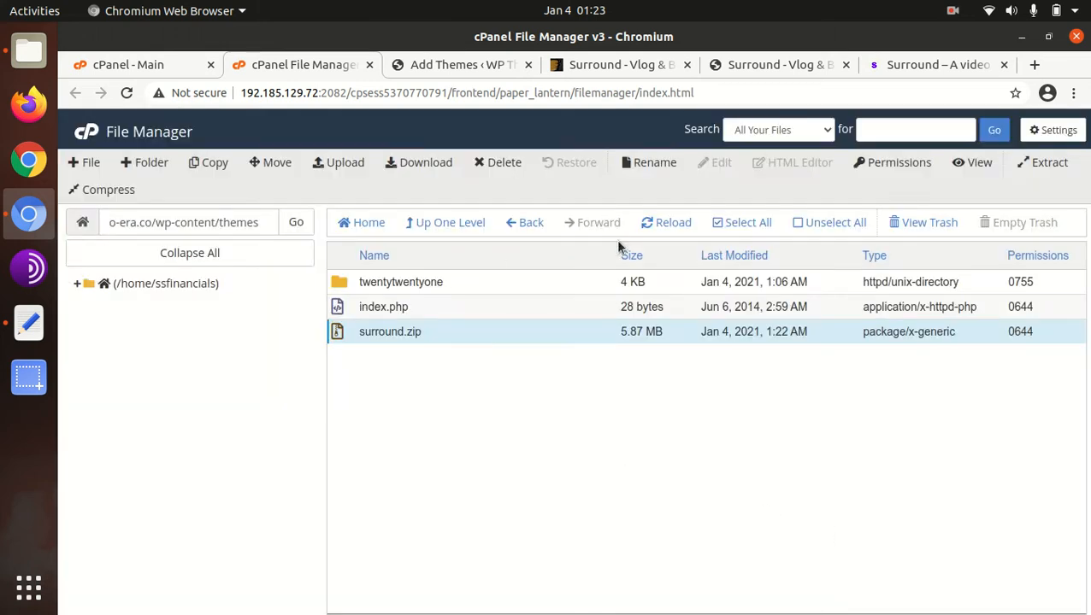
left_click(651, 224)
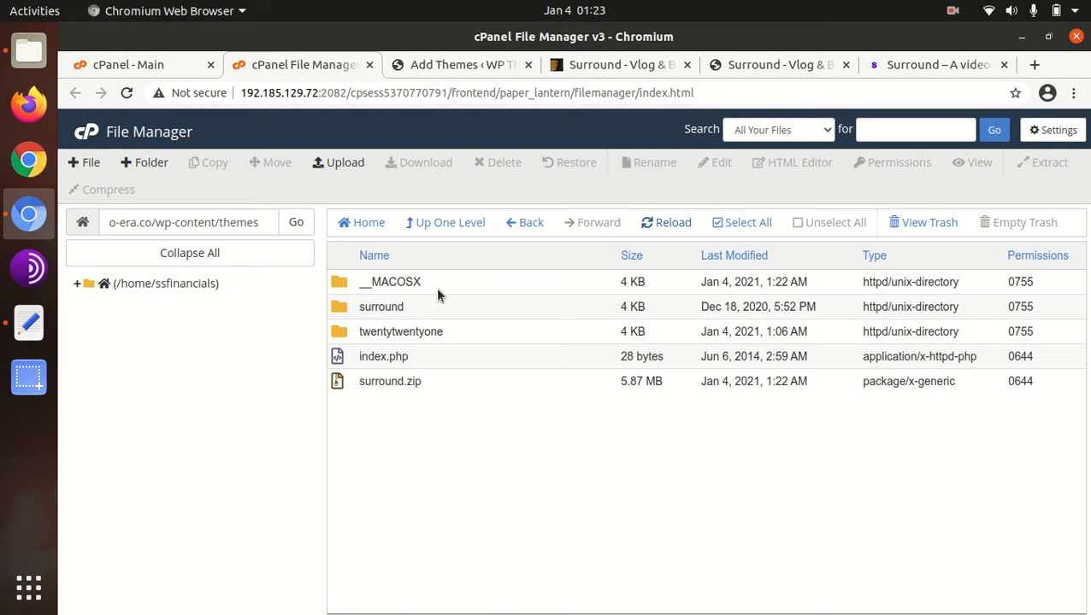
- Permanently delete the __MACOSX folder from the themes directory, skipping the trash
left_click(435, 287)
left_click(478, 164)
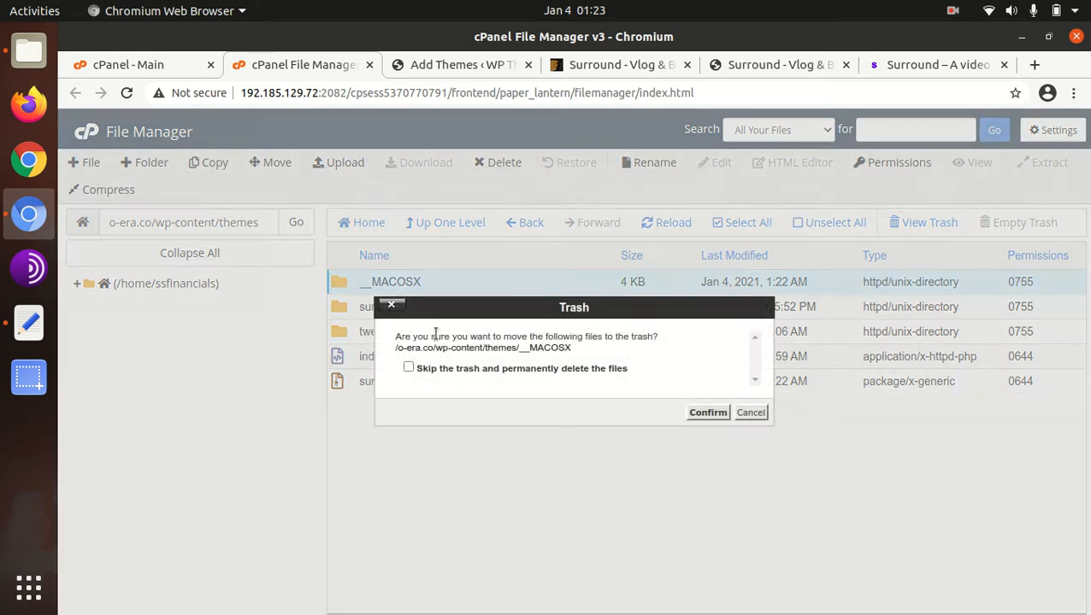
left_click(408, 369)
left_click(709, 414)
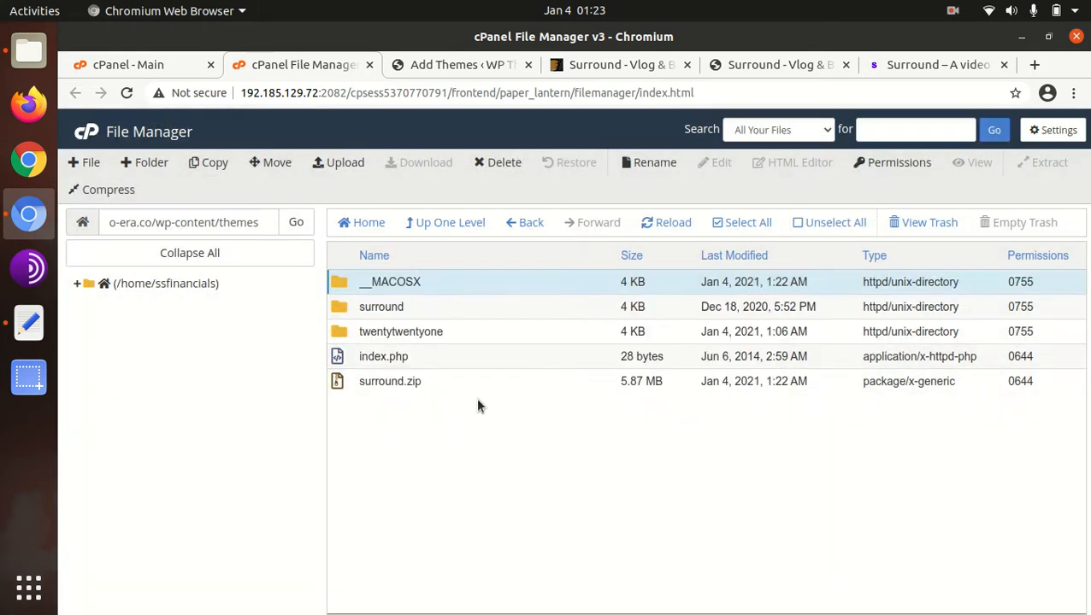
- Open the extracted surround folder, review its subfolders and PHP files, and return to the themes directory
double_click(434, 291)
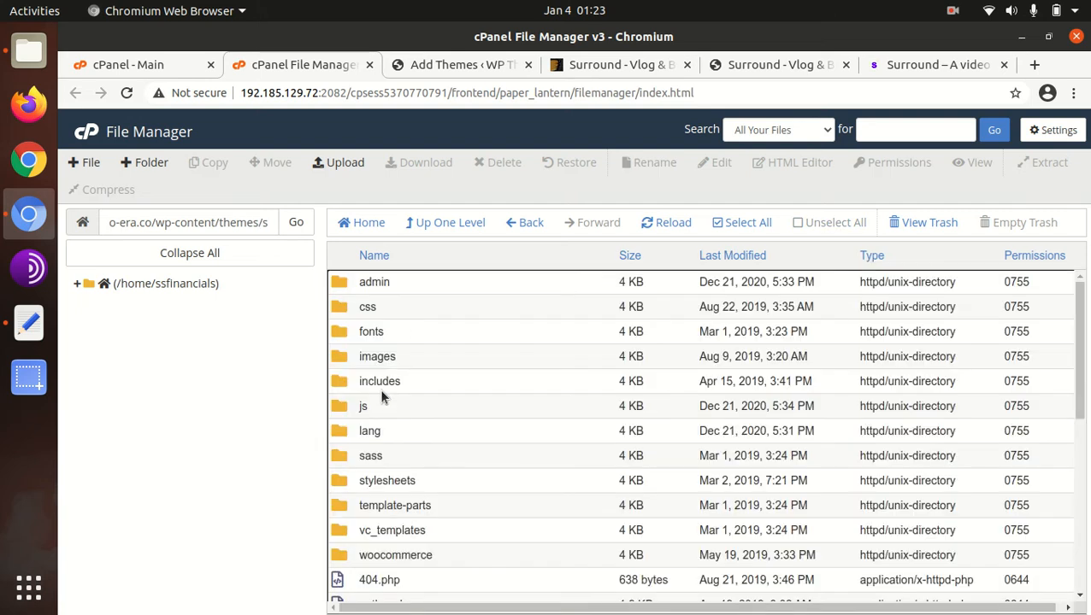
scroll(398, 346, "down", 3)
scroll(401, 345, "up", 3)
scroll(400, 337, "down", 4)
scroll(400, 325, "up", 2)
scroll(406, 304, "down", 5)
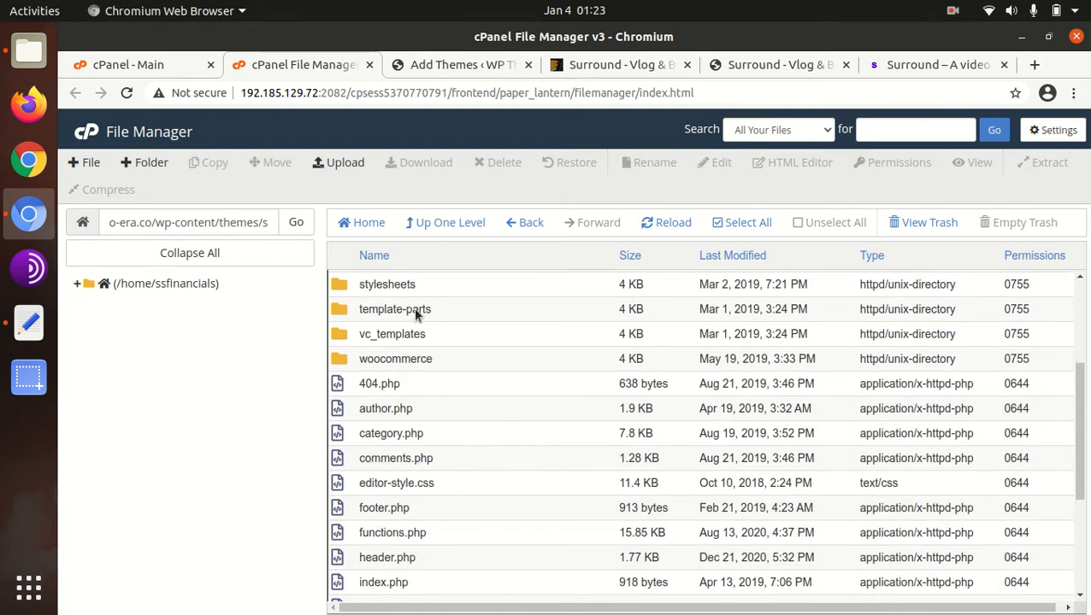
scroll(416, 314, "up", 5)
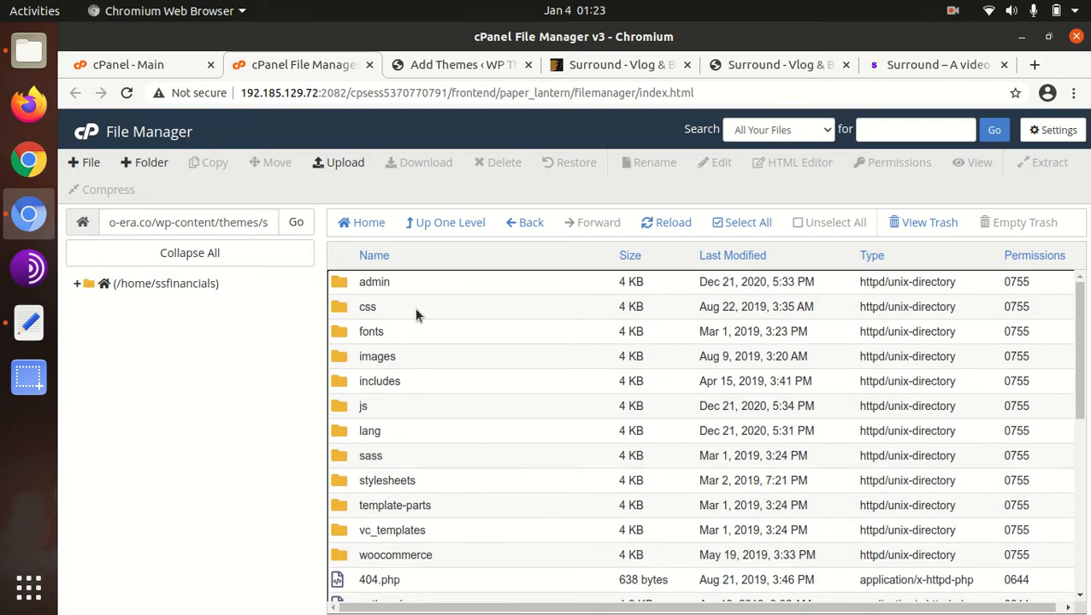
left_click(432, 229)
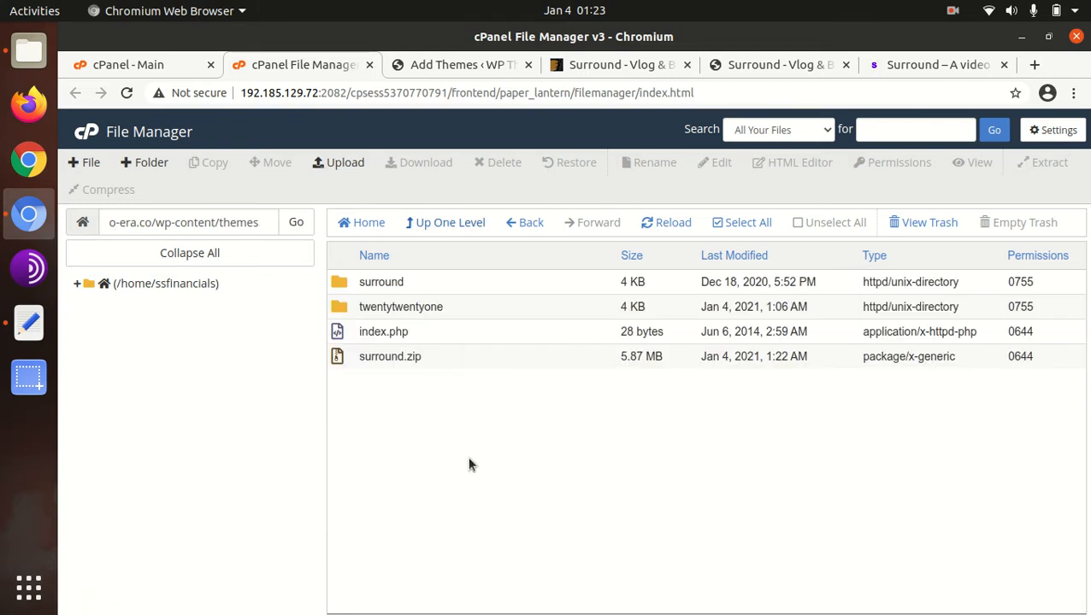
- Permanently delete surround.zip from the themes directory, skipping the trash
left_click(422, 358)
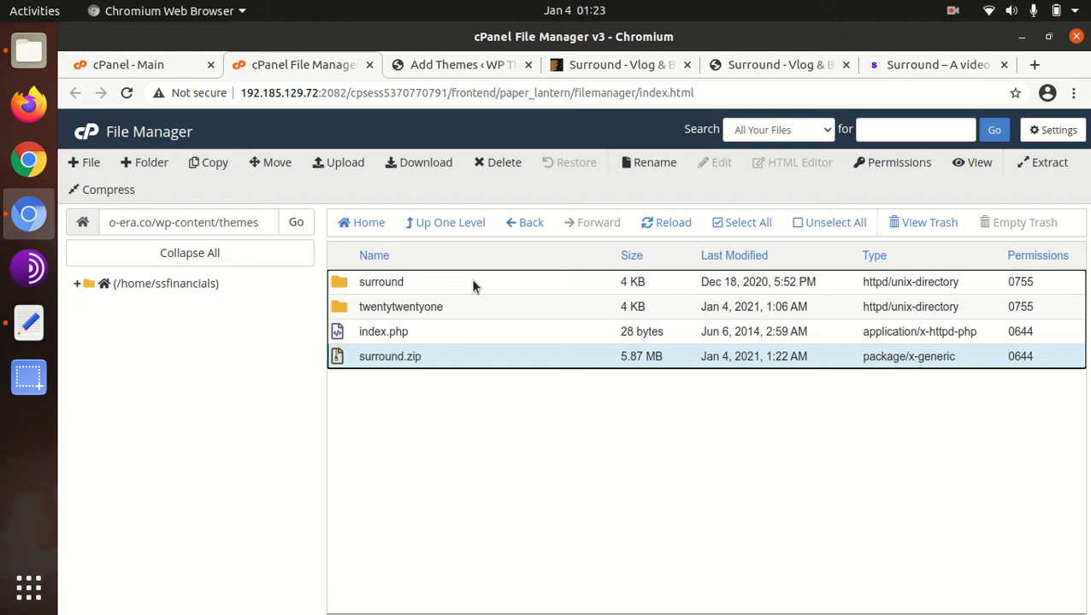
left_click(478, 166)
left_click(409, 369)
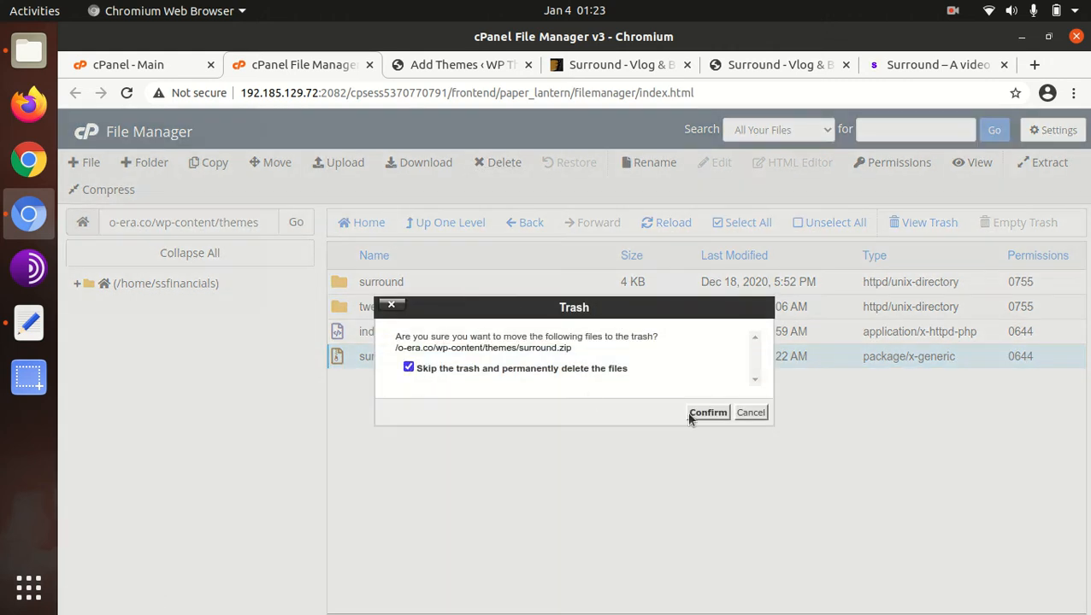
left_click(714, 414)
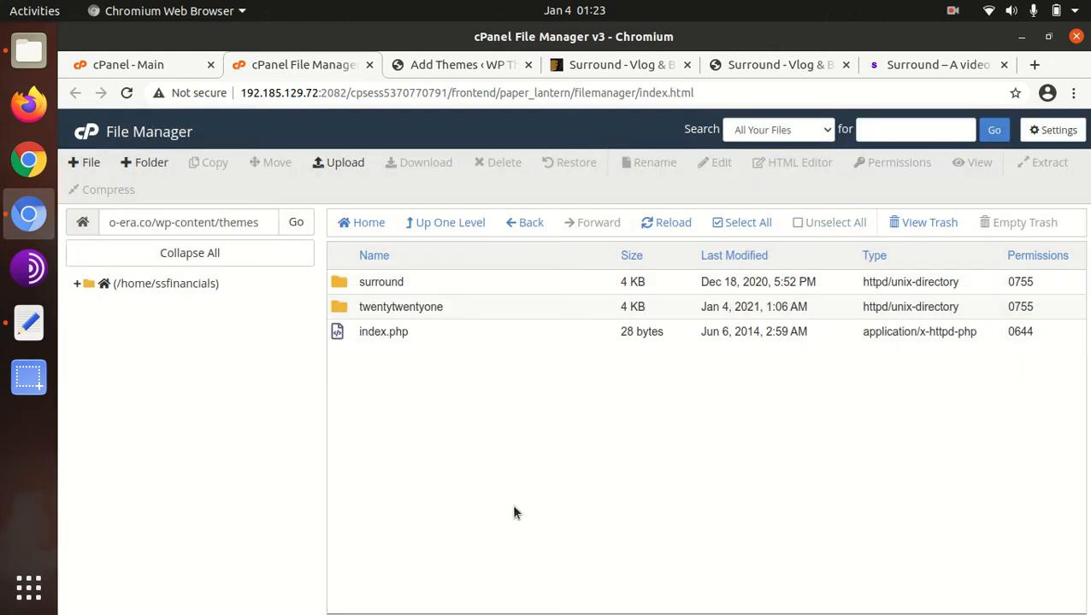
- Switch to the WP Themes site's Themes page and review the Surround theme's version, description and designer in its details
left_click(456, 65)
left_click(94, 343)
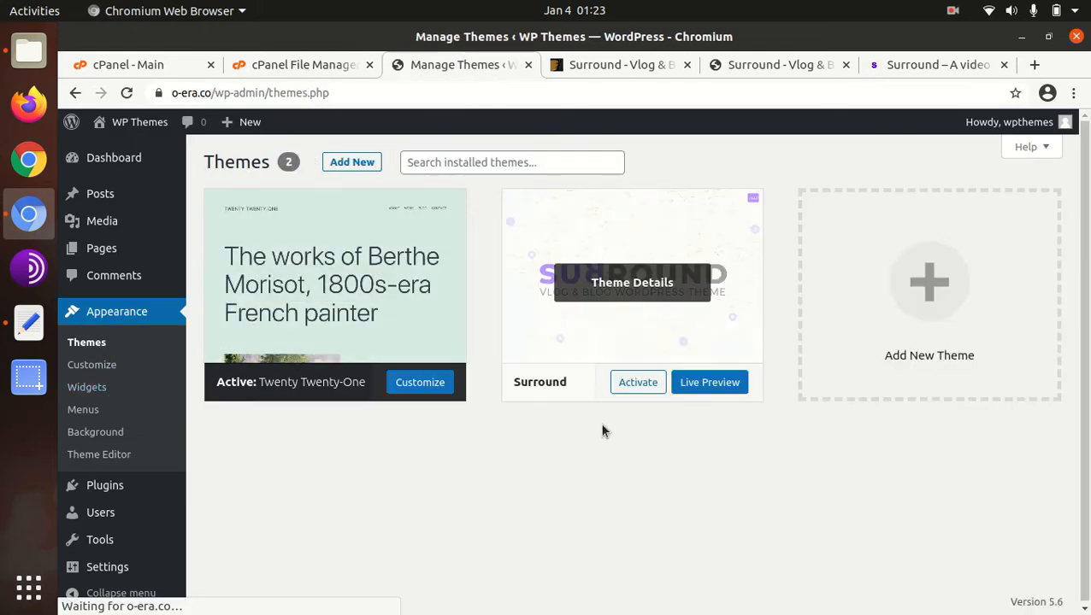
left_click(609, 289)
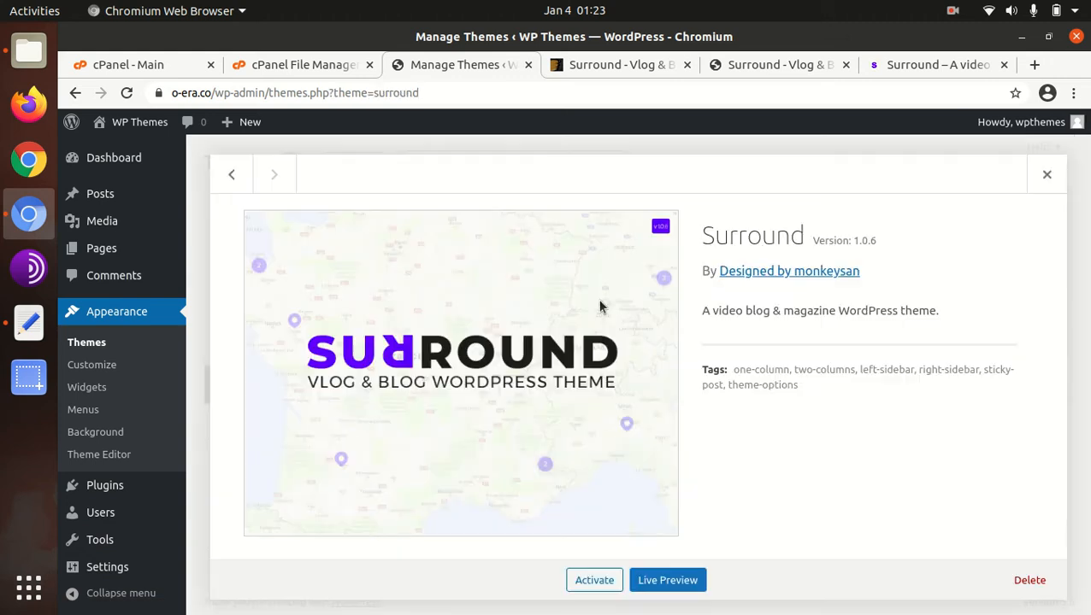
left_click_drag(684, 238, 803, 252)
left_click(804, 248)
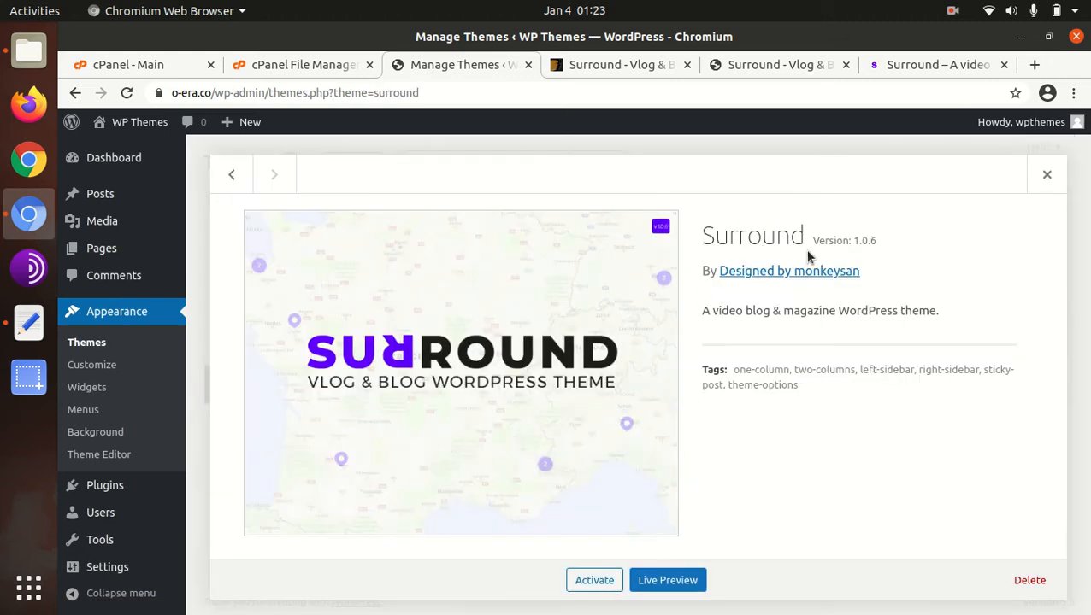
left_click(893, 257)
left_click_drag(691, 314, 873, 325)
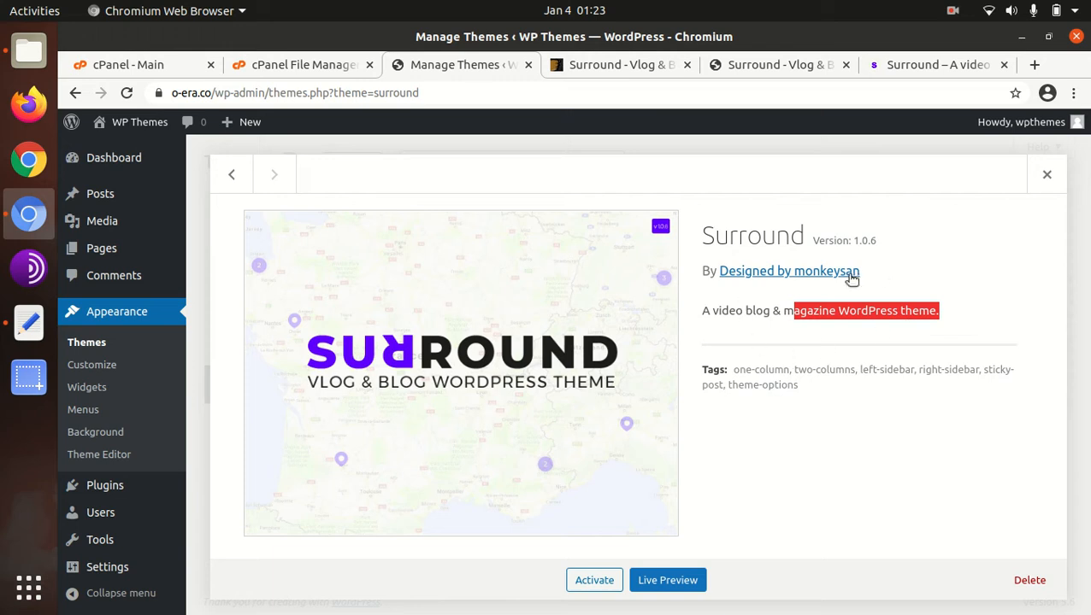
left_click_drag(858, 272, 716, 272)
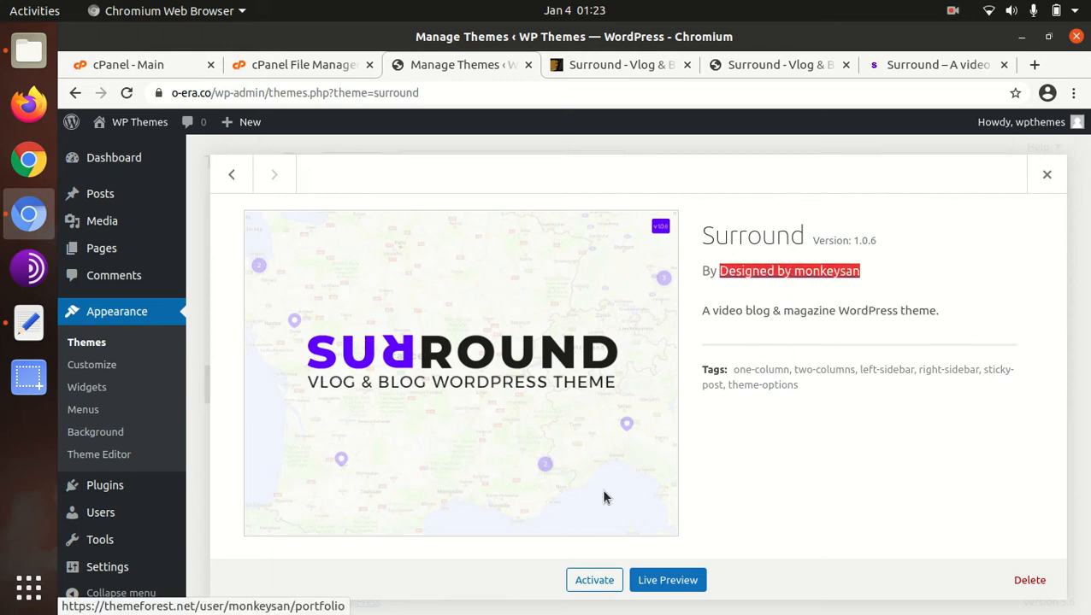
- Activate the Surround theme, begin installing its vendors and review the list of required and recommended plugins
left_click(597, 588)
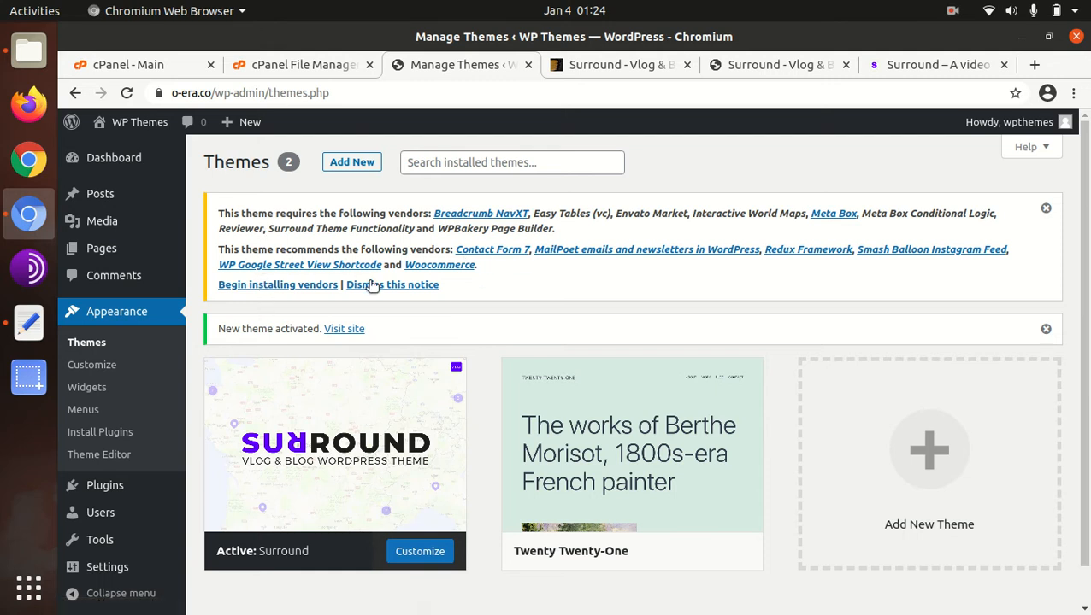
left_click(267, 284)
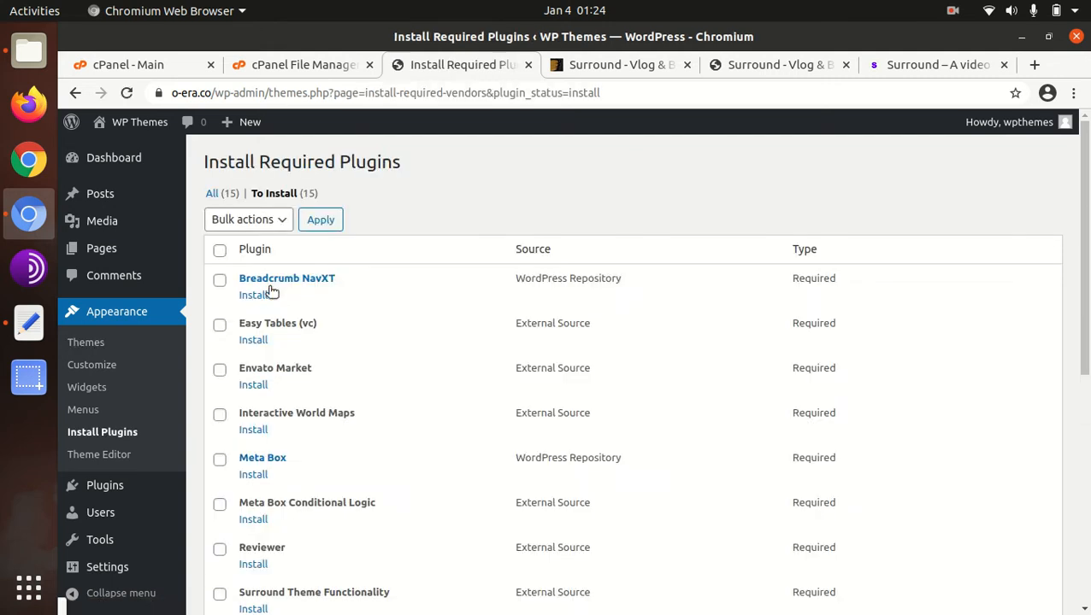
scroll(732, 316, "down", 5)
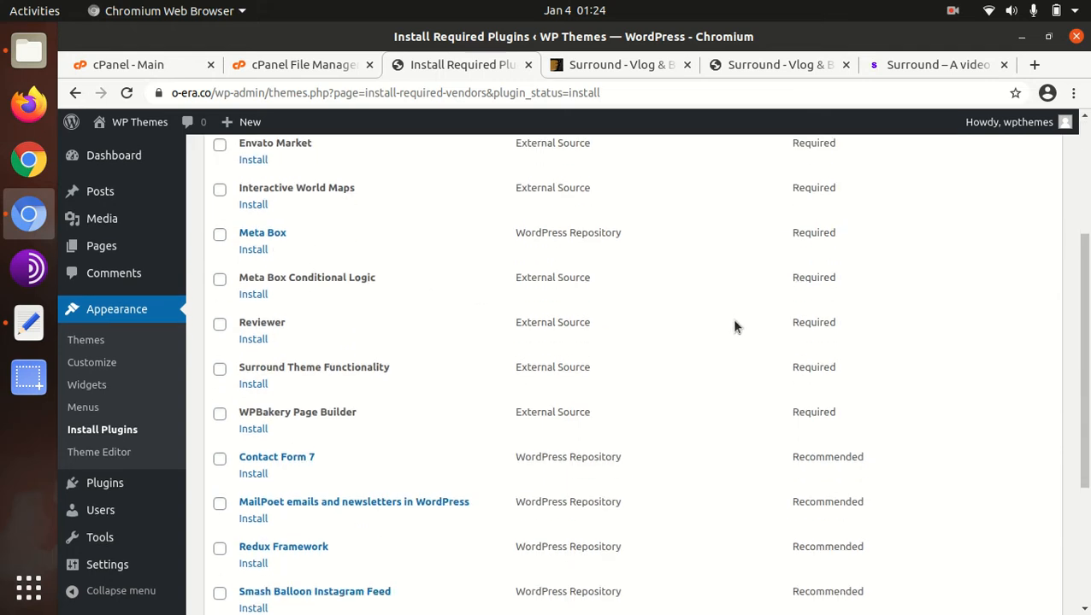
scroll(731, 329, "up", 4)
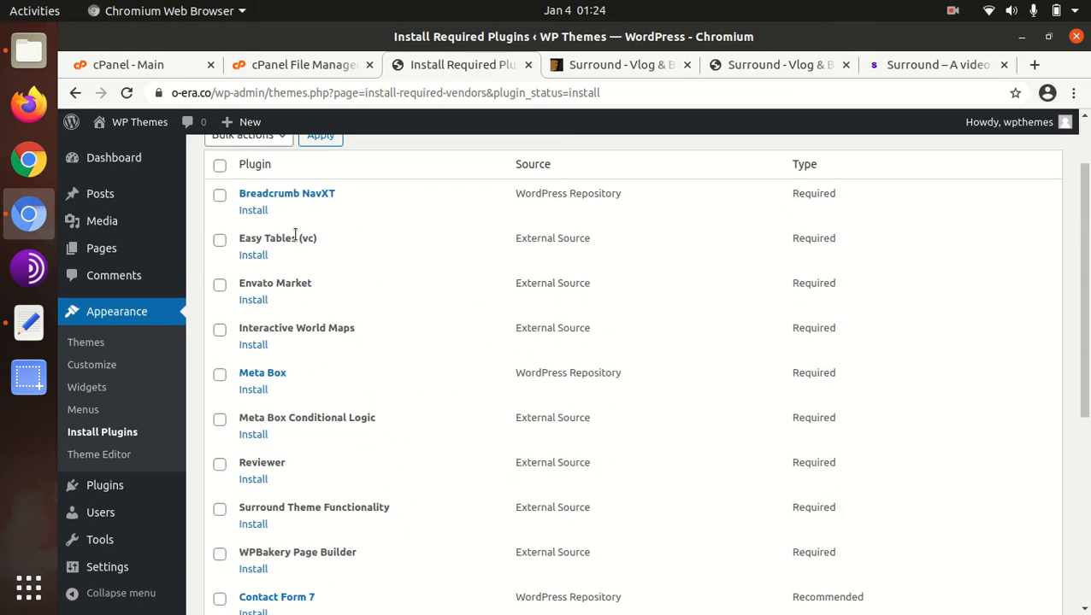
- Examine the list of required and recommended plugins for the Surround theme, including Redux Framework and Woocommerce
scroll(525, 281, "down", 3)
scroll(518, 286, "up", 2)
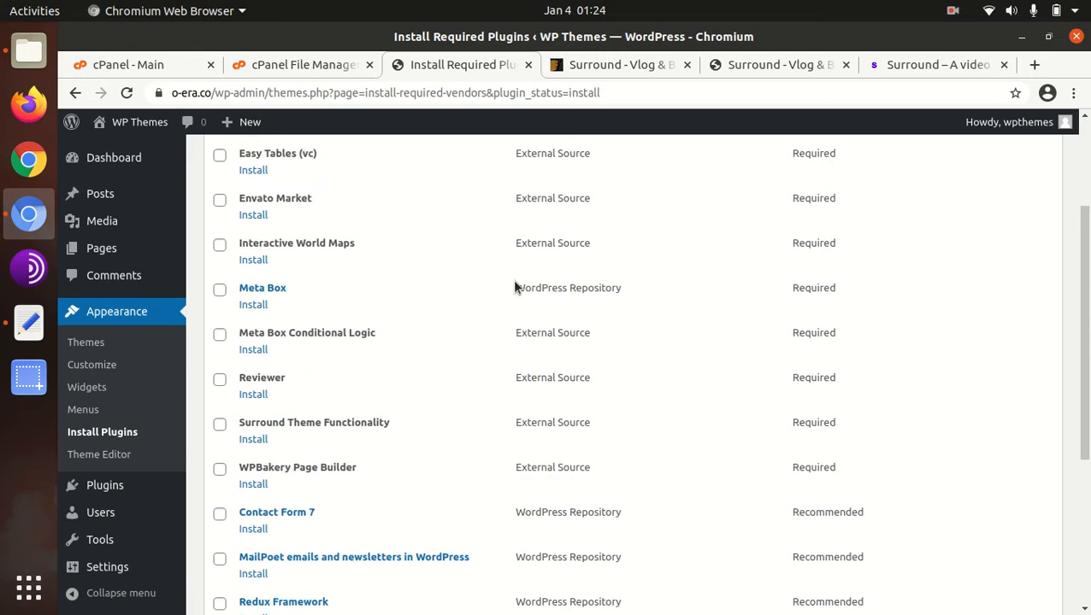
scroll(516, 288, "down", 3)
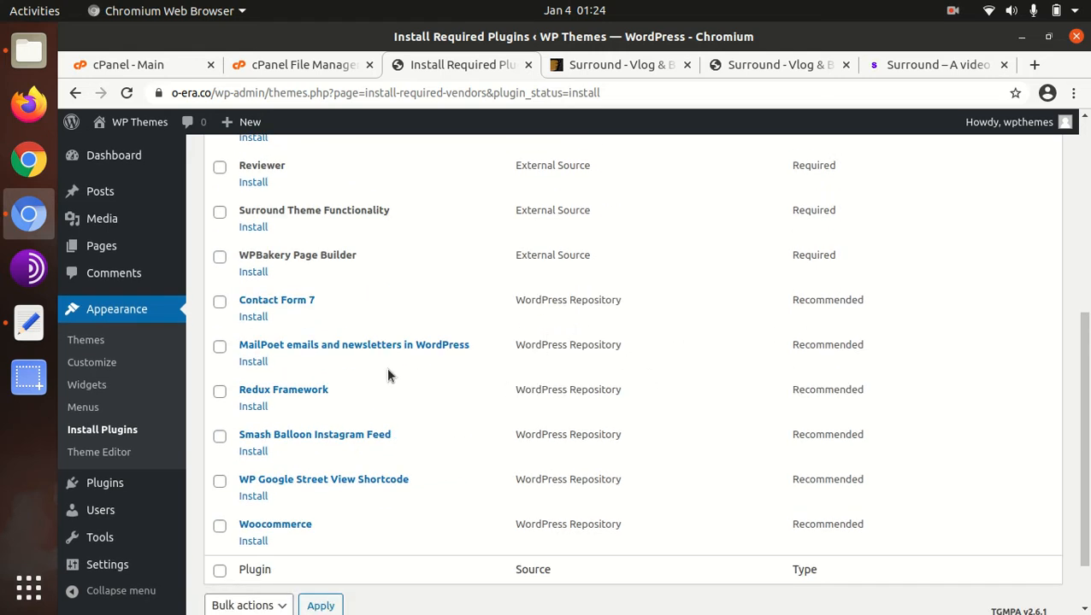
scroll(421, 393, "down", 1)
scroll(382, 370, "up", 5)
scroll(350, 388, "up", 1)
scroll(344, 383, "down", 5)
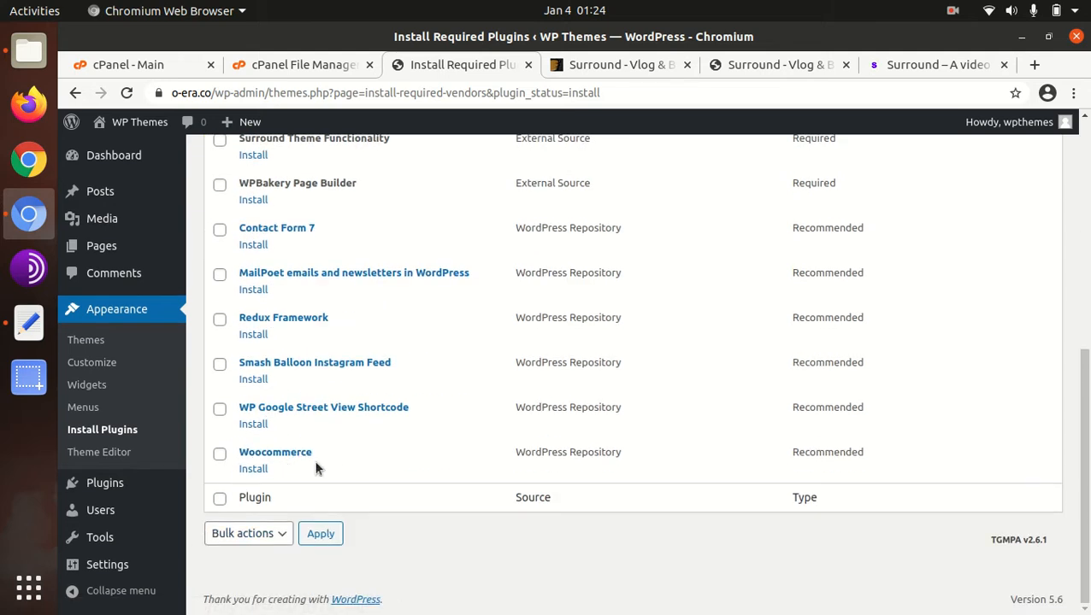
left_click_drag(356, 329, 238, 323)
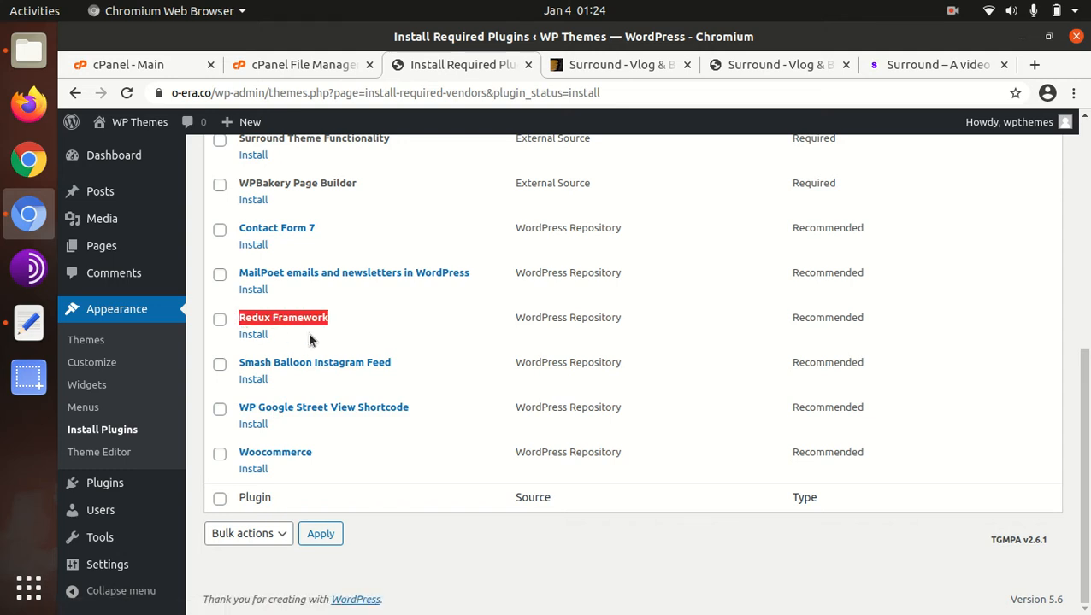
scroll(309, 339, "up", 5)
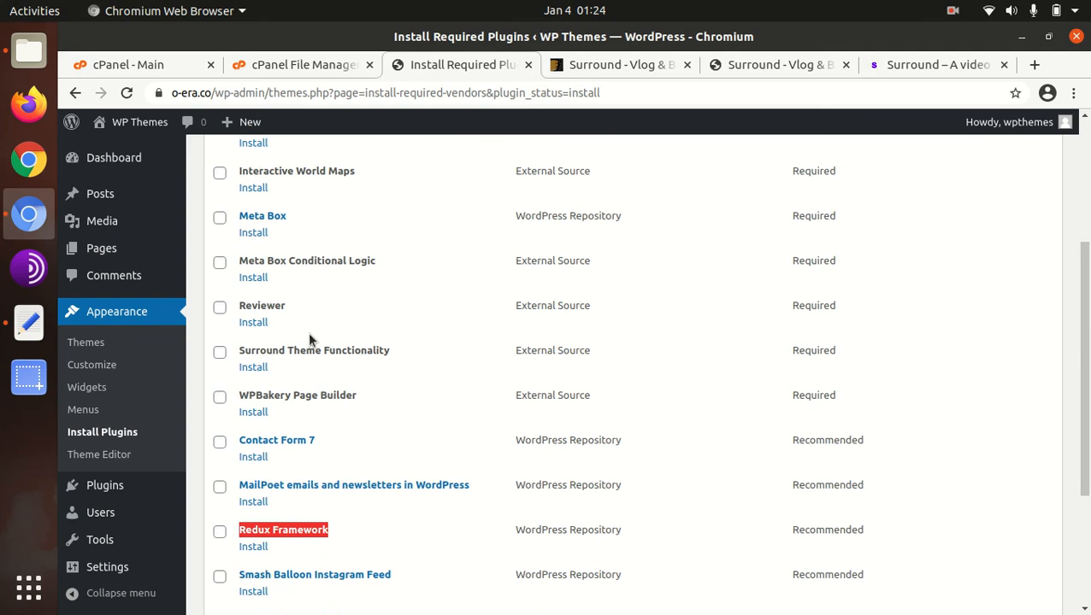
scroll(310, 338, "up", 4)
scroll(365, 390, "down", 5)
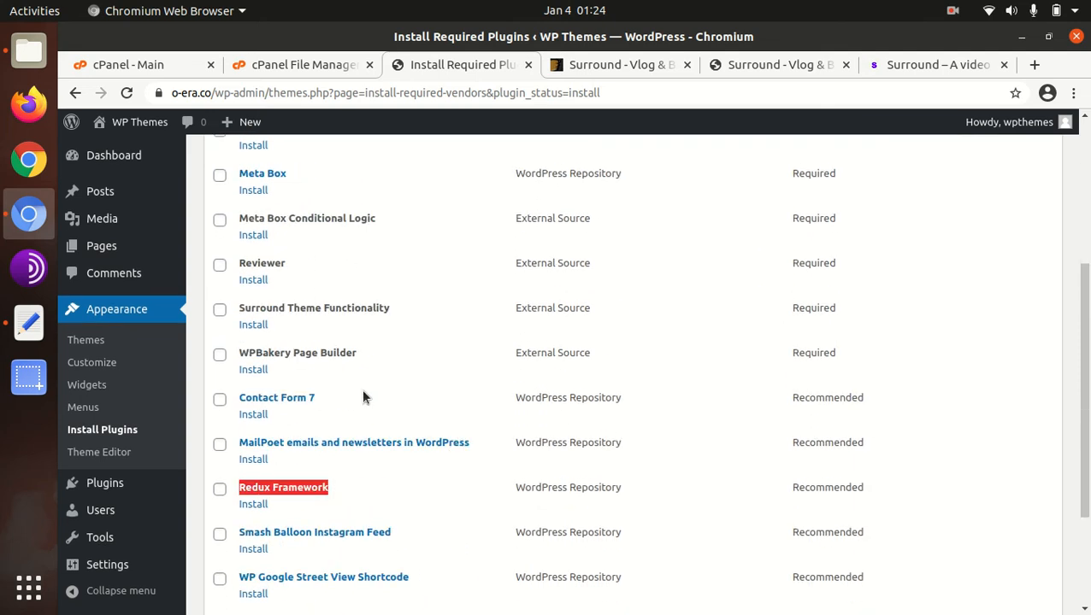
scroll(361, 389, "down", 2)
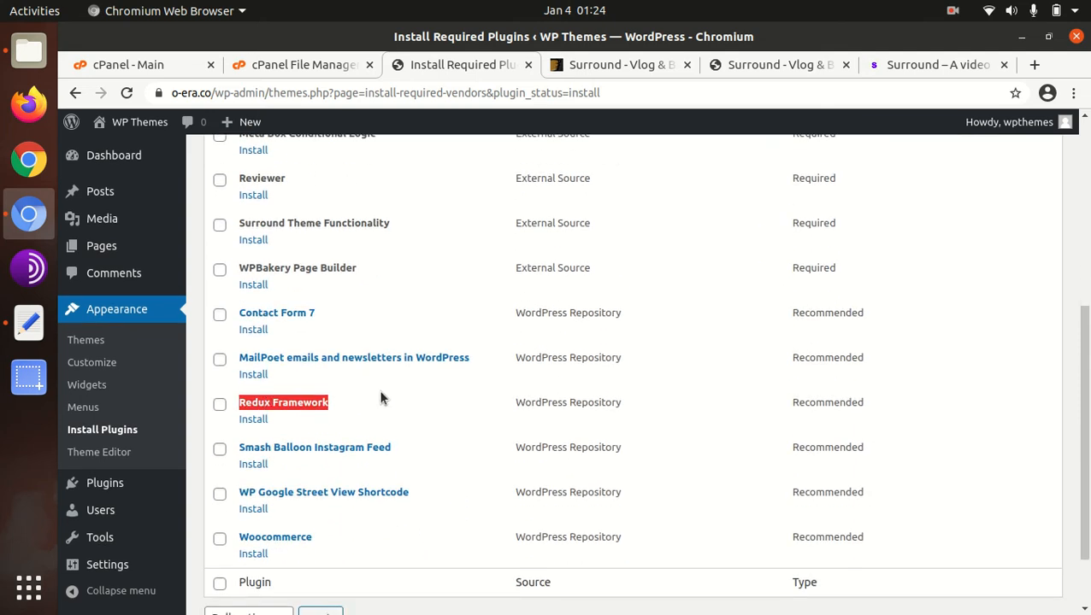
- Select all the listed required and recommended plugins and install them with a bulk action
scroll(355, 391, "up", 8)
left_click(221, 252)
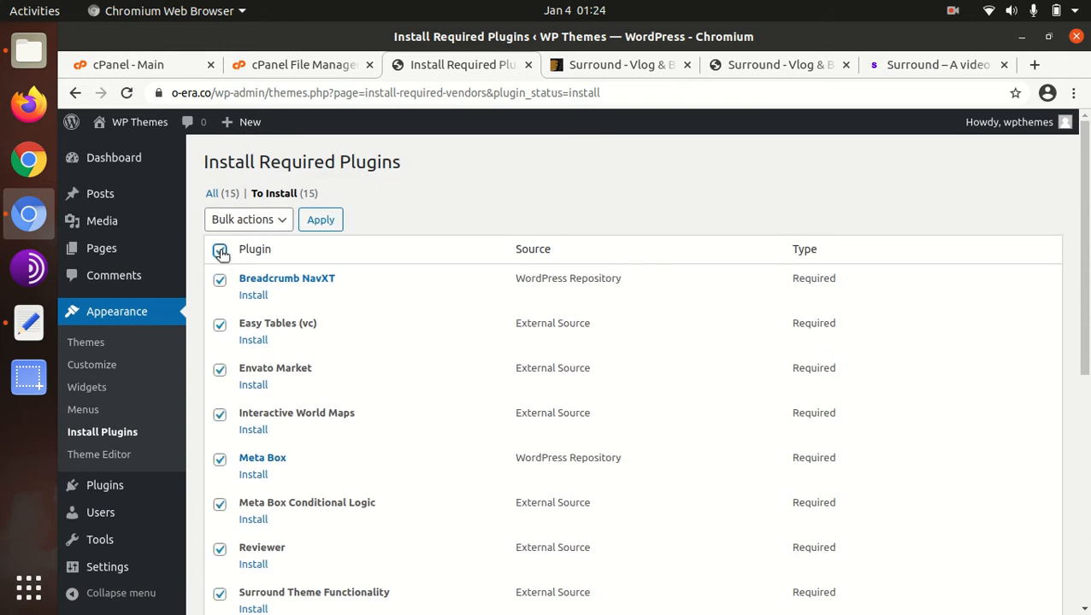
scroll(250, 382, "down", 3)
scroll(262, 374, "down", 7)
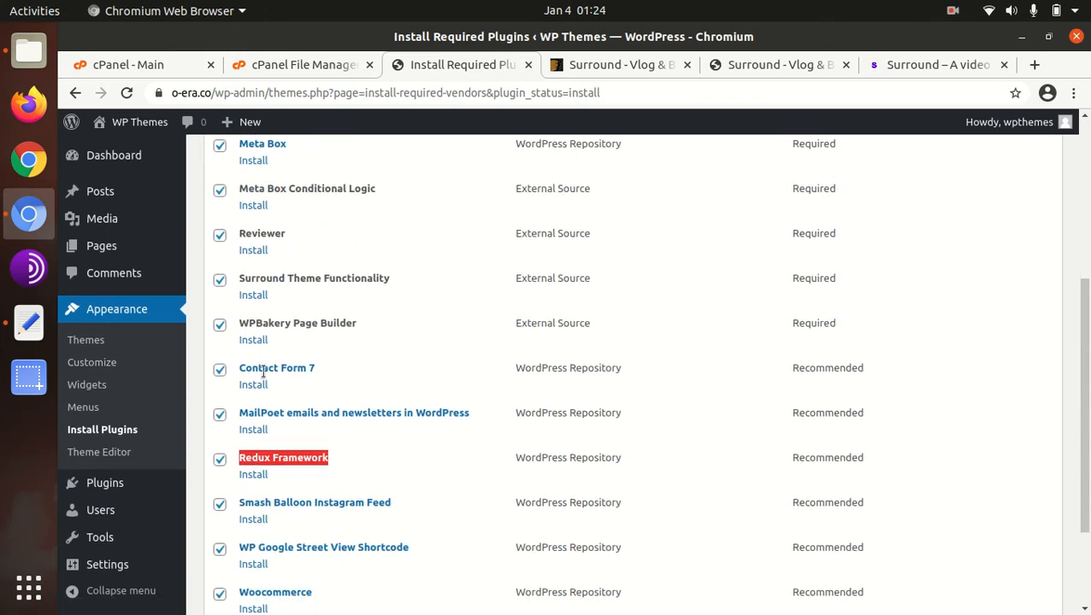
scroll(260, 408, "up", 5)
scroll(263, 419, "up", 5)
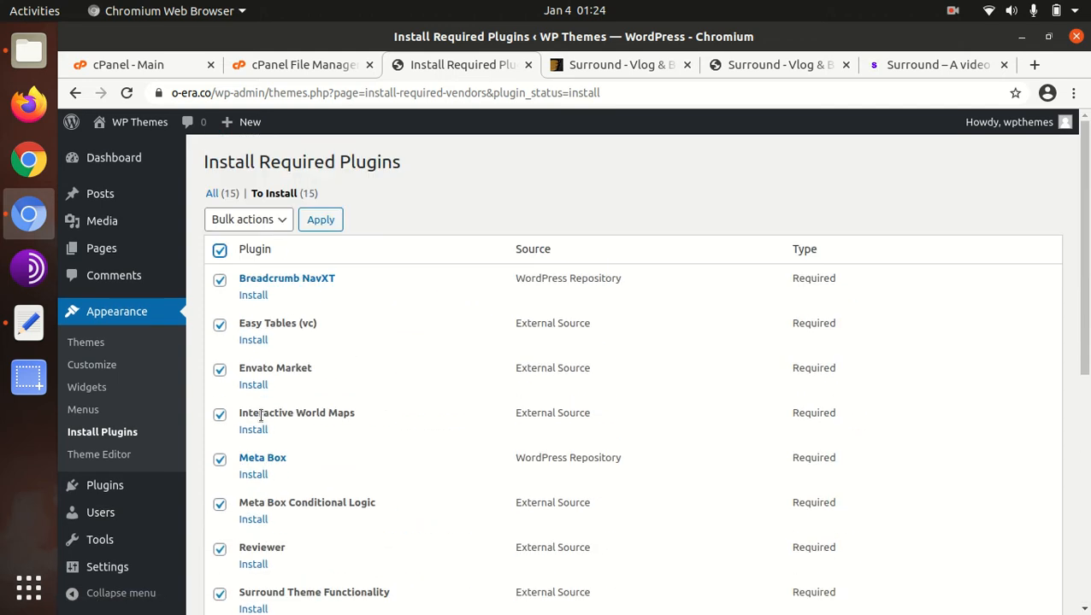
left_click(252, 220)
left_click(240, 252)
left_click(320, 220)
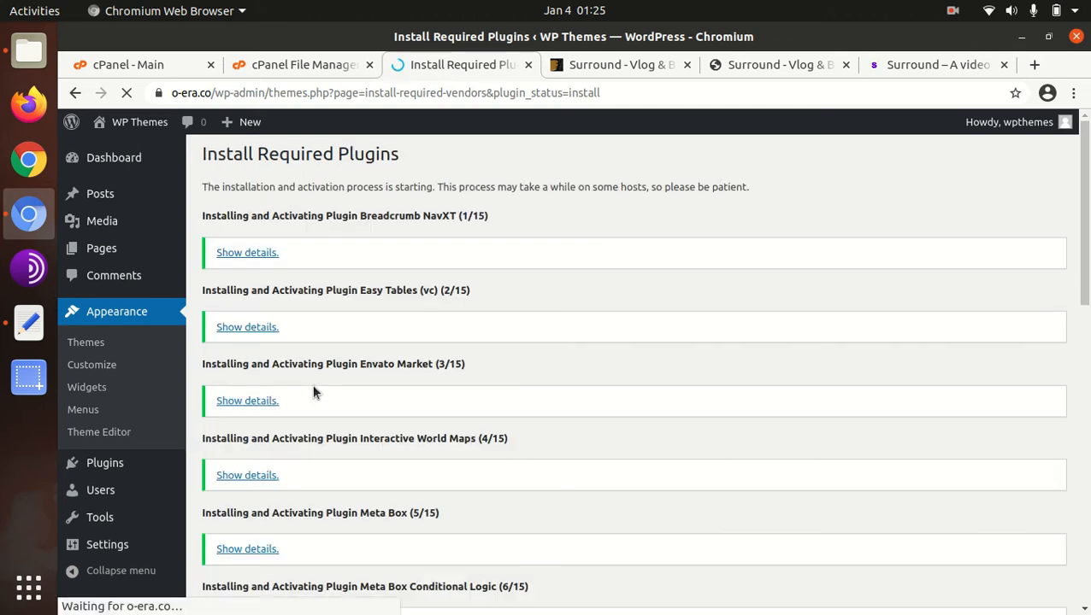
- Review the plugin installation results and return to the dashboard to reach the WooCommerce setup wizard
scroll(312, 385, "down", 1)
scroll(312, 392, "down", 10)
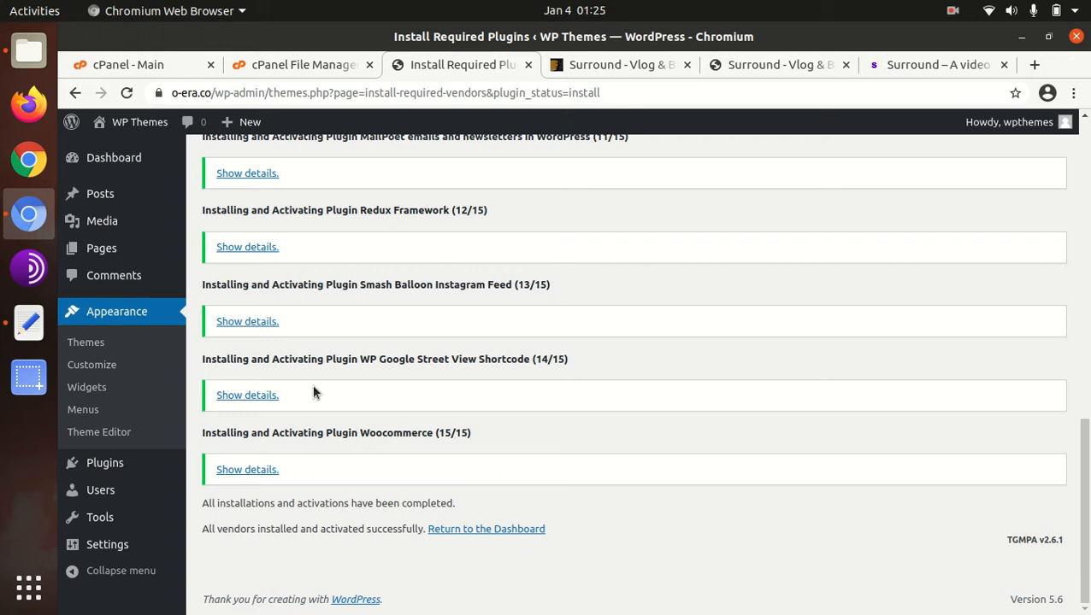
left_click(484, 529)
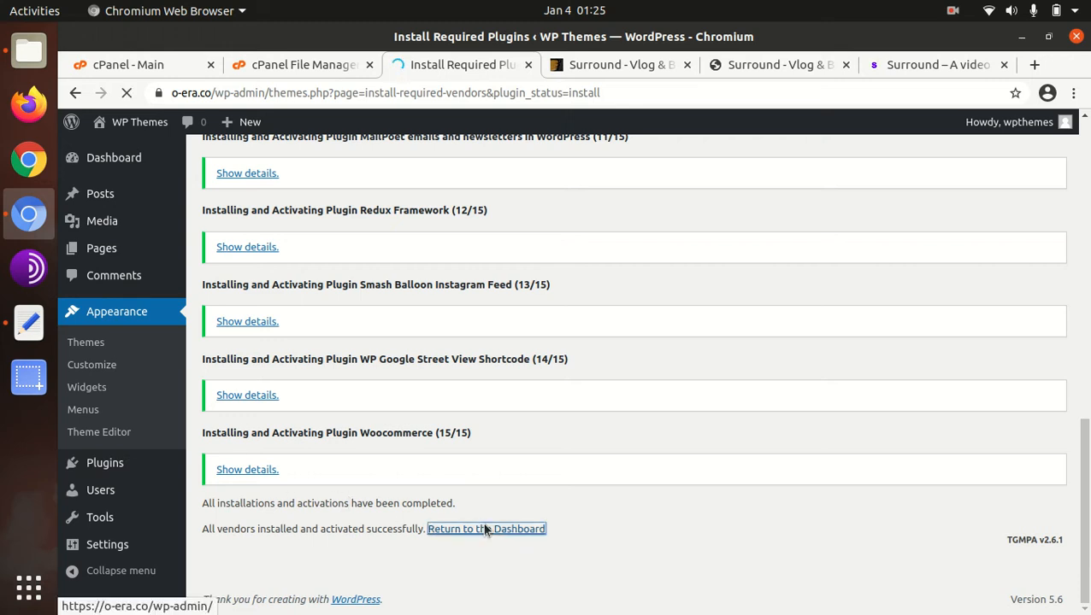
left_click_drag(270, 504, 303, 507)
left_click(526, 509)
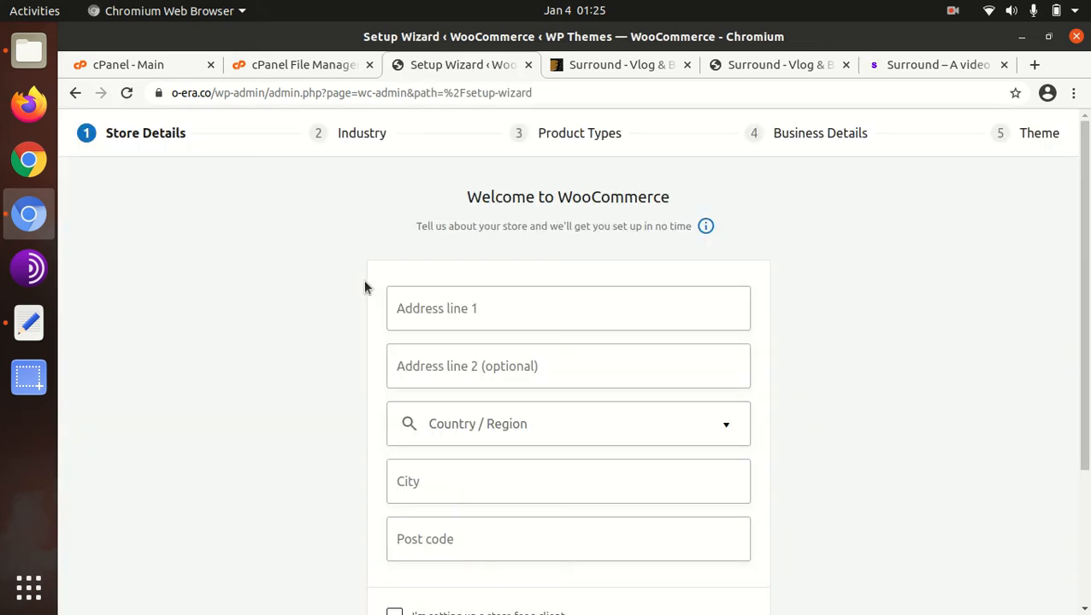
- Fill in the store's first address line and set its country/region to India — Andhra Pradesh
left_click(418, 310)
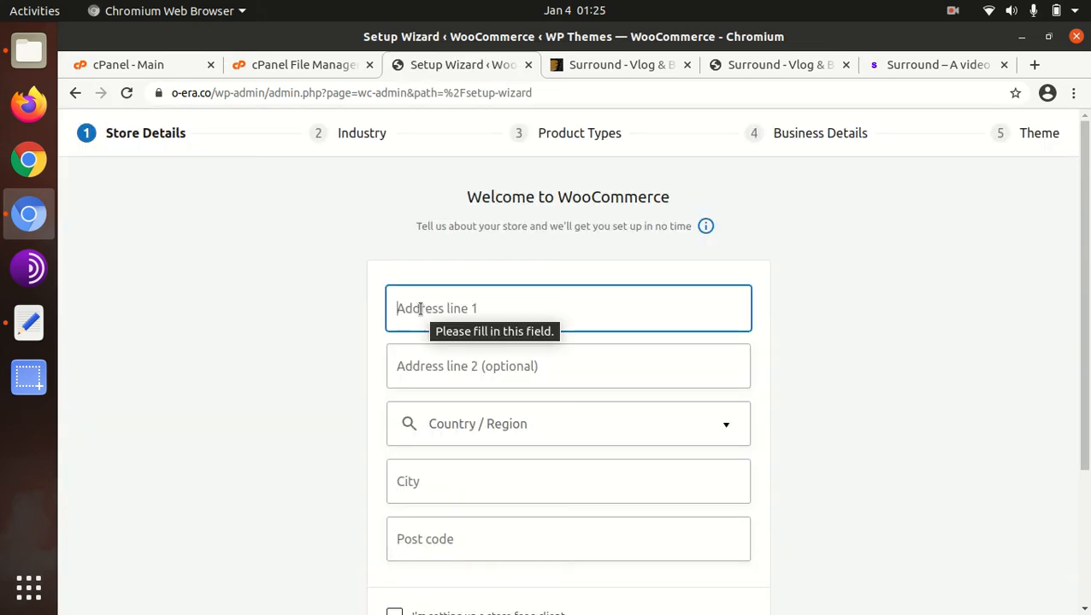
type("address")
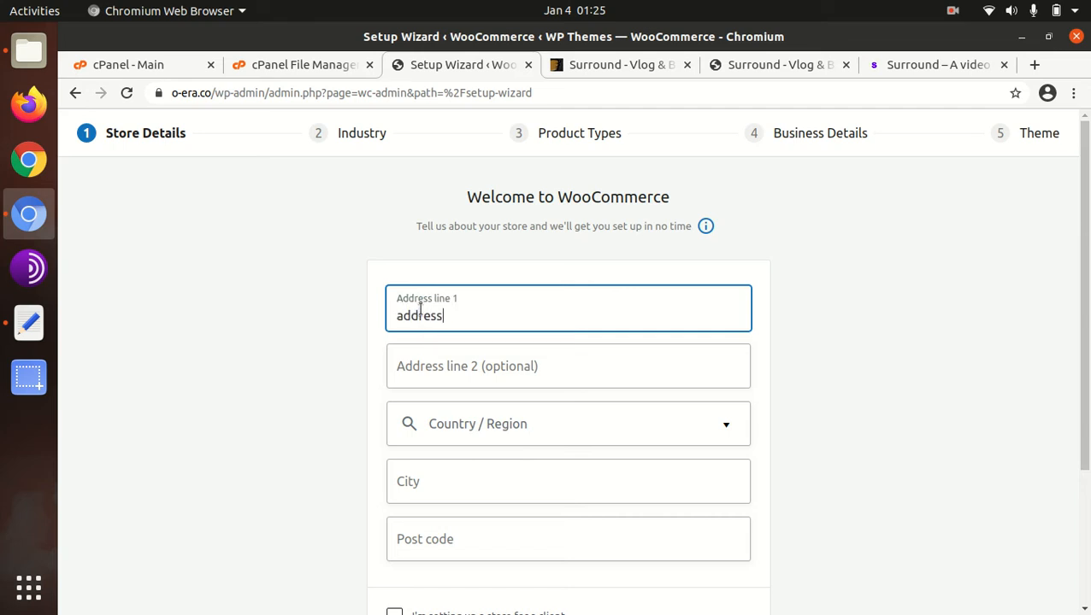
type(" line")
key("Tab")
key("Tab")
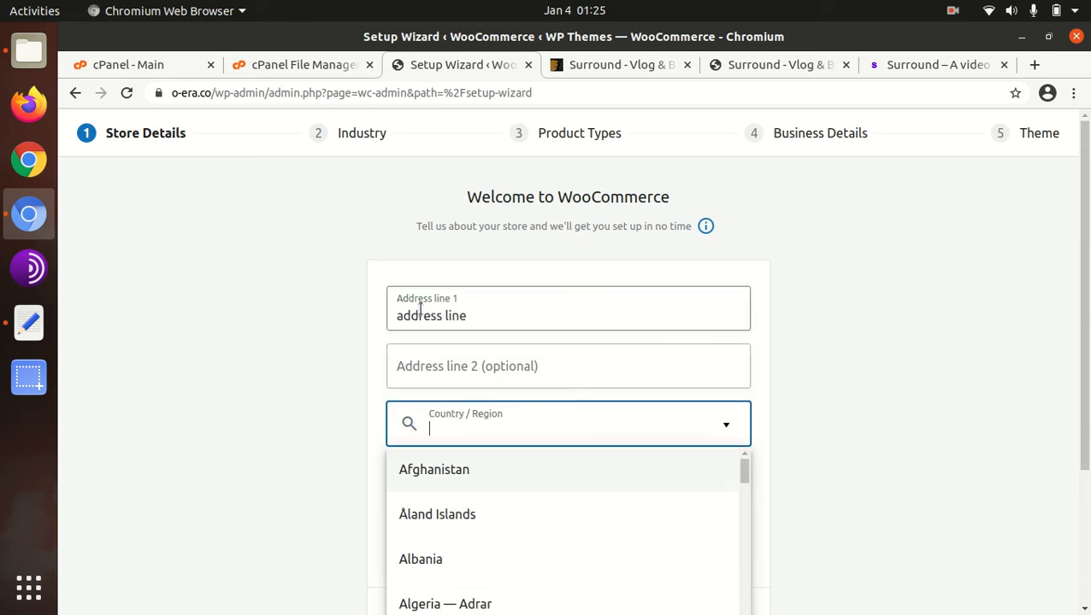
type("india")
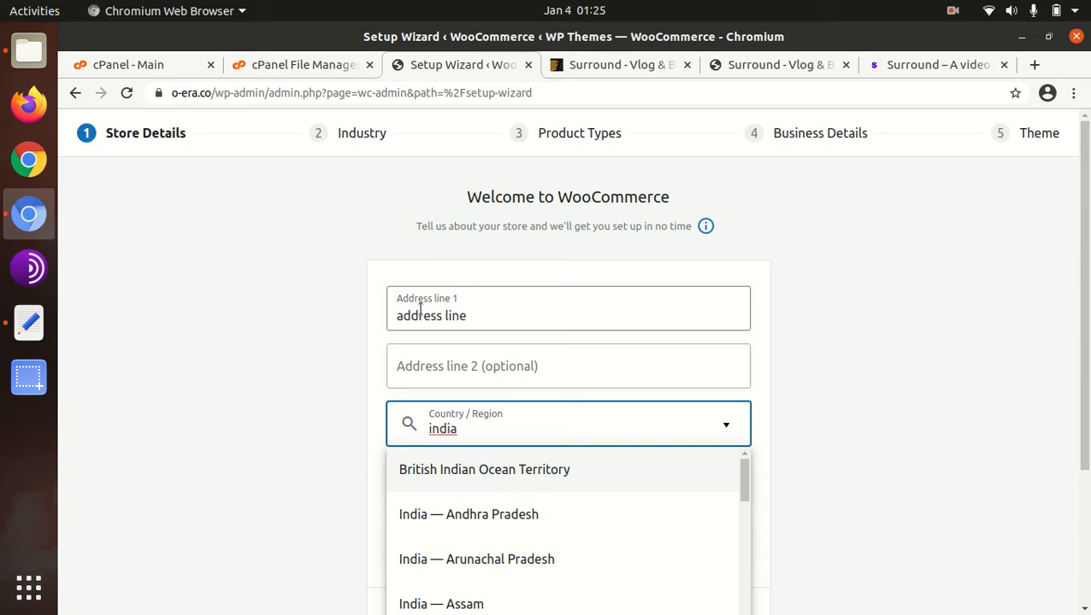
left_click(453, 512)
- Enter the store's city and post code, and submit the store details without opting in to usage tracking
left_click(408, 475)
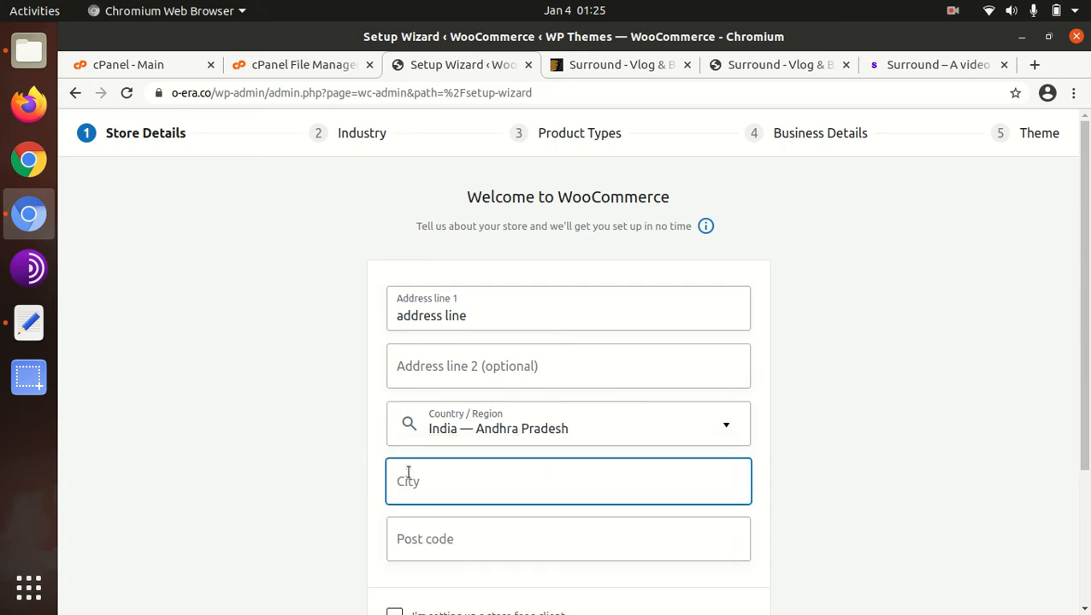
type("new city")
left_click(485, 540)
type("123456")
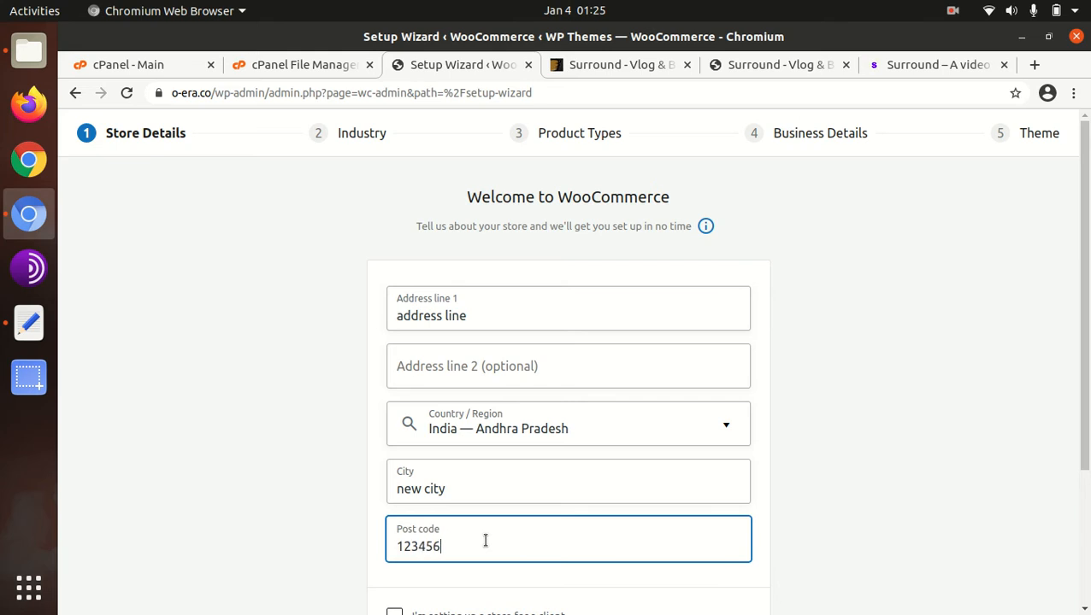
scroll(597, 598, "down", 5)
left_click(585, 491)
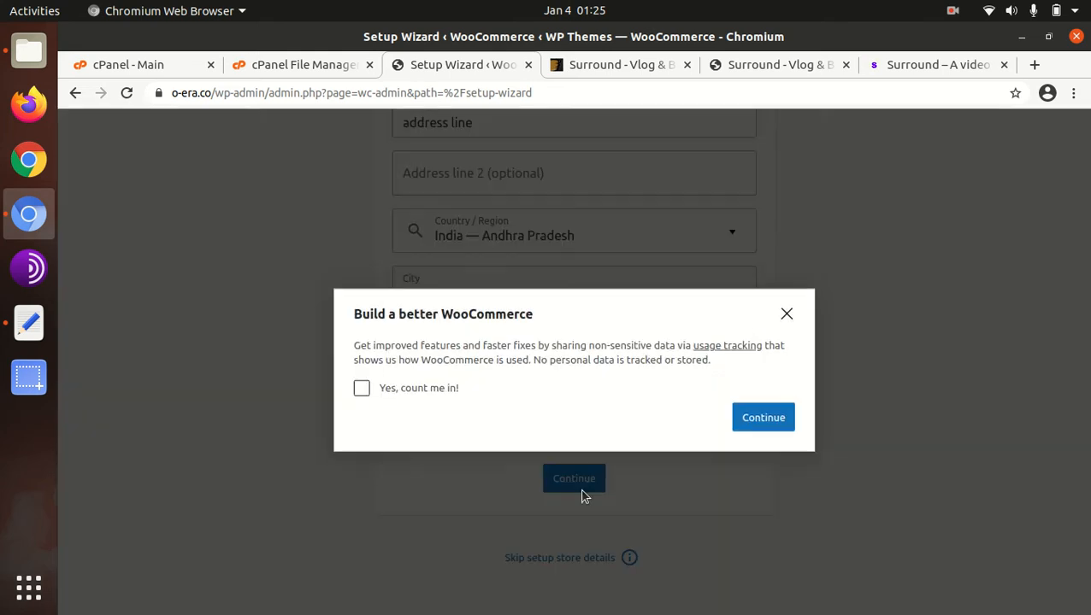
left_click(787, 414)
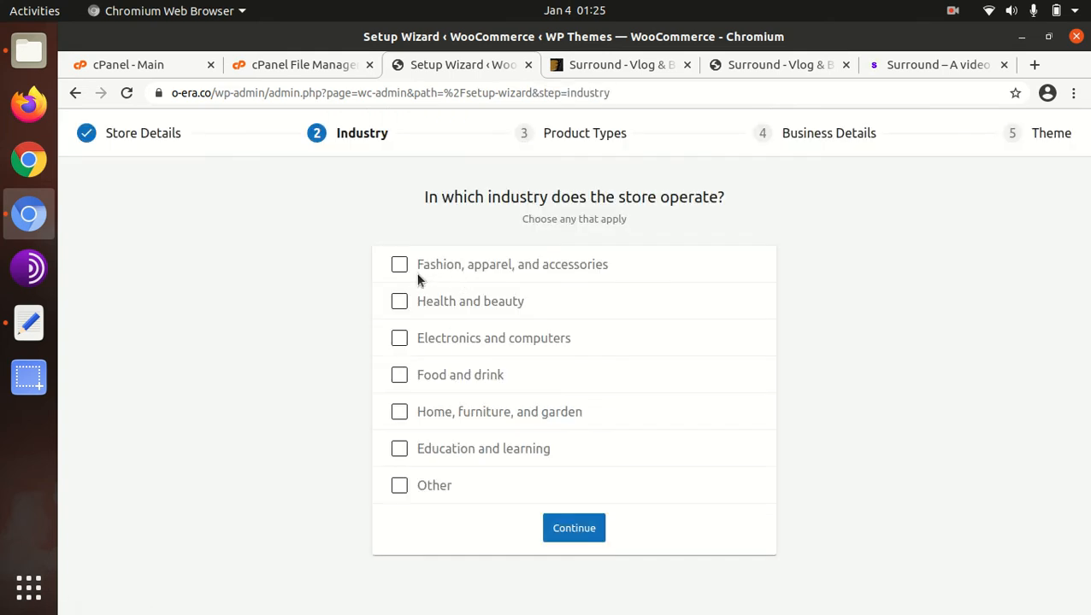
- Choose the Fashion, apparel, and accessories and Health and beauty industries, and continue with Physical products as the product type
left_click(401, 266)
left_click(400, 303)
left_click(589, 530)
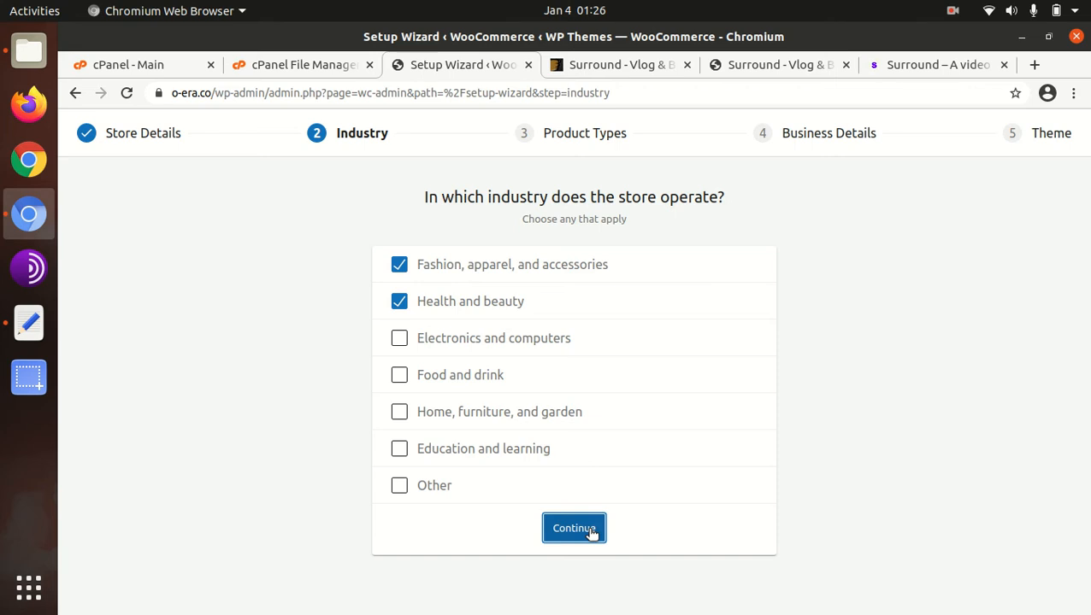
scroll(502, 439, "down", 3)
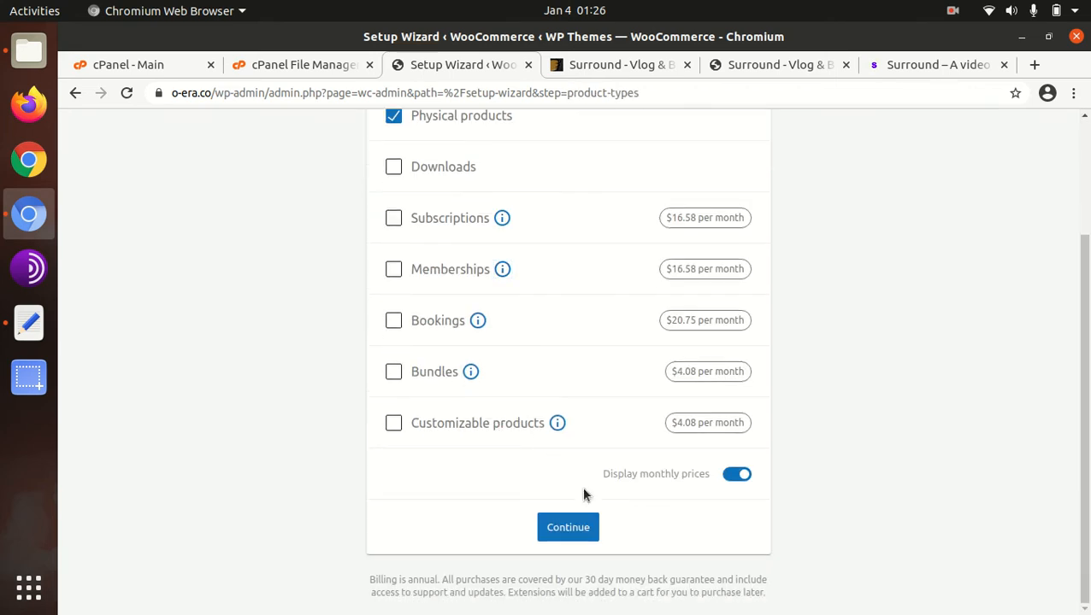
left_click(572, 529)
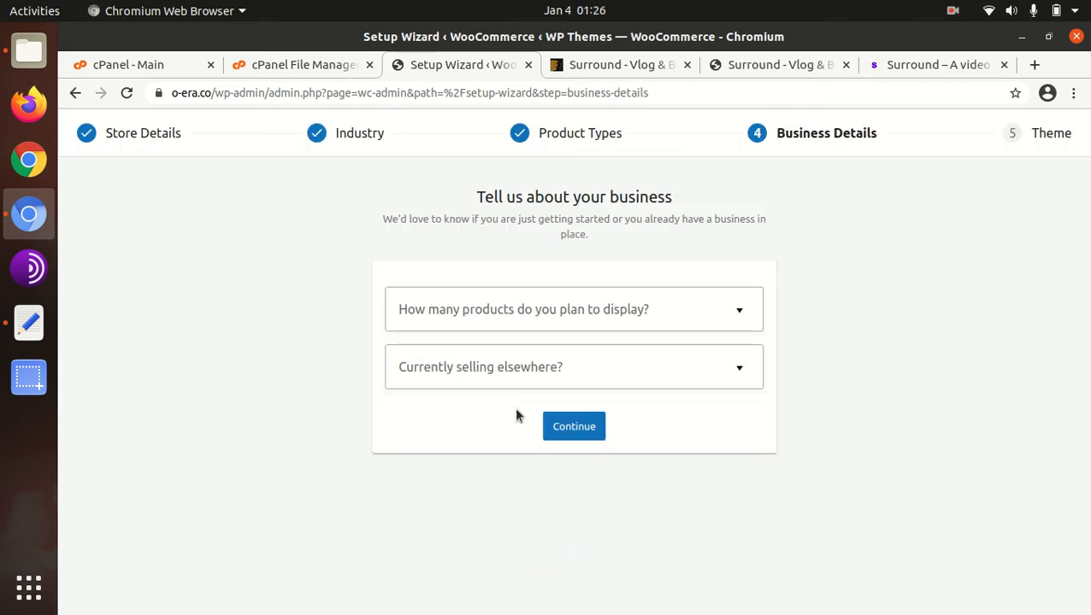
- Set the number of products to display to 101 - 1,000 and currently selling elsewhere to No
left_click(586, 320)
left_click(454, 489)
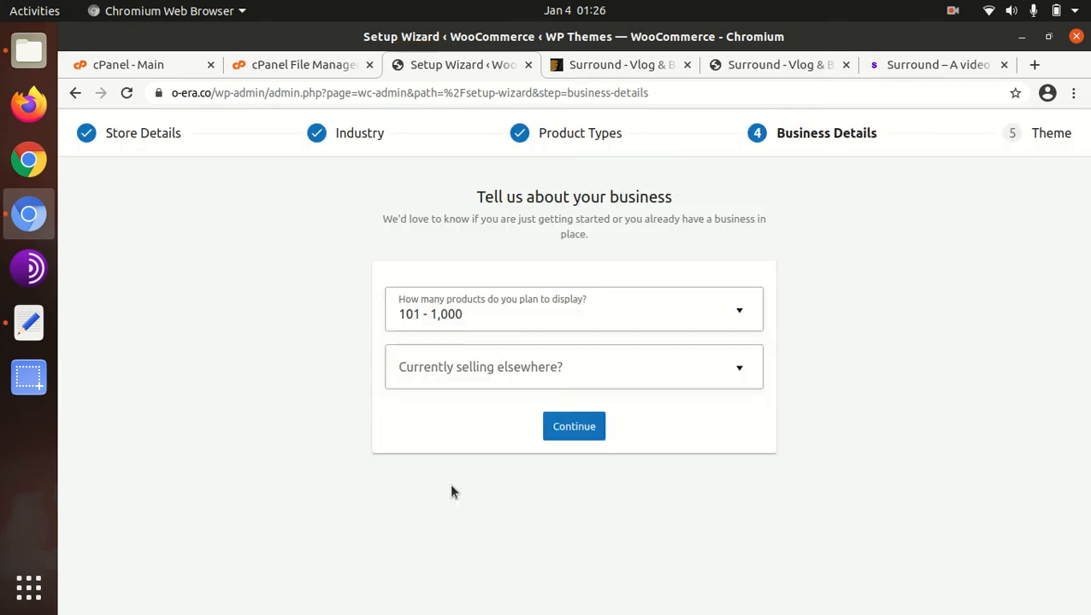
left_click(503, 379)
left_click(445, 419)
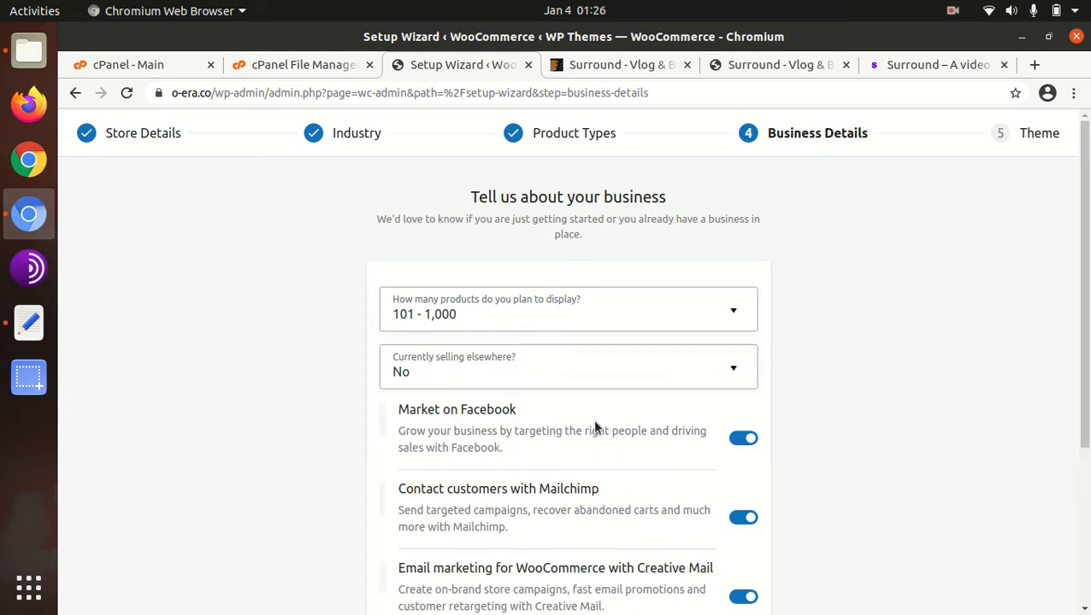
- Turn off the Facebook, Mailchimp, Creative Mail and Google Ads extensions and submit the business details
scroll(633, 359, "down", 5)
left_click(736, 198)
left_click(738, 277)
left_click(742, 357)
left_click(740, 467)
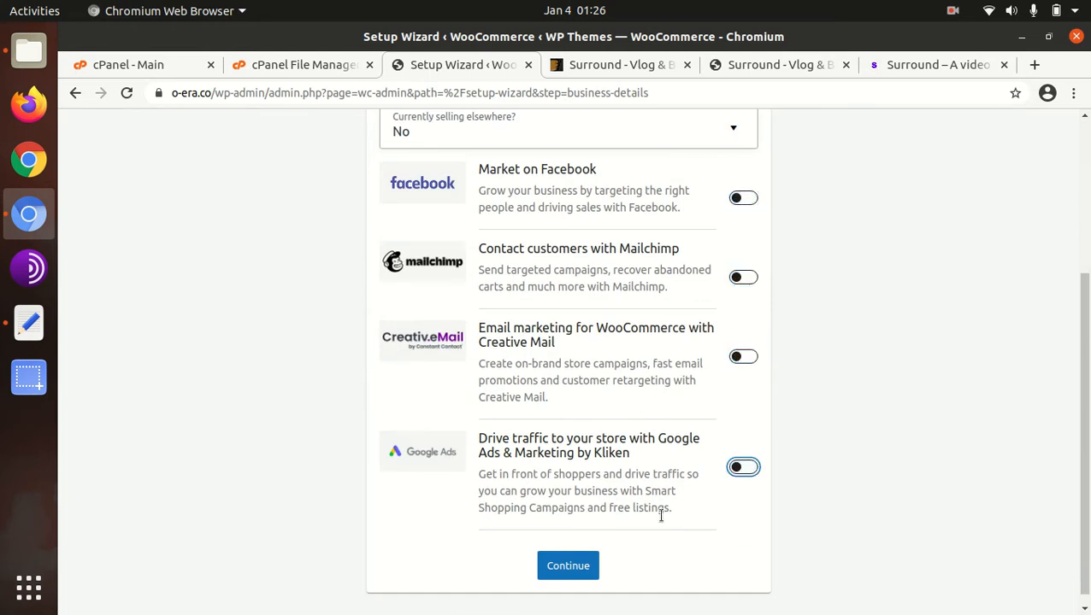
left_click(568, 566)
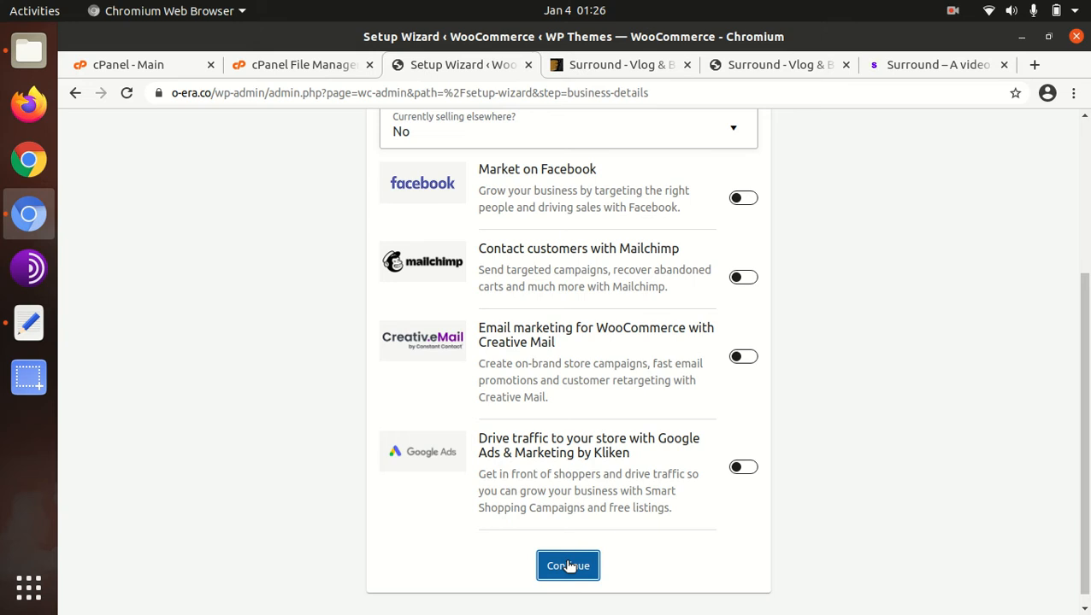
- Keep the active Surround theme to finish the WooCommerce setup wizard, and dismiss the store's welcome dialog
scroll(463, 346, "down", 3)
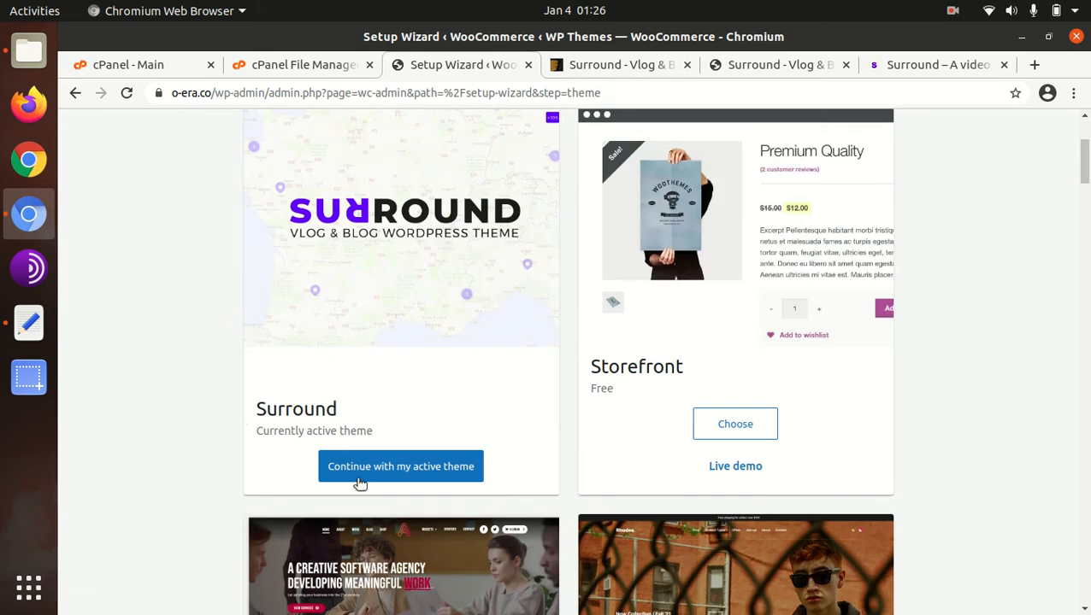
left_click(383, 475)
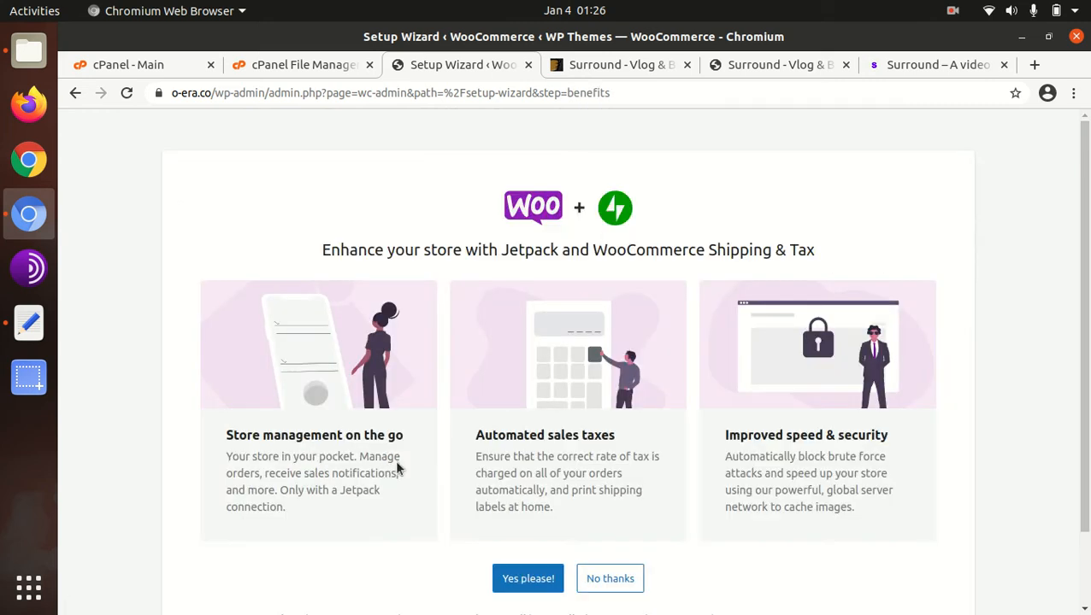
scroll(629, 421, "down", 2)
left_click(625, 500)
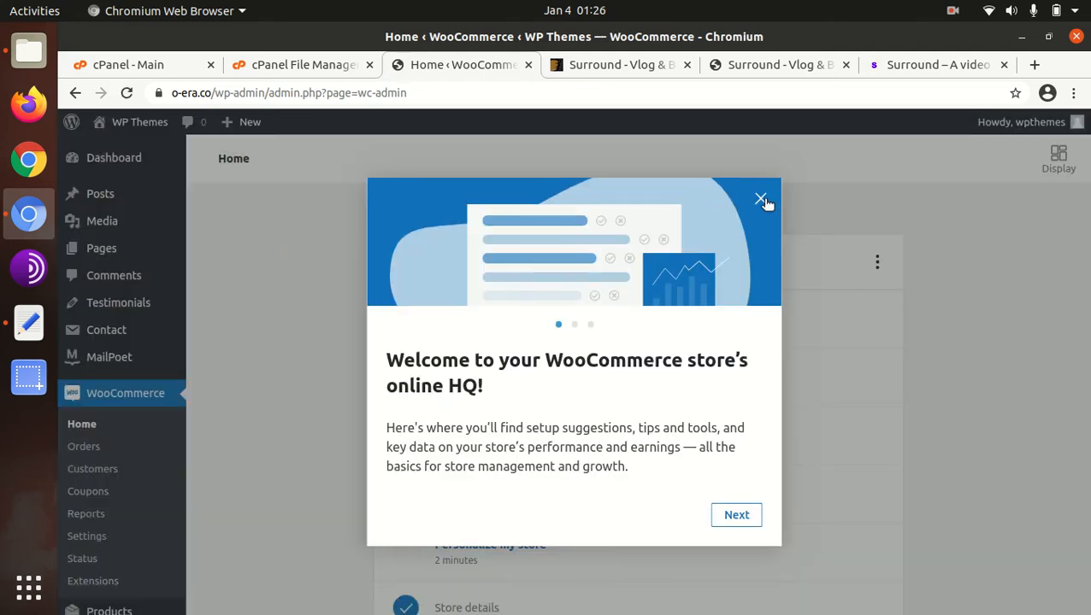
left_click(761, 200)
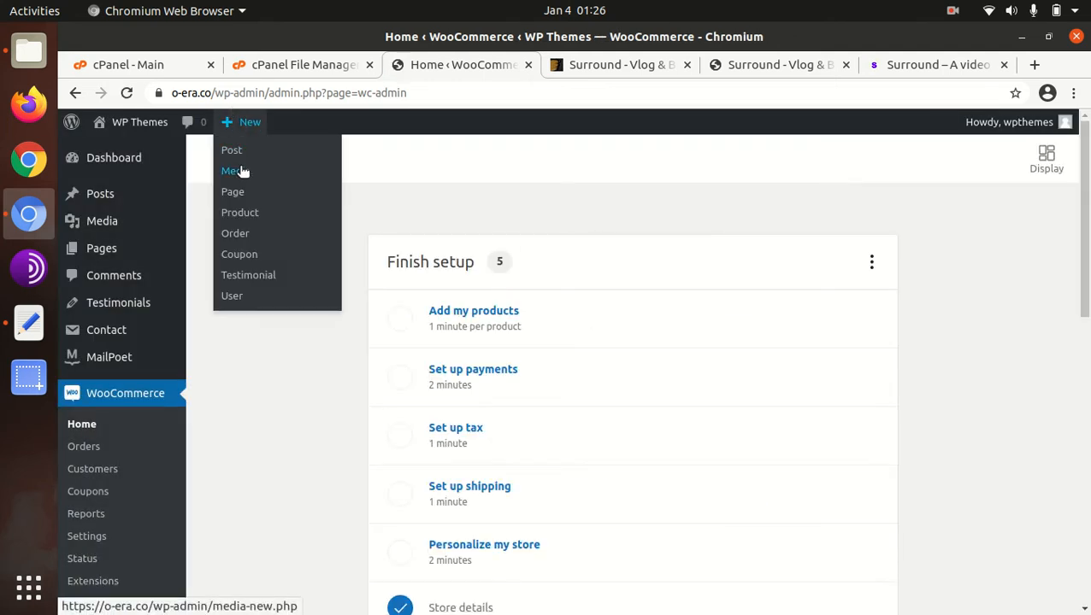
- View the WP Themes site's front page in a new tab and return to the WooCommerce home page
mouse_move(142, 131)
left_click(96, 152)
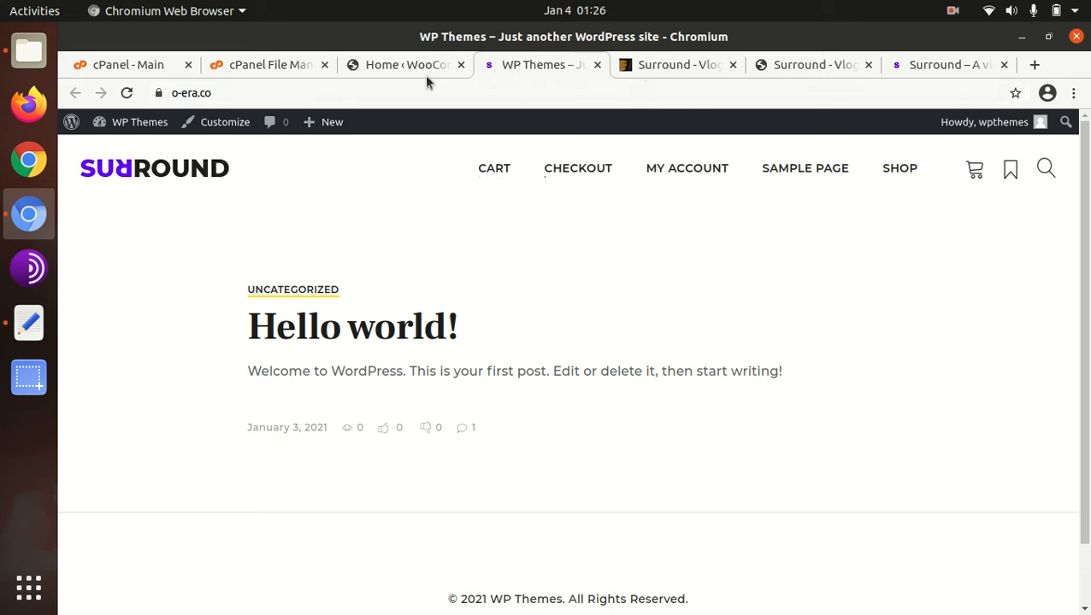
left_click(395, 65)
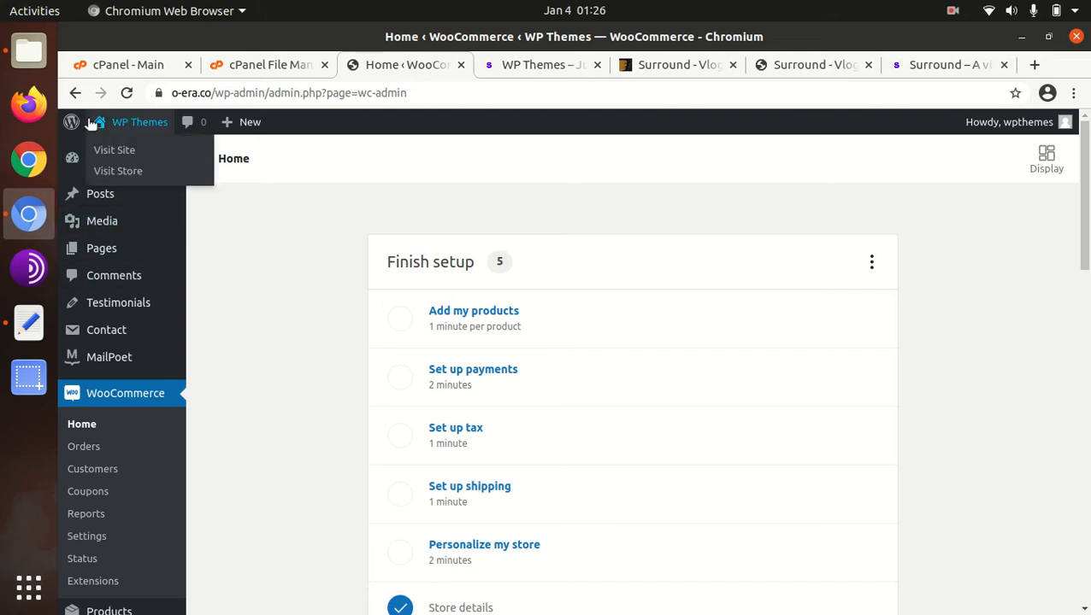
- Reload the WooCommerce home page and open the Surround theme's options page
left_click(127, 92)
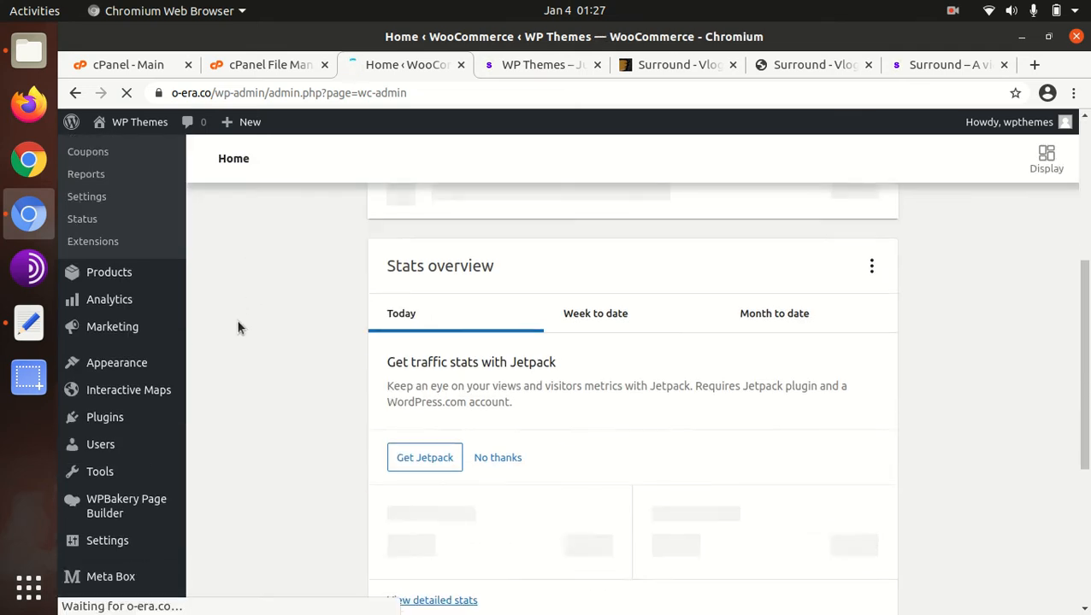
mouse_move(122, 335)
scroll(122, 334, "up", 3)
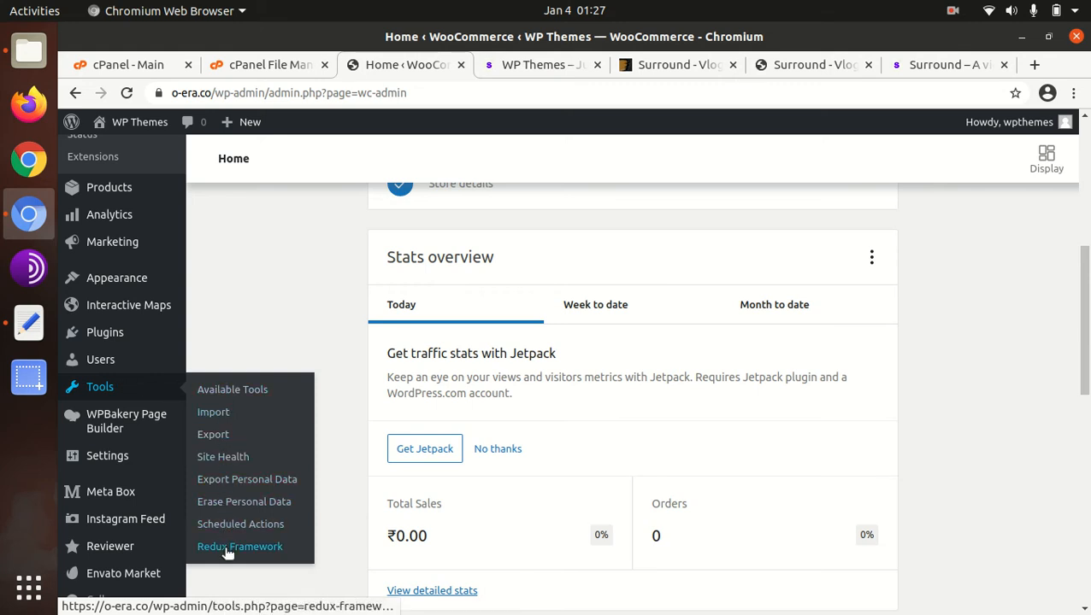
scroll(133, 423, "up", 4)
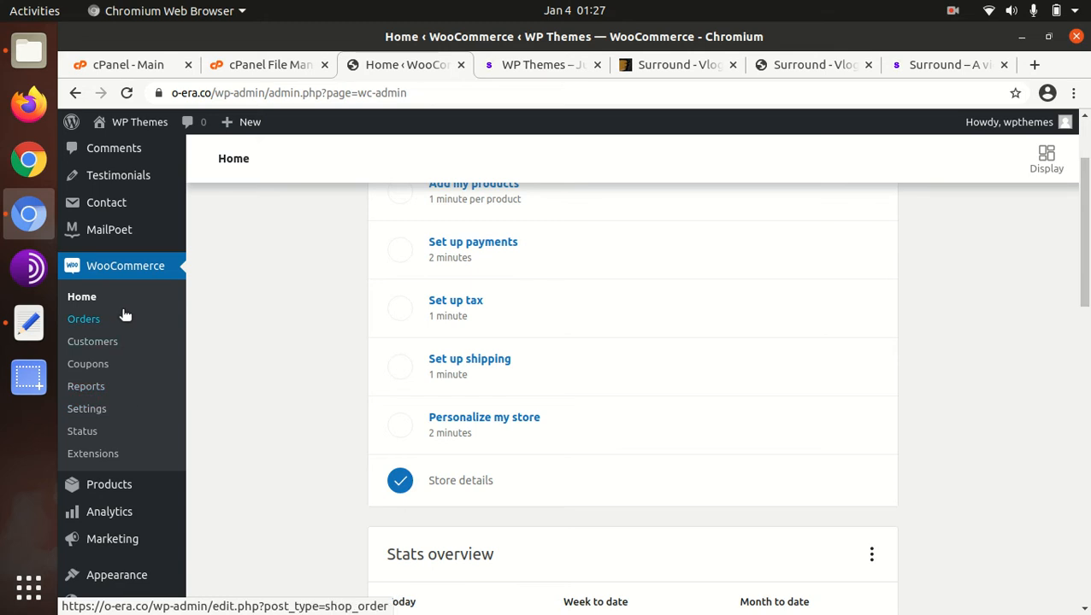
scroll(125, 315, "up", 2)
scroll(124, 312, "down", 3)
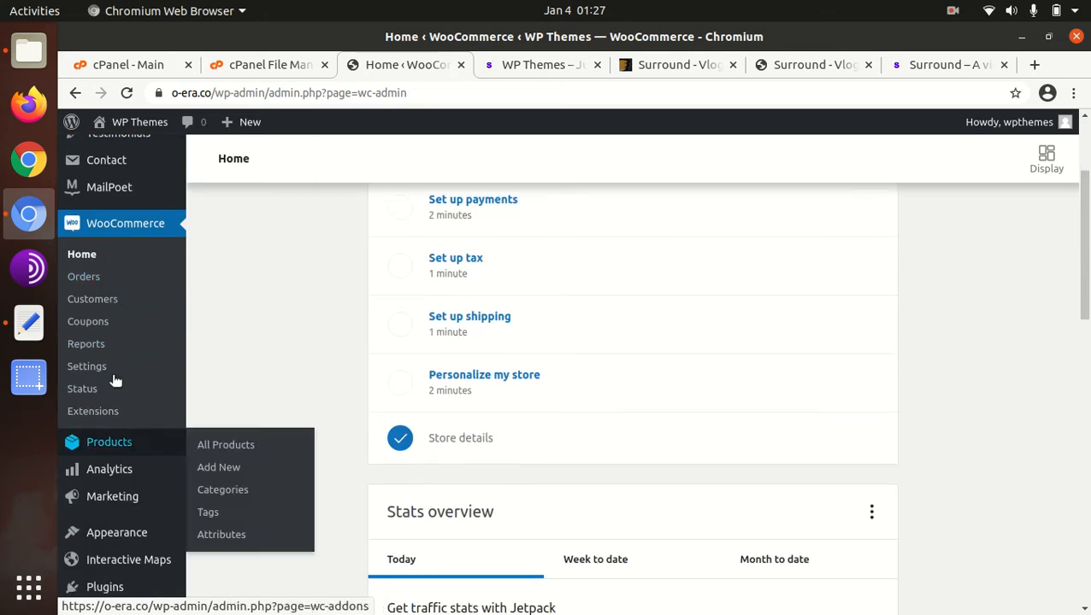
scroll(111, 367, "up", 3)
scroll(146, 428, "down", 3)
scroll(149, 391, "down", 3)
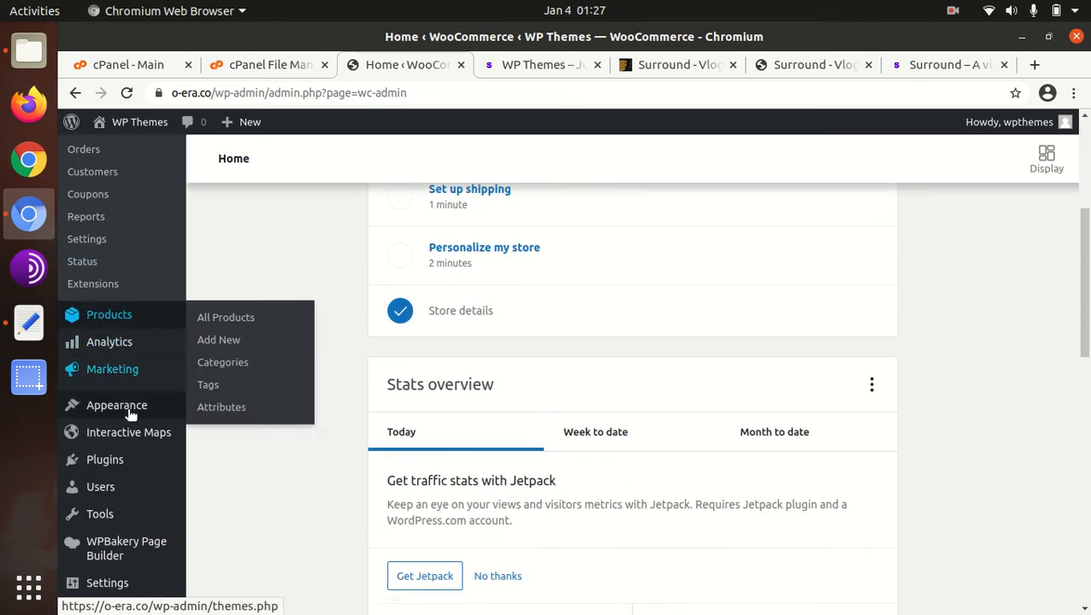
mouse_move(128, 412)
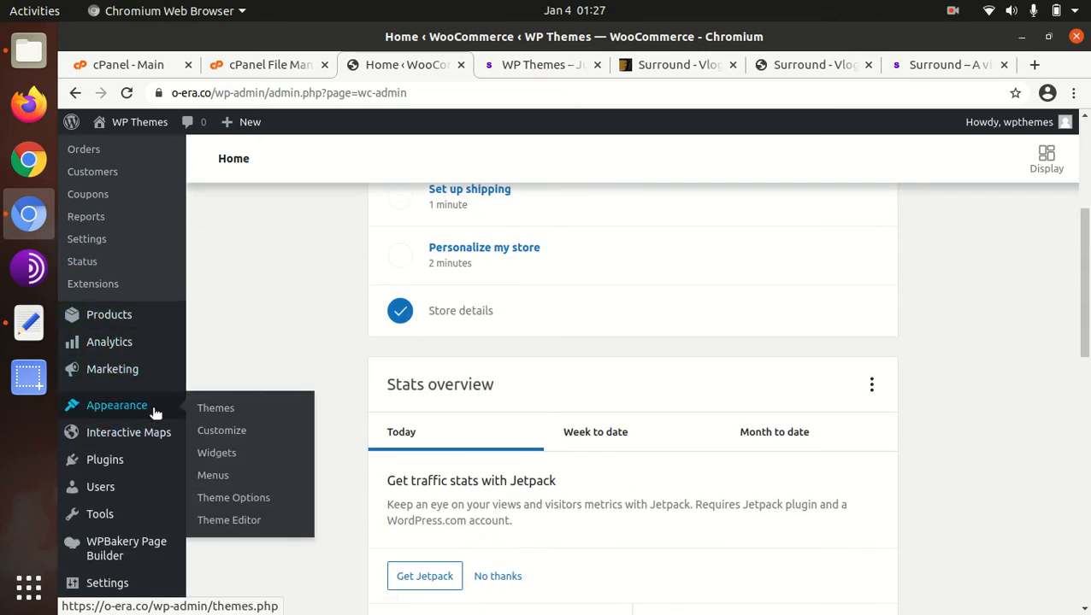
left_click(225, 503)
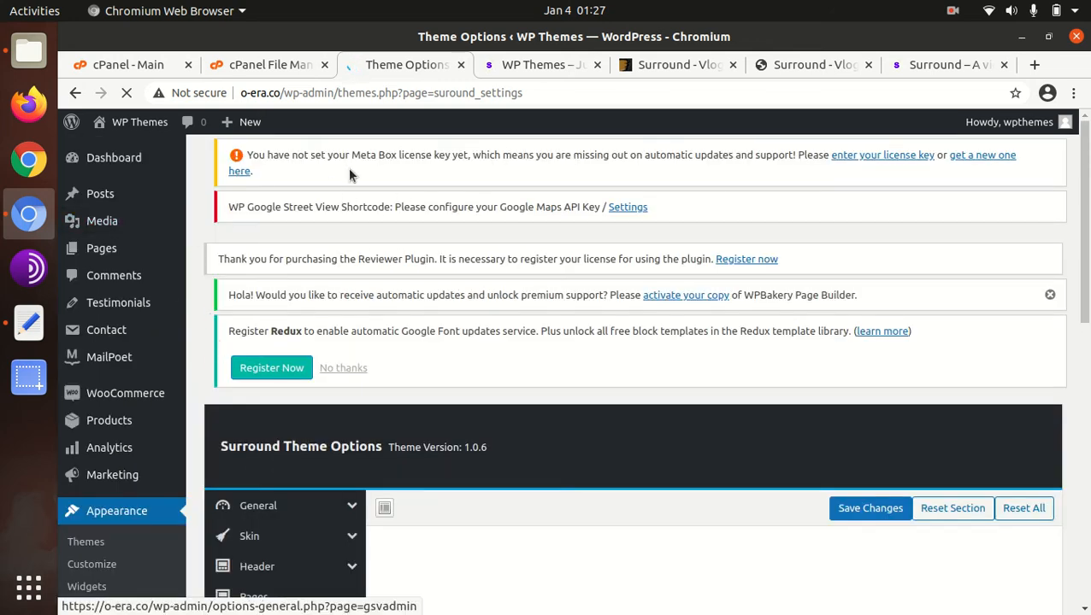
- Open the Demo Importer section of the Surround Theme Options
scroll(437, 237, "down", 3)
scroll(324, 308, "down", 3)
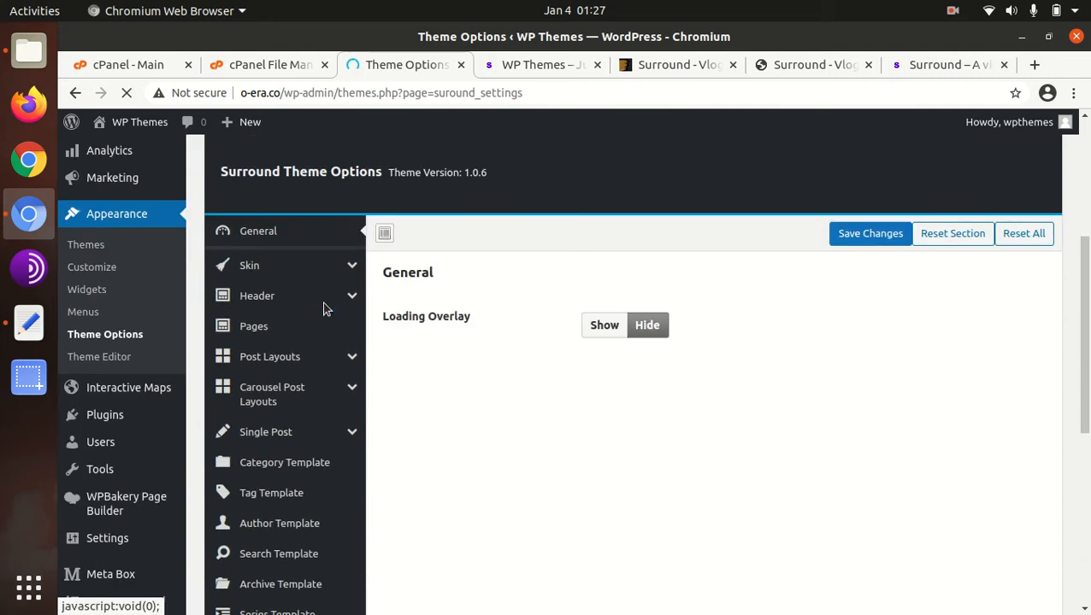
scroll(323, 307, "down", 5)
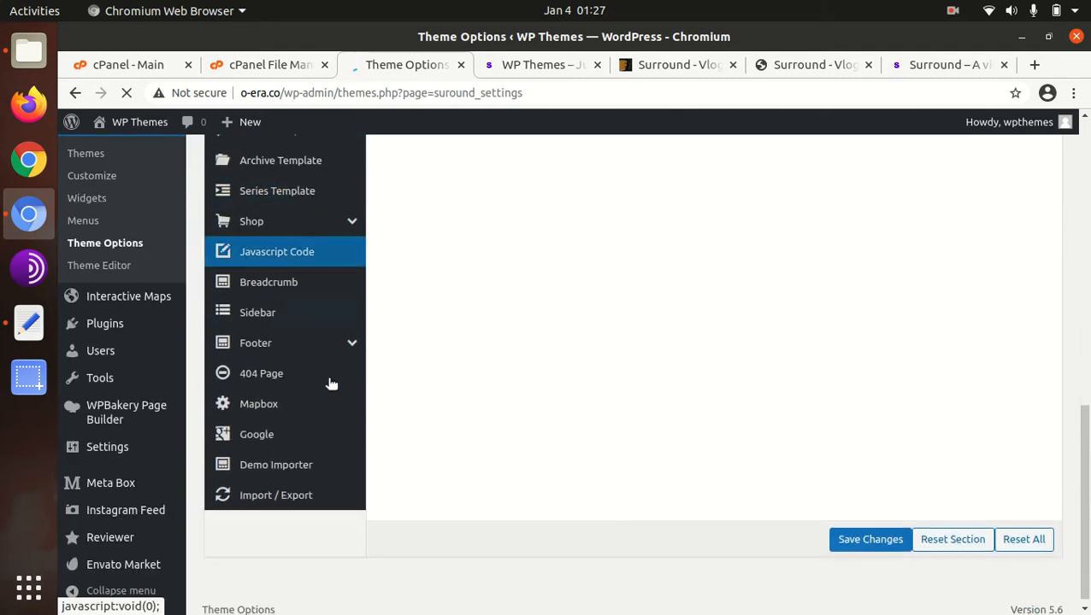
scroll(280, 416, "up", 1)
scroll(280, 416, "up", 7)
scroll(285, 202, "down", 6)
scroll(285, 202, "down", 2)
scroll(255, 275, "up", 3)
scroll(253, 269, "down", 5)
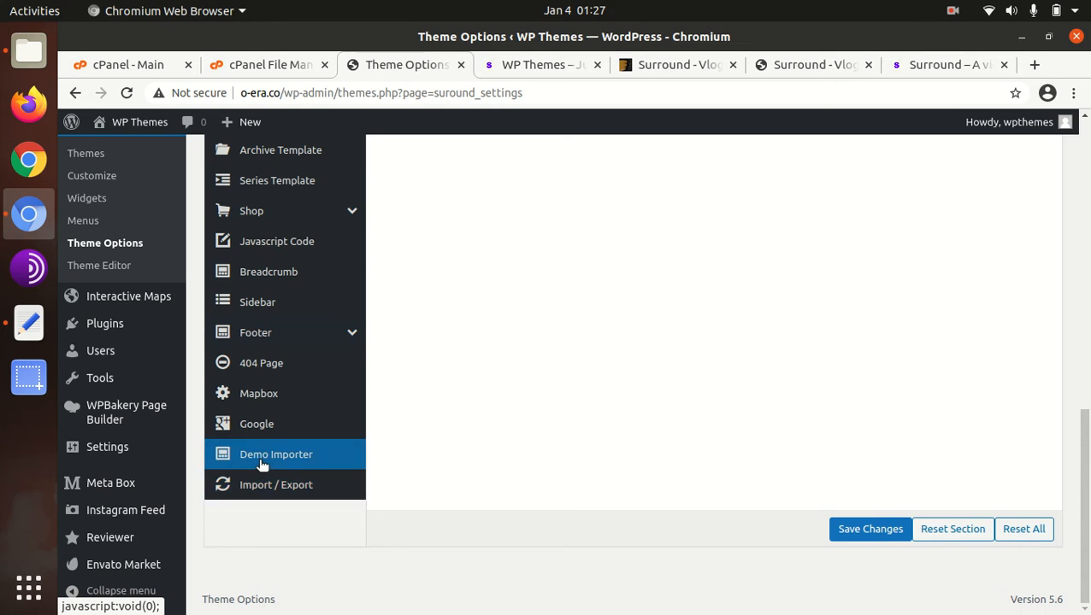
left_click(263, 463)
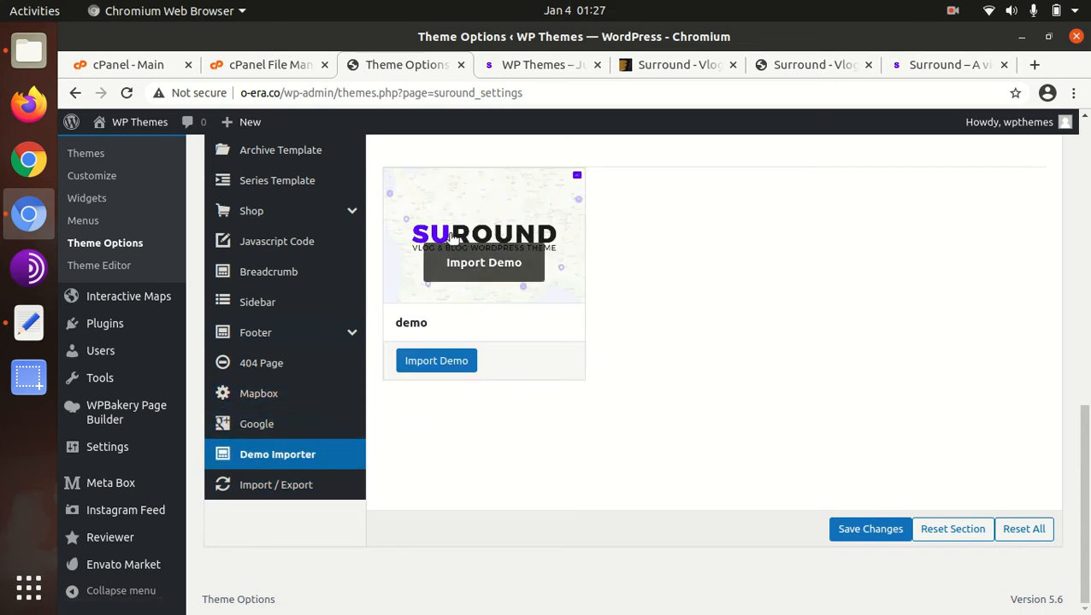
- Import the Suround theme's "demo" content and confirm the import
scroll(602, 326, "up", 1)
scroll(547, 341, "up", 2)
scroll(479, 380, "down", 2)
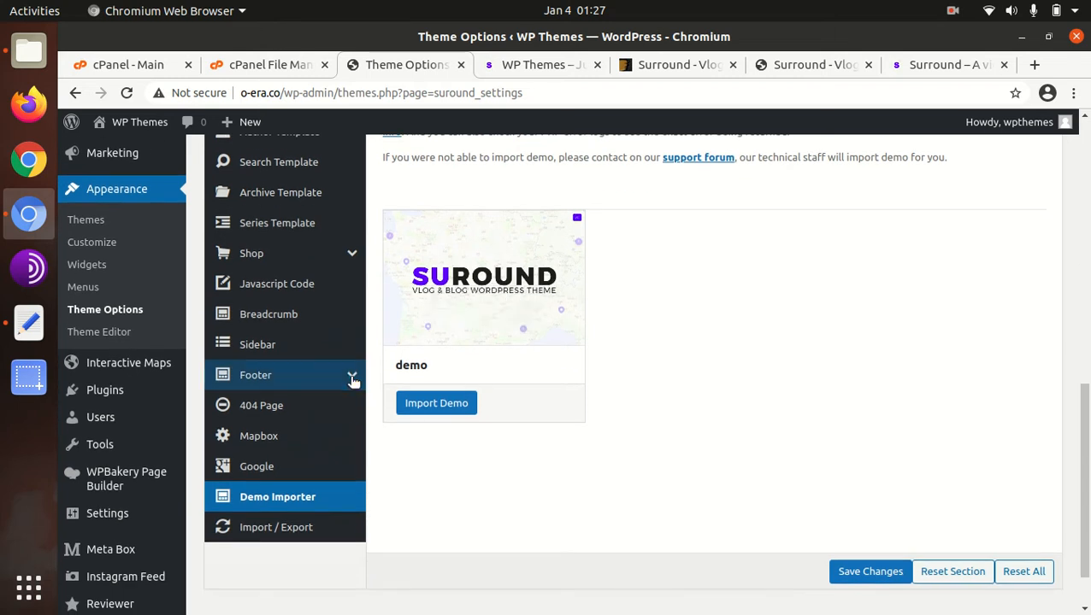
left_click(428, 409)
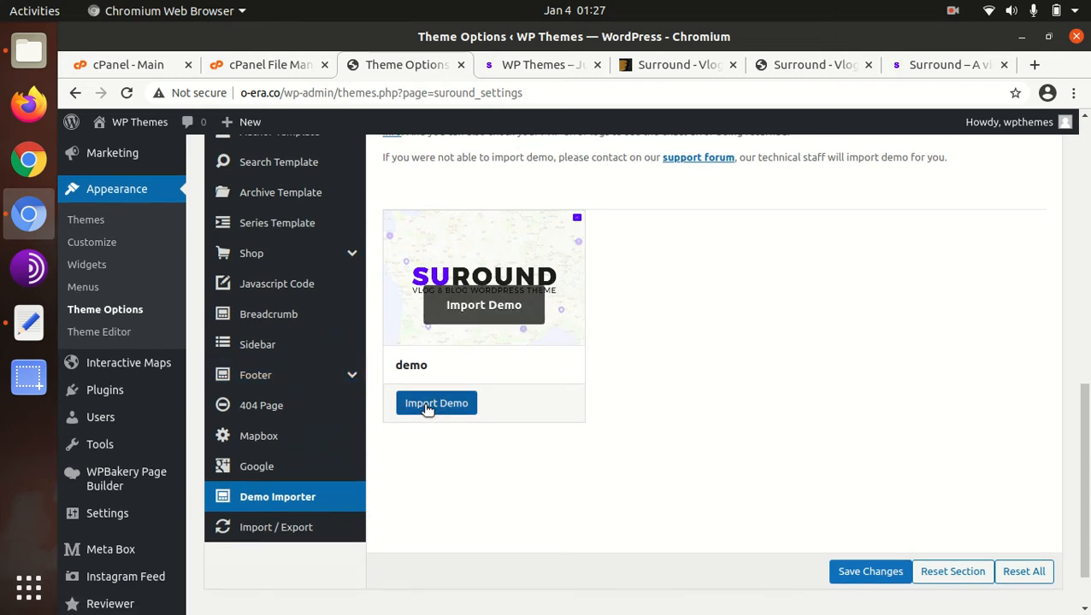
left_click(708, 189)
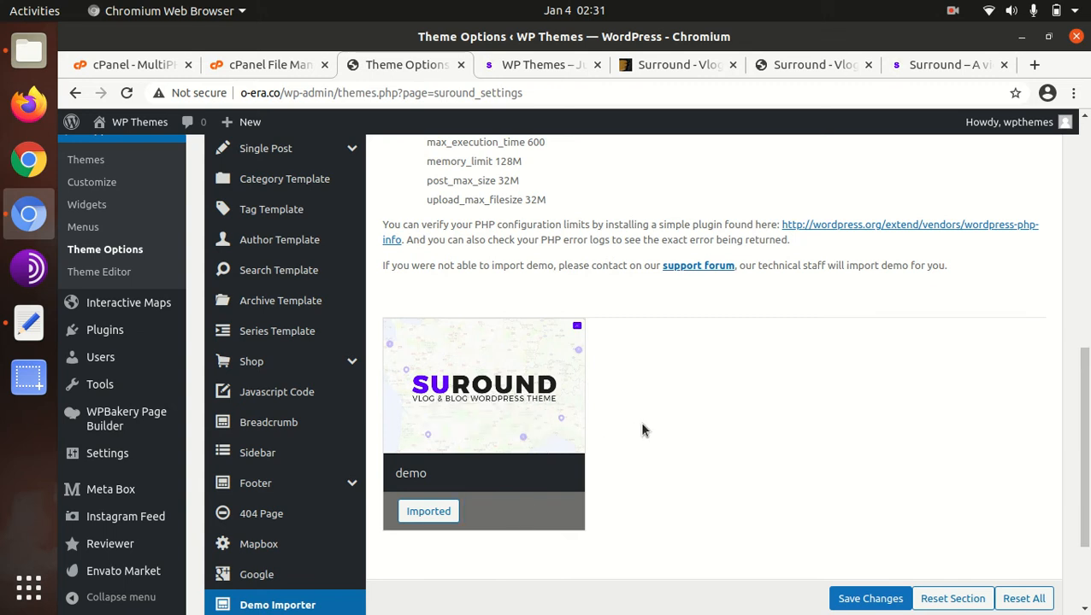
- Review the Demo Importer page and open the site's Media Library in a new tab
mouse_move(500, 432)
scroll(753, 444, "up", 4)
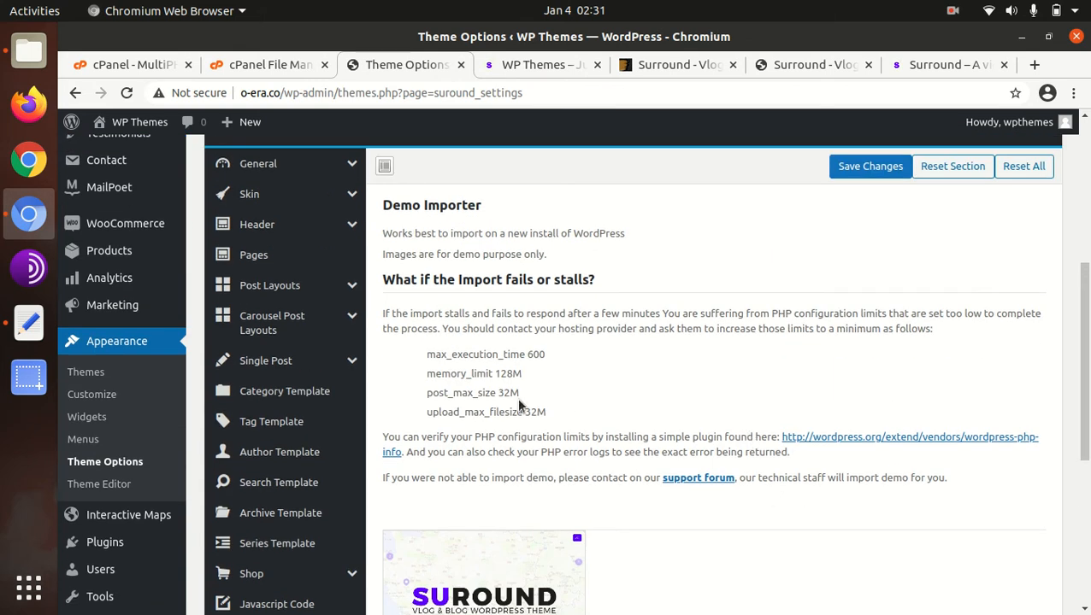
scroll(663, 398, "down", 3)
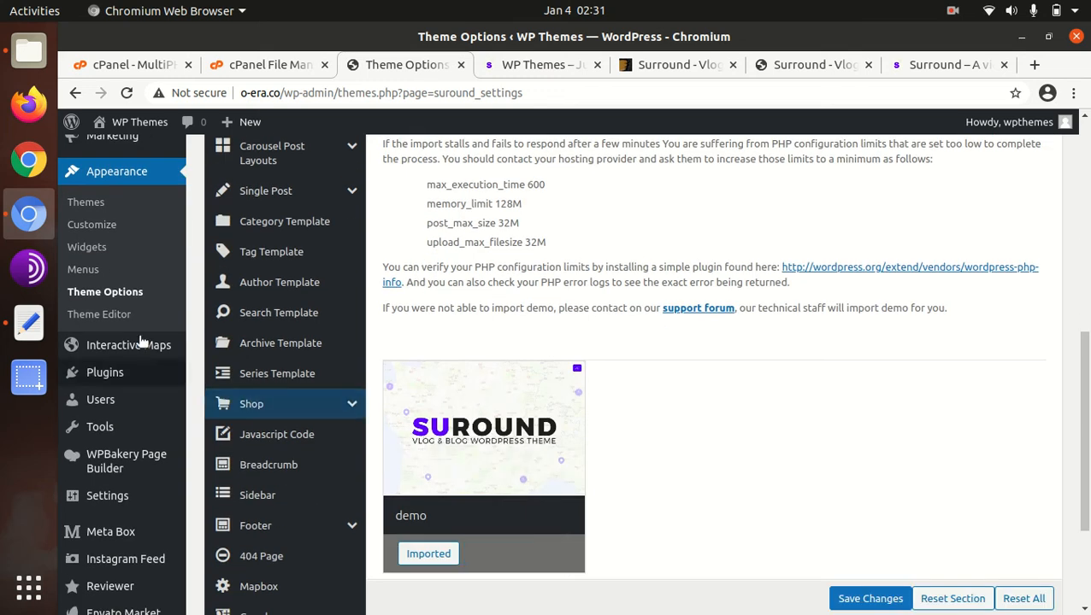
scroll(134, 321, "up", 2)
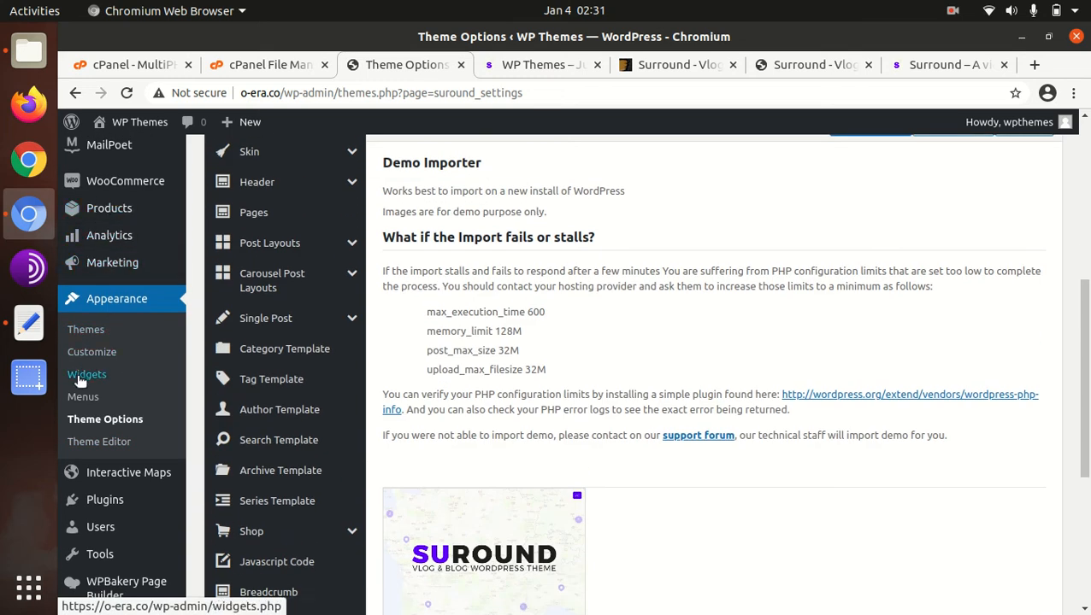
scroll(89, 359, "up", 1)
scroll(98, 238, "up", 4)
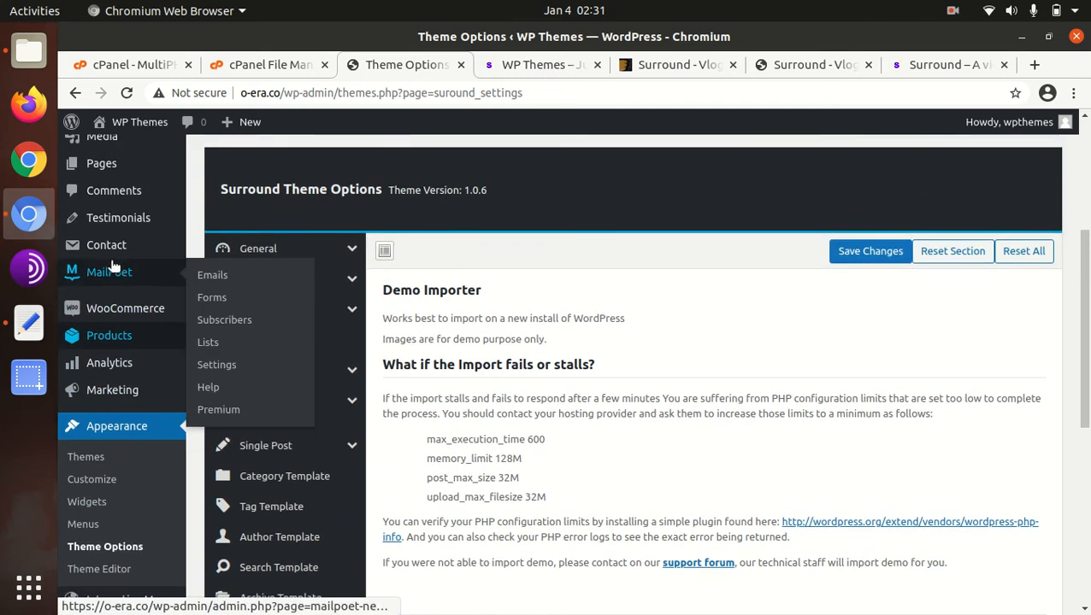
scroll(96, 234, "up", 1)
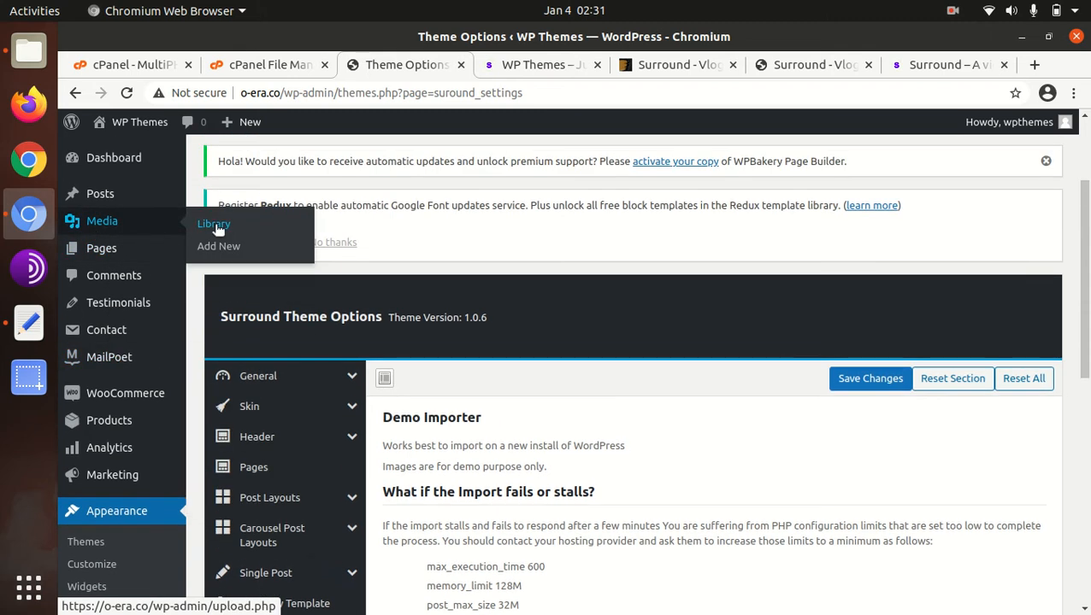
middle_click(214, 225)
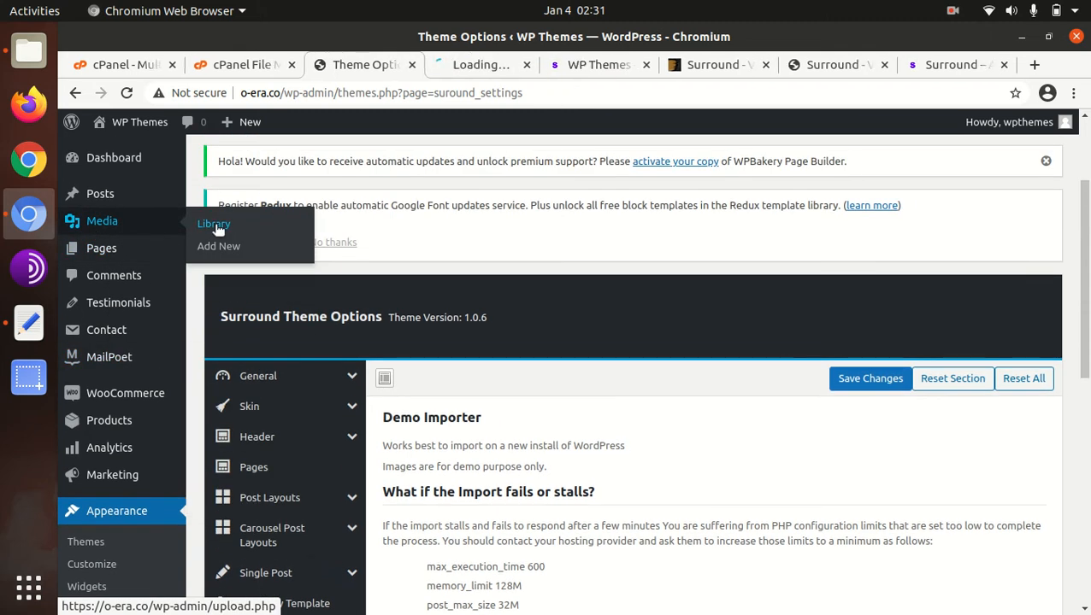
left_click(496, 65)
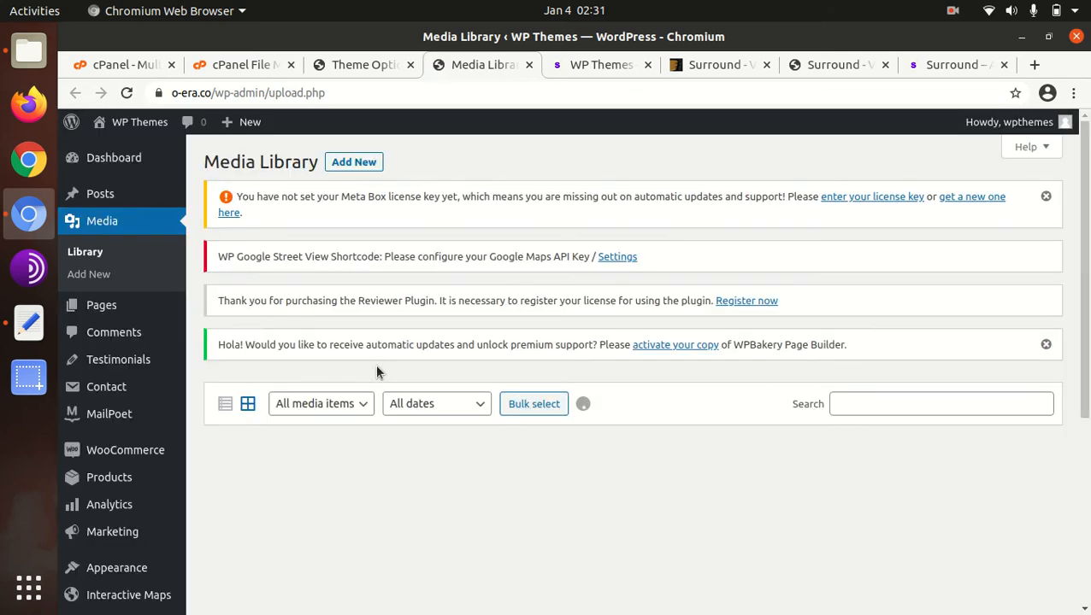
- Examine the demo images in the Media Library from the first row to the last
scroll(376, 370, "down", 3)
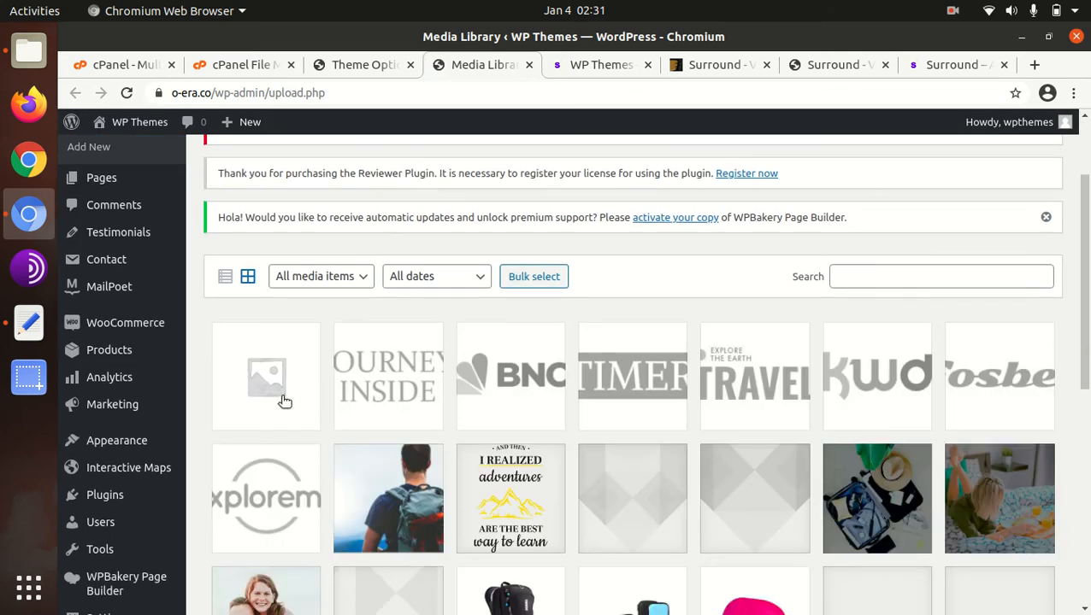
scroll(436, 391, "down", 3)
scroll(436, 392, "down", 5)
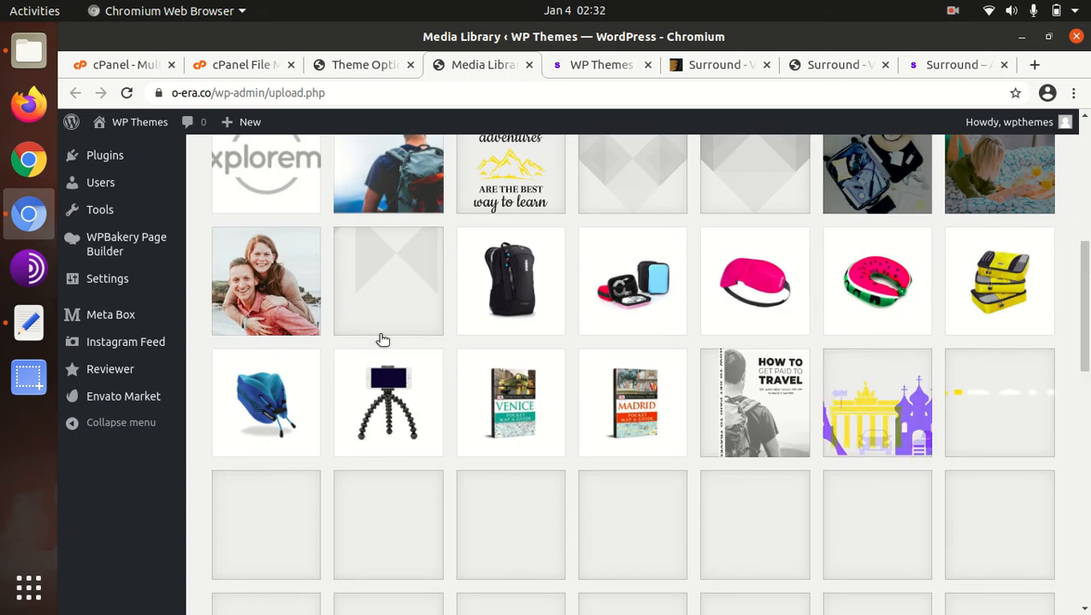
scroll(381, 346, "down", 4)
scroll(382, 341, "up", 3)
scroll(382, 340, "down", 6)
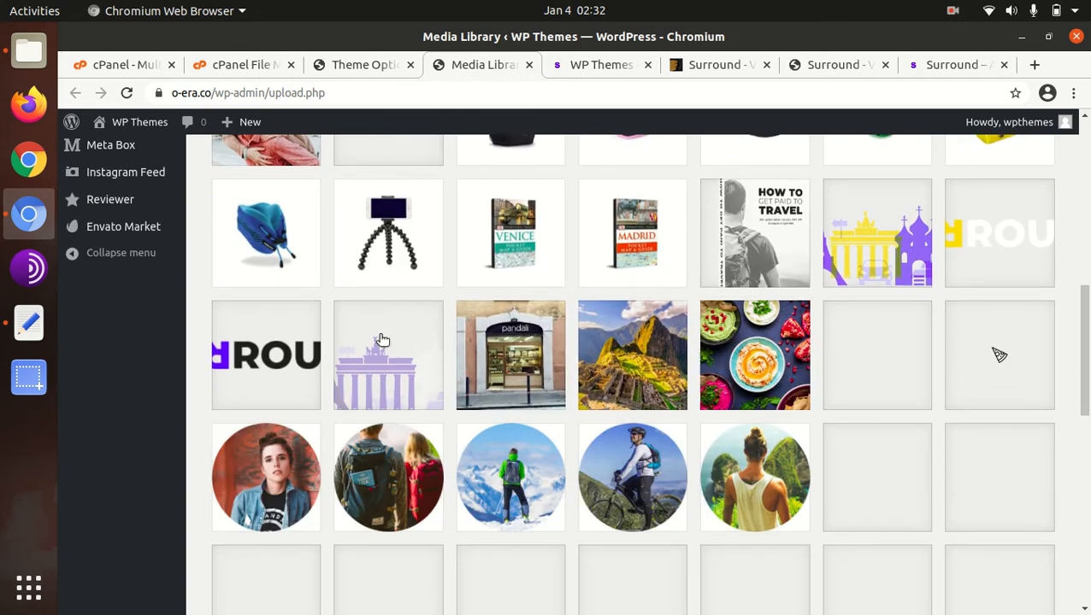
scroll(700, 314, "down", 4)
scroll(359, 359, "down", 3)
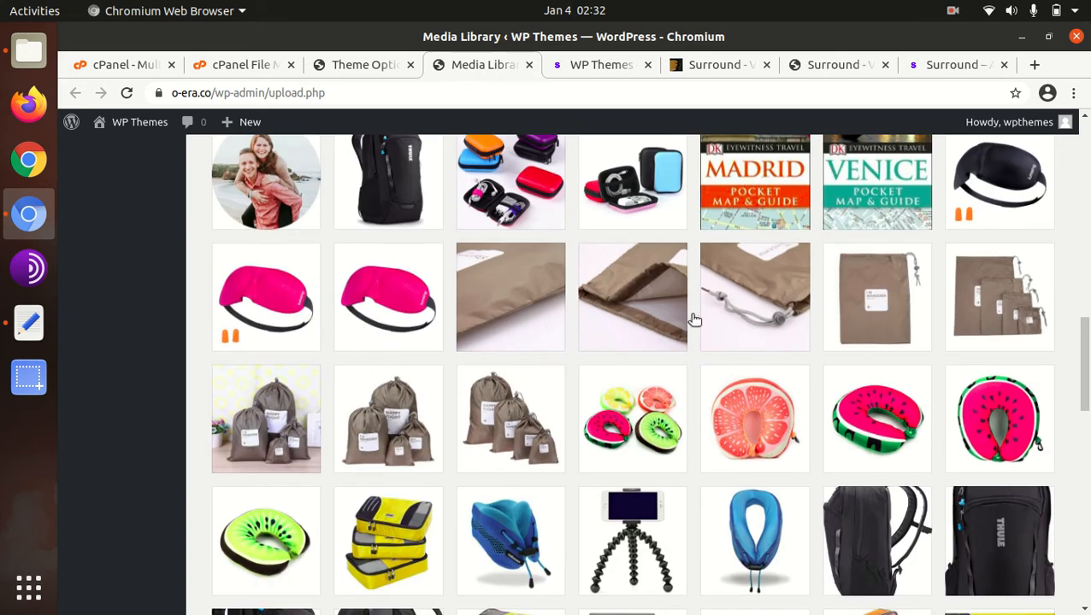
scroll(601, 315, "down", 3)
scroll(368, 317, "down", 3)
scroll(530, 320, "down", 8)
scroll(623, 323, "down", 4)
scroll(588, 304, "down", 7)
scroll(353, 339, "down", 4)
scroll(431, 321, "down", 5)
scroll(976, 300, "down", 4)
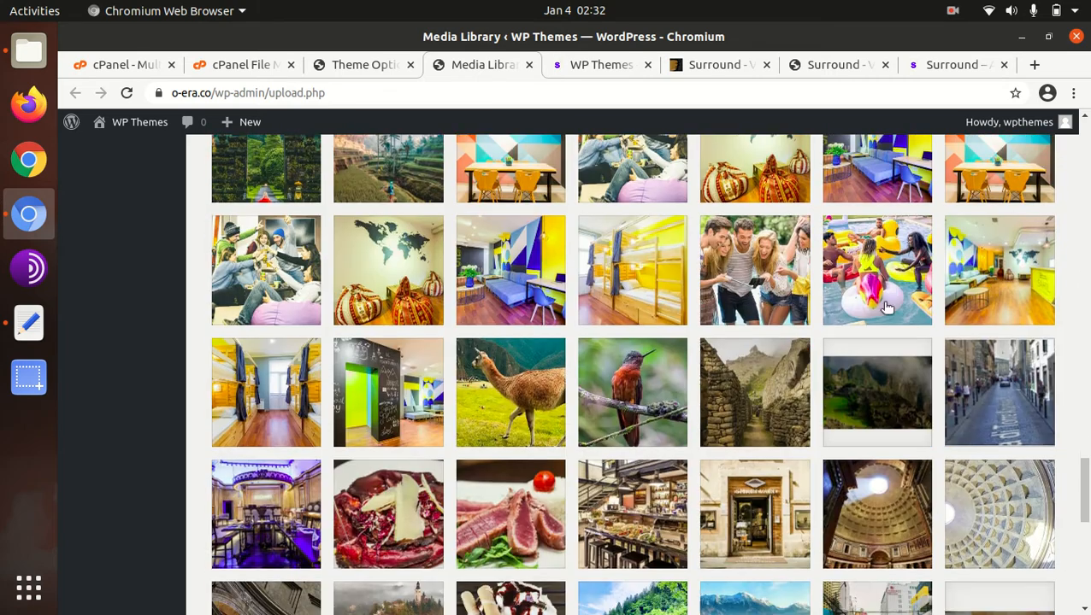
scroll(891, 301, "down", 2)
scroll(892, 301, "down", 2)
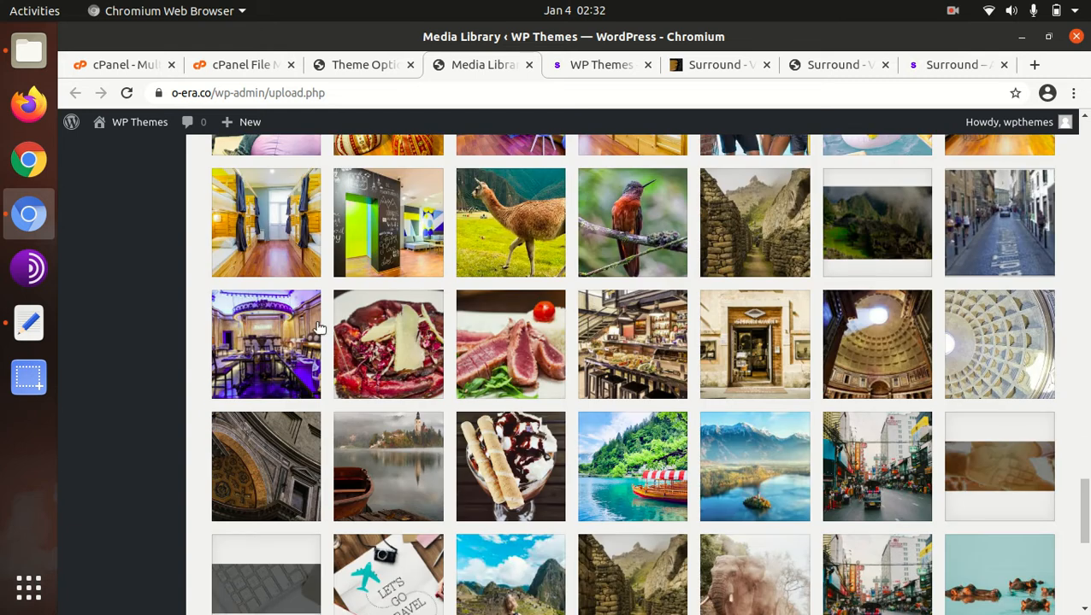
scroll(287, 334, "down", 10)
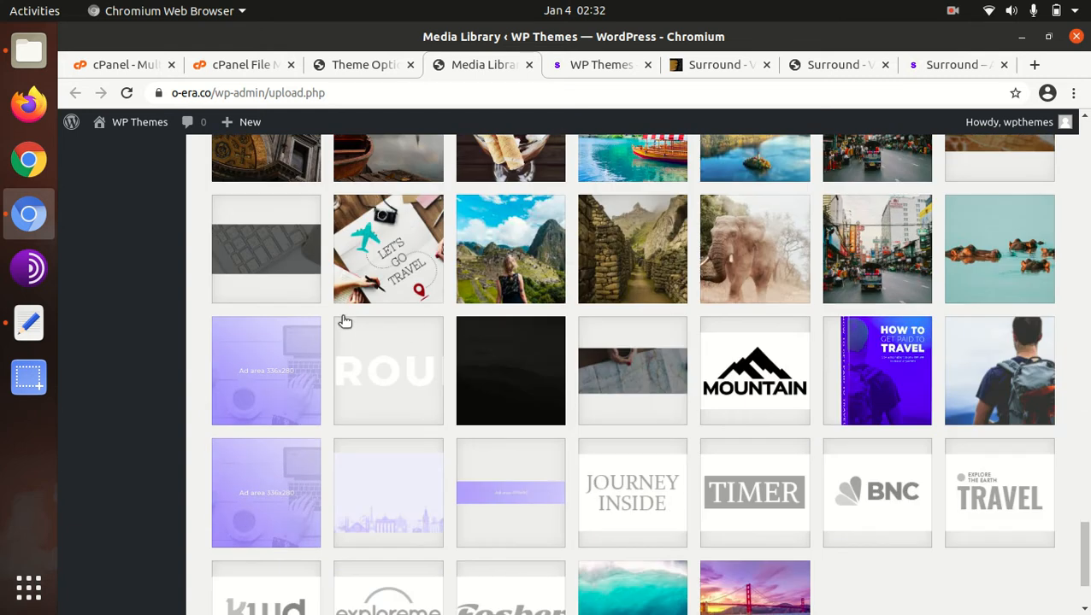
scroll(723, 292, "up", 15)
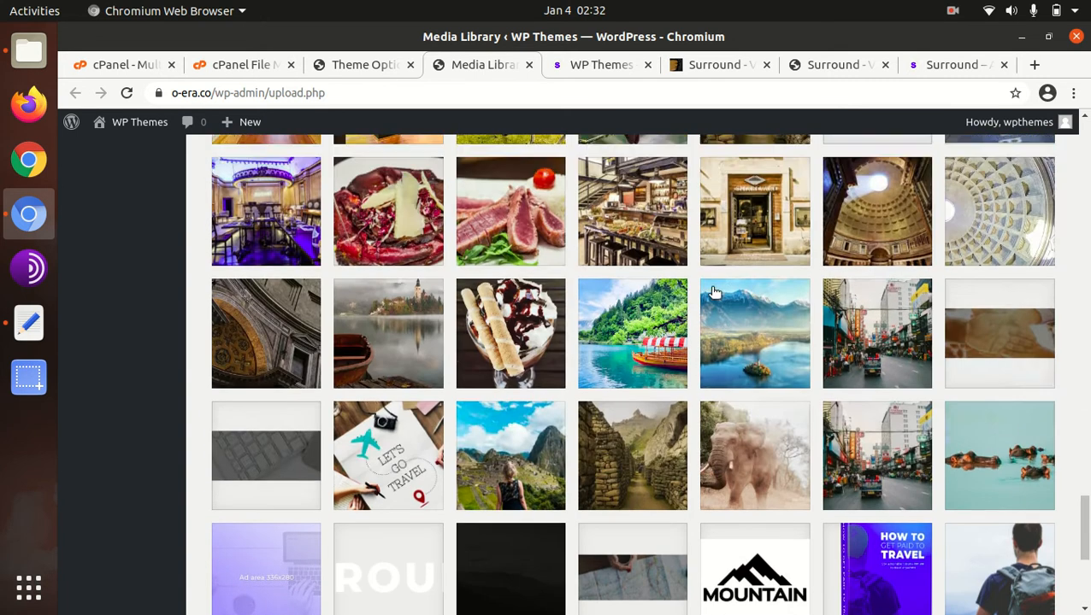
scroll(715, 293, "up", 20)
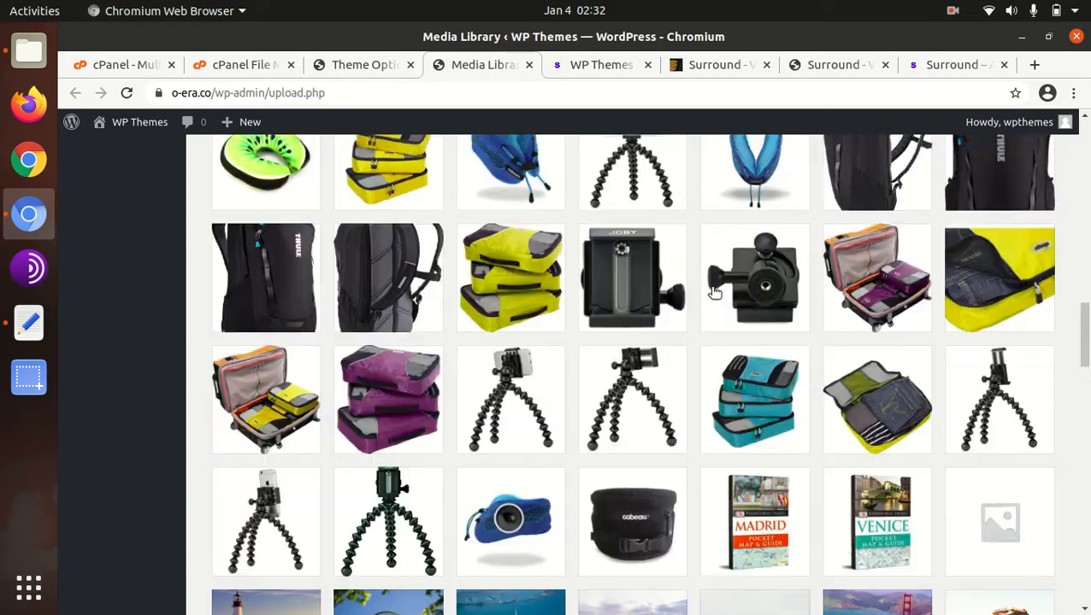
scroll(714, 293, "up", 20)
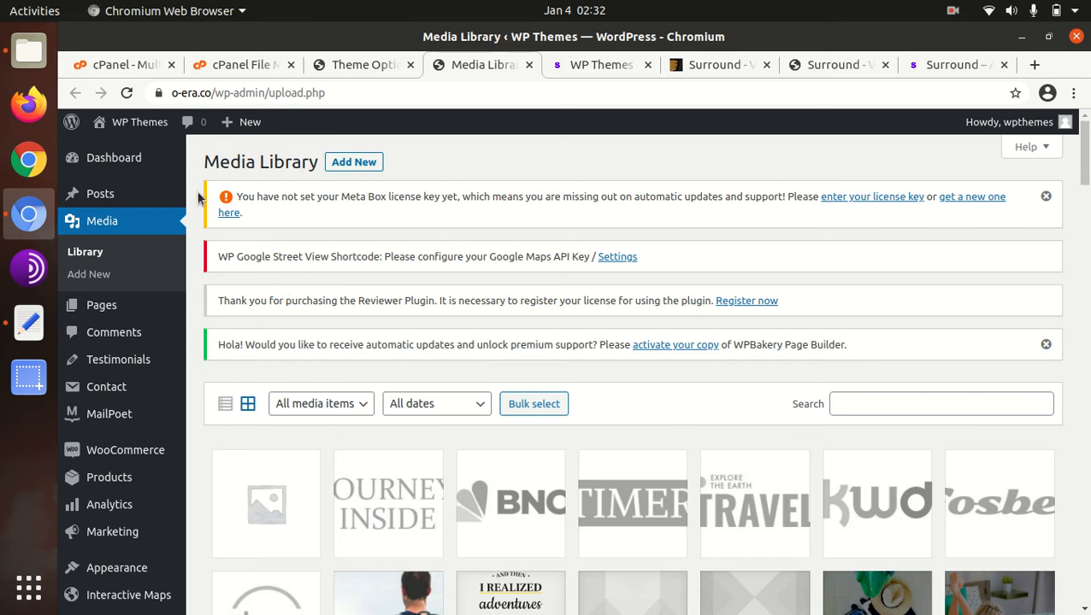
- Reload the site's home page and review its imported demo sections, from the map down to the travel guides
left_click(578, 66)
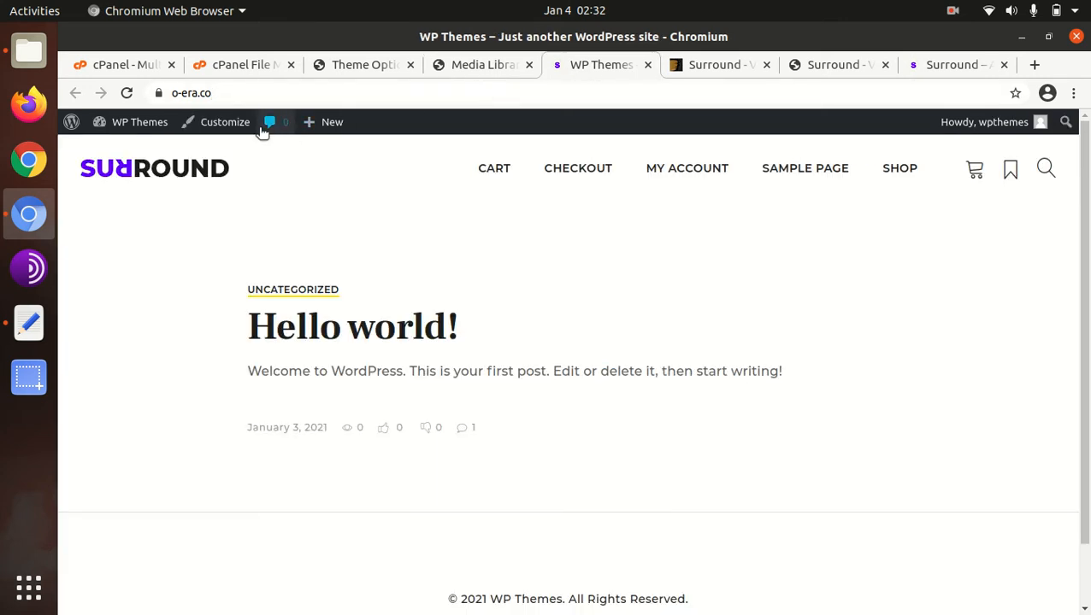
left_click(127, 93)
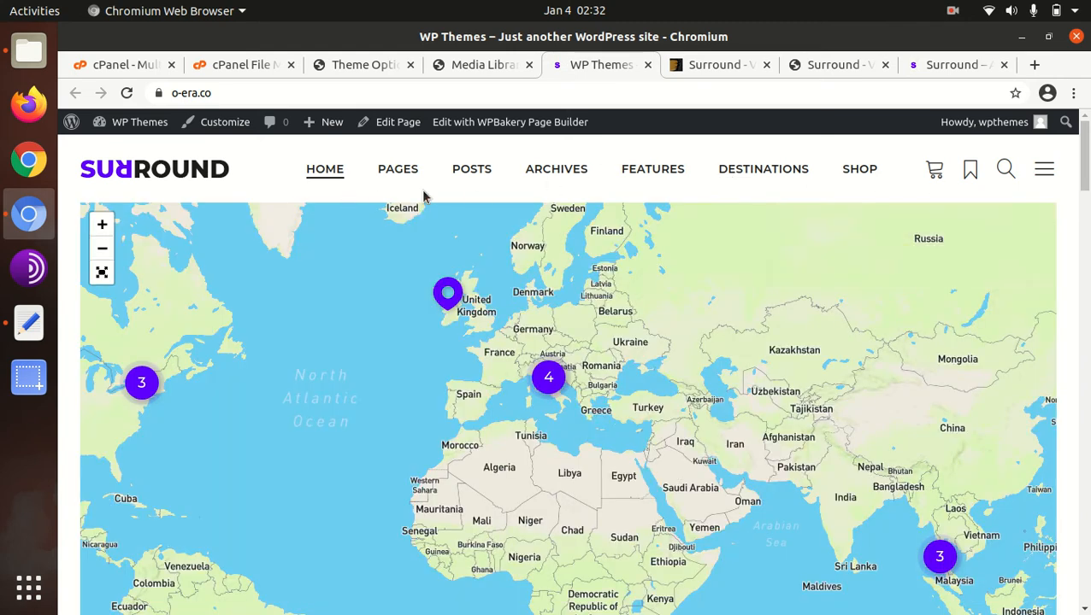
scroll(662, 226, "down", 5)
scroll(524, 264, "down", 7)
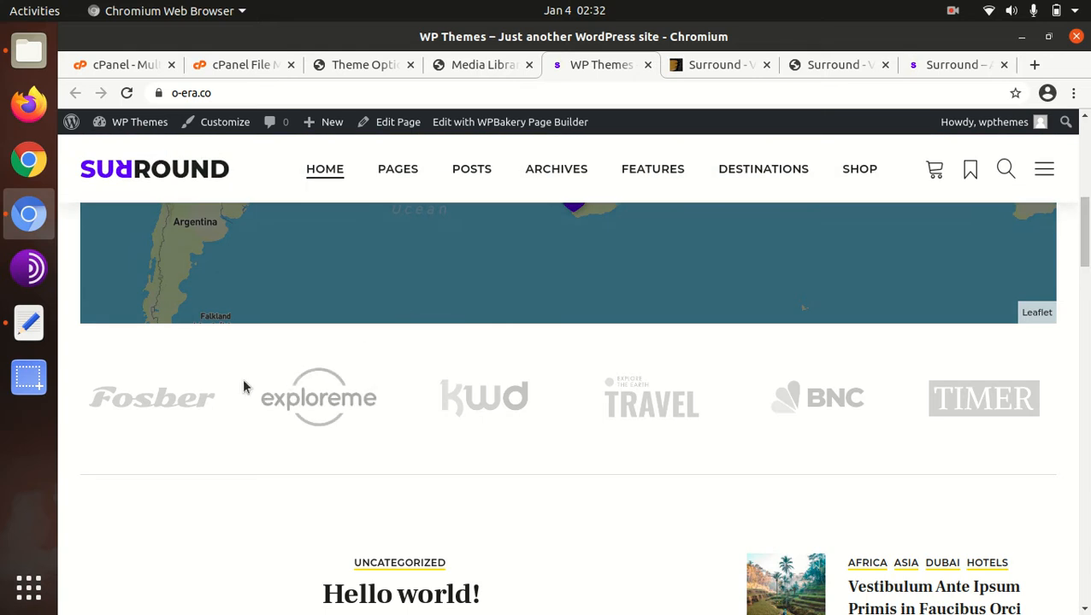
scroll(371, 385, "down", 10)
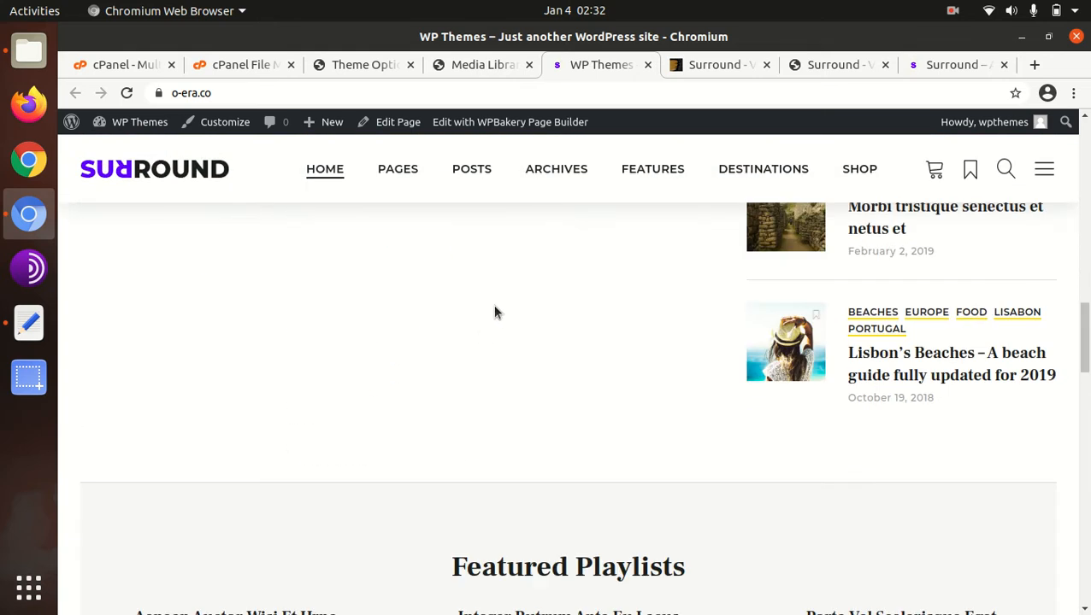
scroll(494, 312, "down", 6)
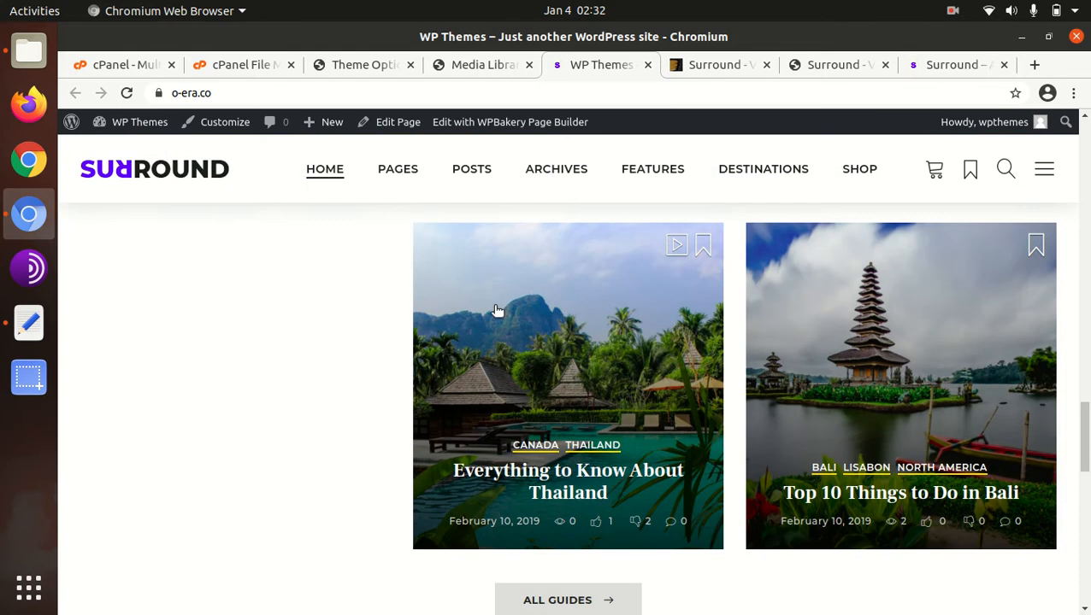
scroll(316, 345, "up", 3)
scroll(317, 345, "up", 10)
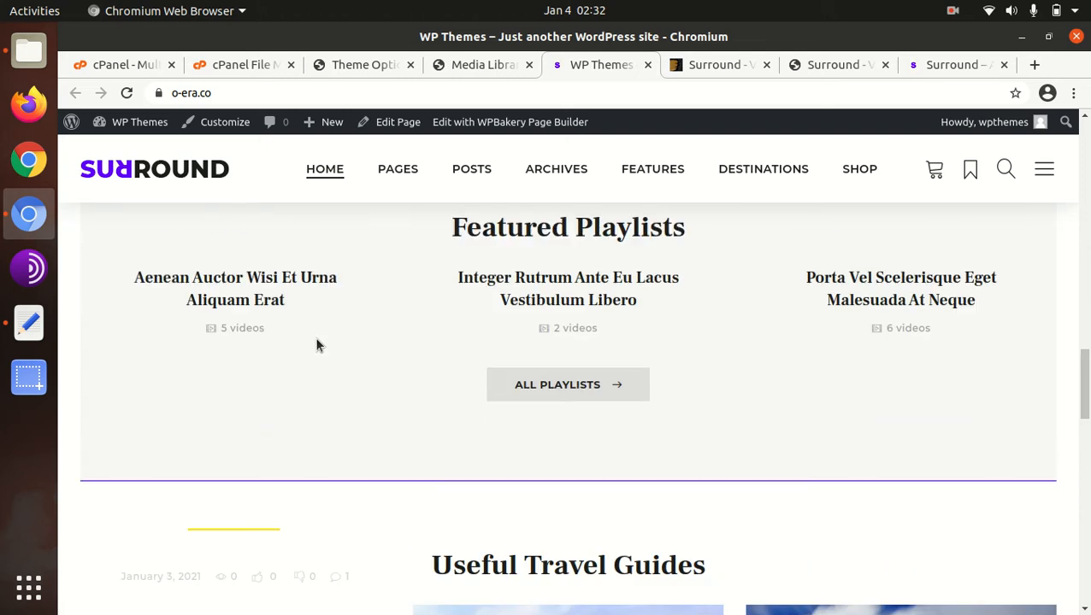
scroll(693, 323, "up", 3)
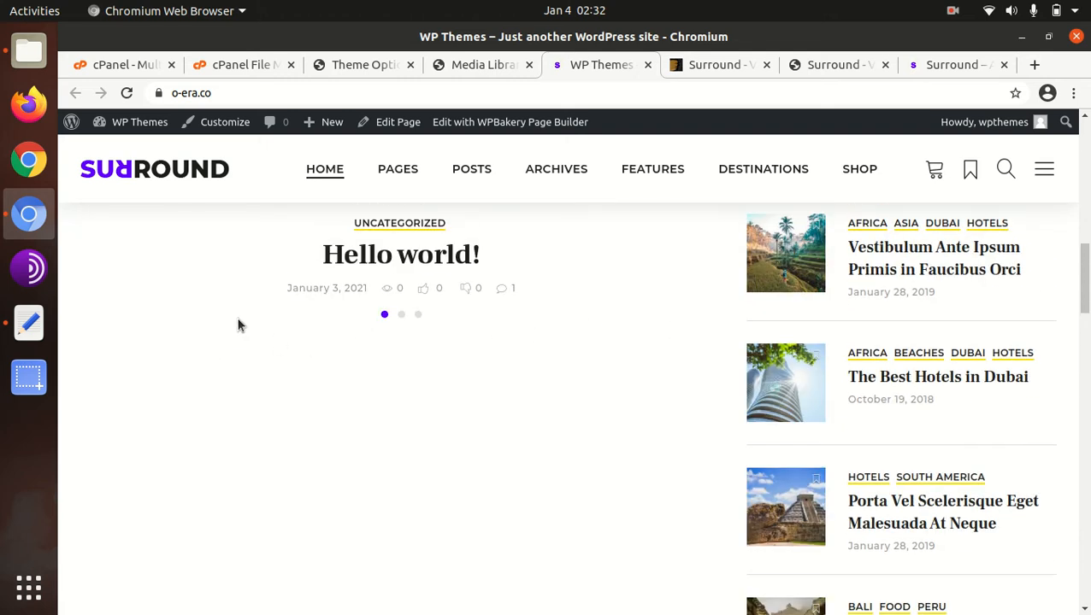
scroll(394, 295, "up", 5)
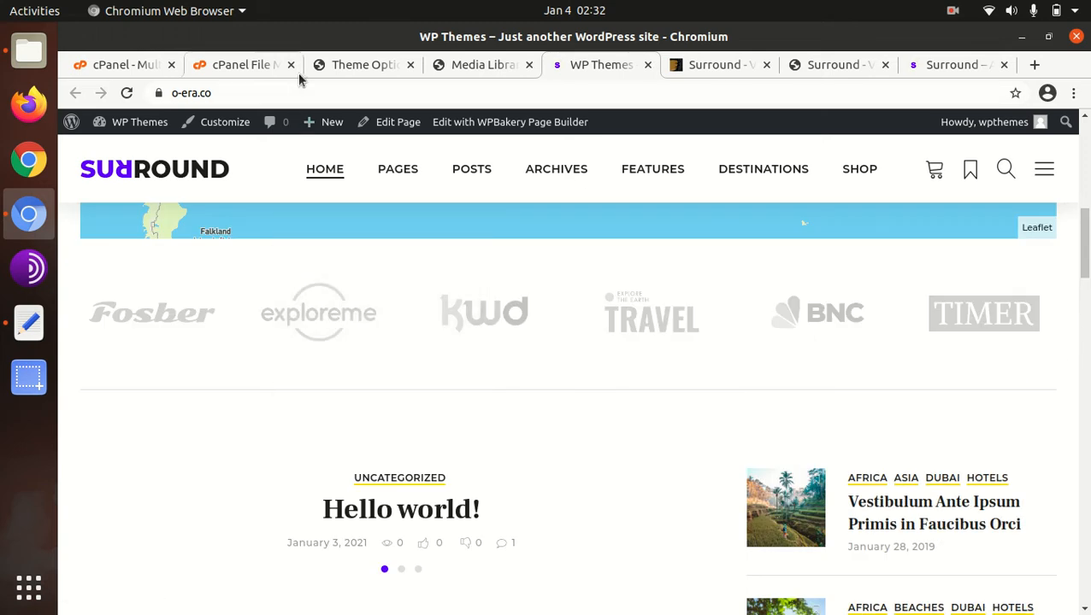
left_click(353, 68)
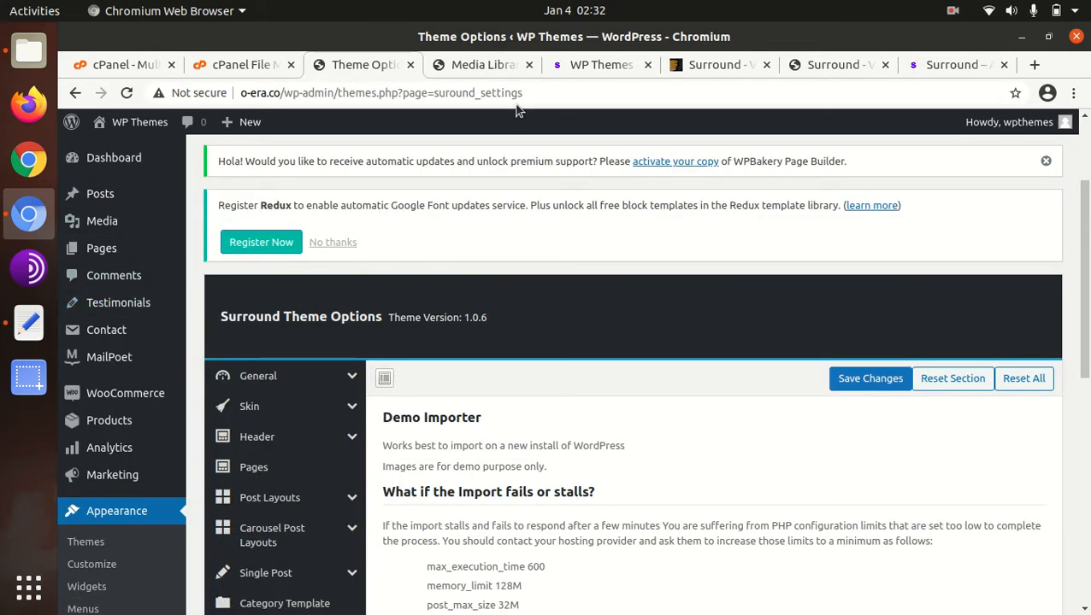
left_click(574, 68)
- Open the site's Explore With Us page and look over its destination tiles down to the footer
scroll(377, 309, "up", 5)
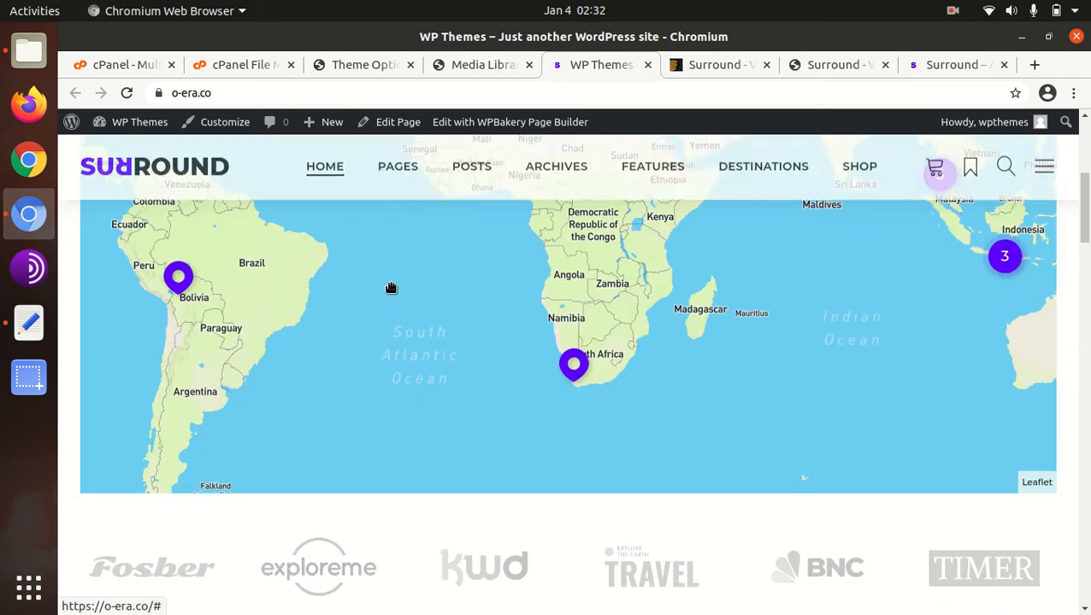
scroll(414, 141, "up", 5)
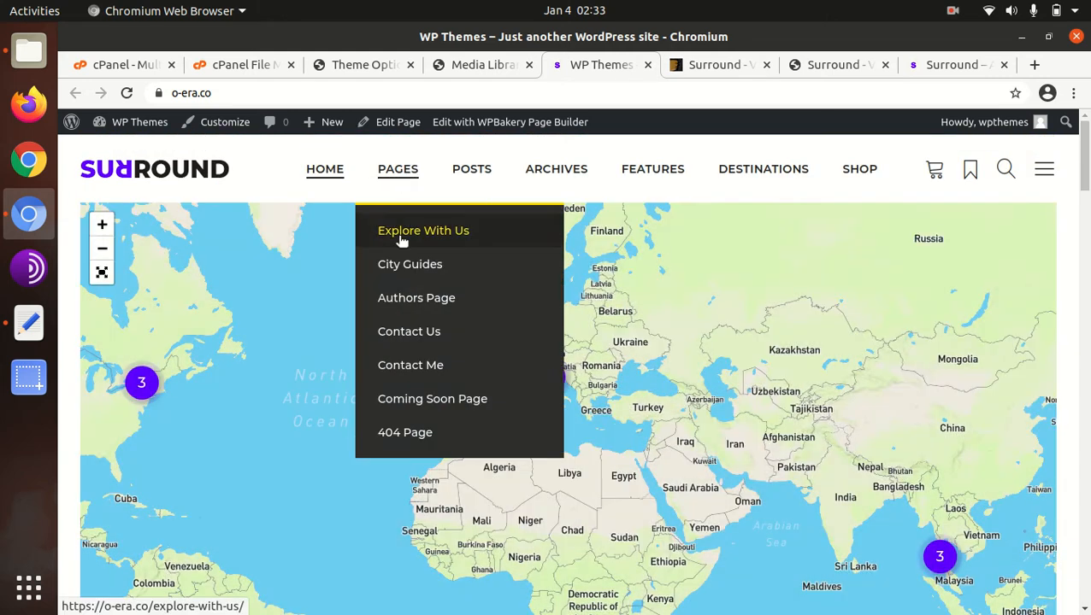
left_click(396, 240)
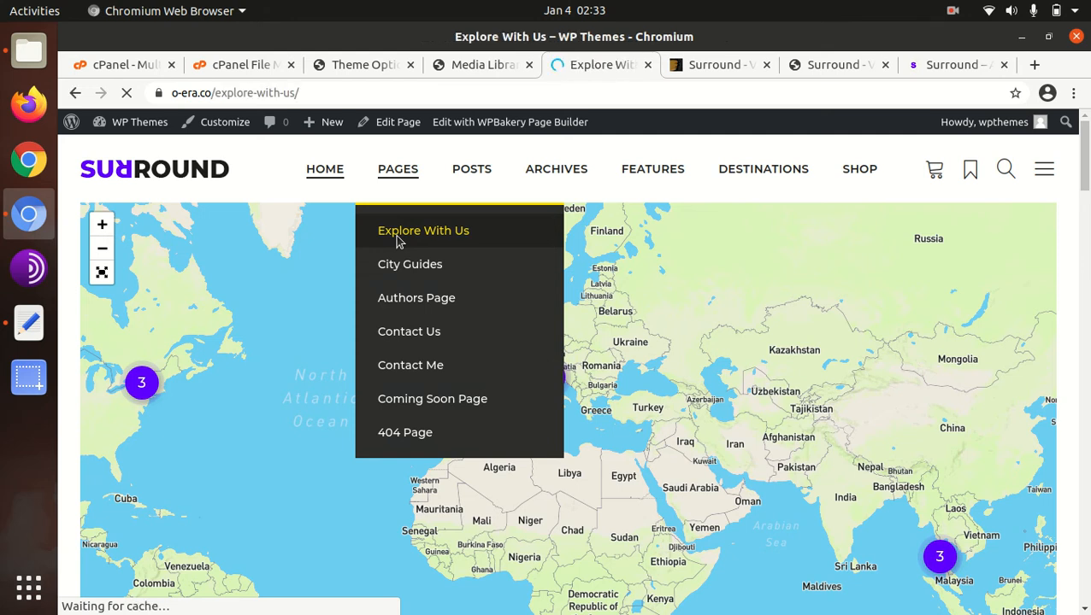
scroll(414, 265, "down", 3)
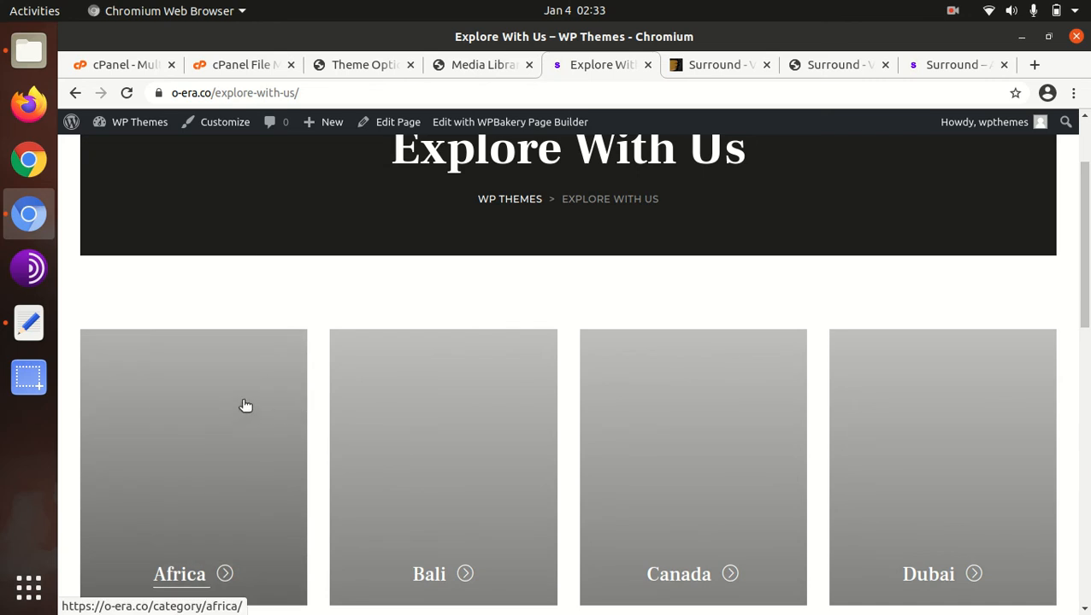
scroll(240, 409, "down", 7)
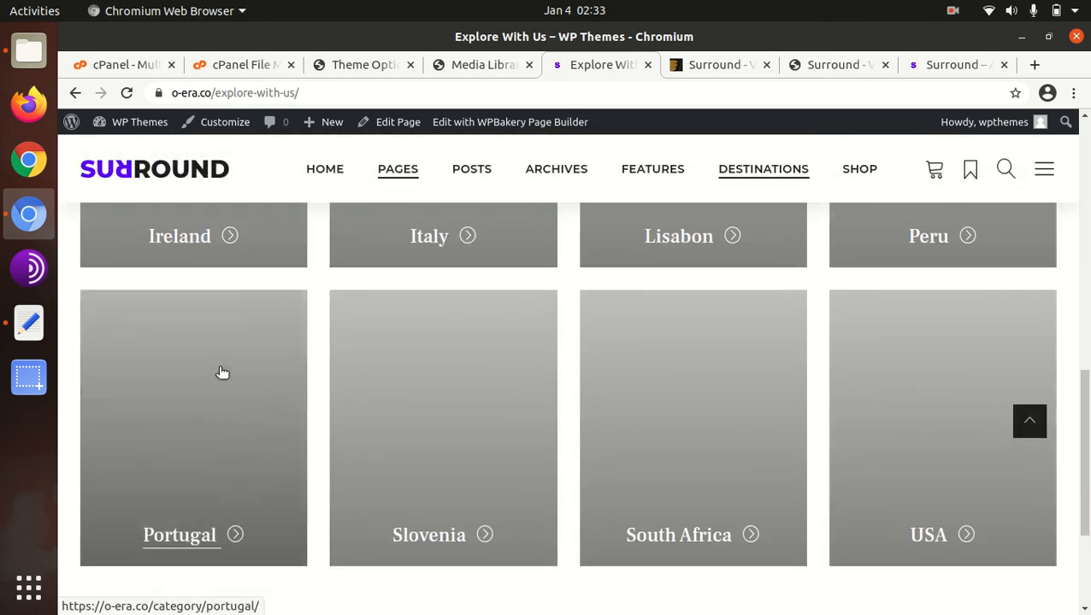
scroll(684, 389, "down", 3)
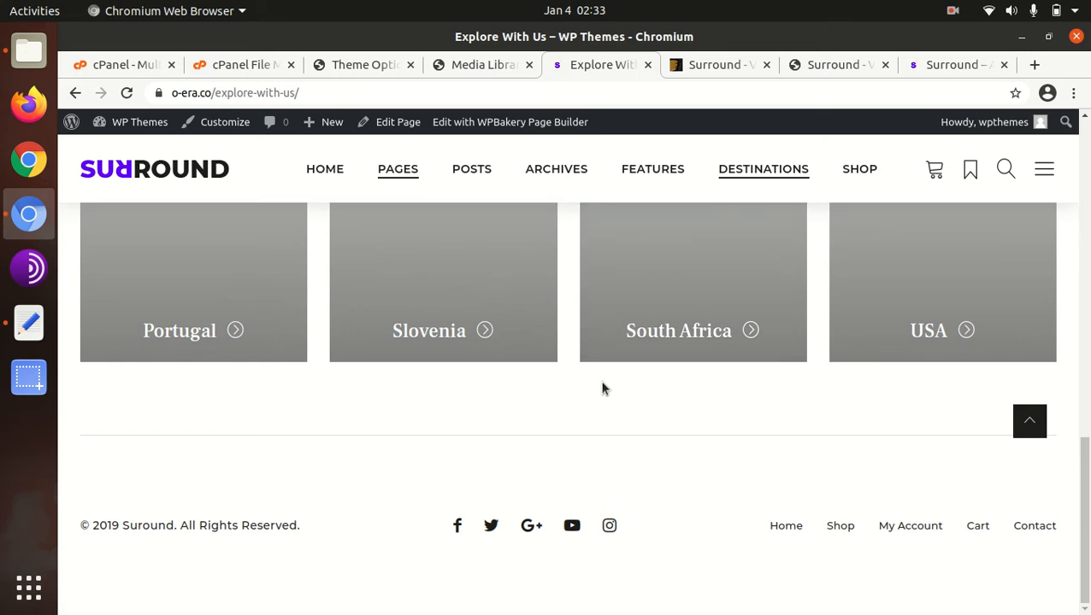
scroll(336, 394, "up", 4)
scroll(242, 383, "up", 5)
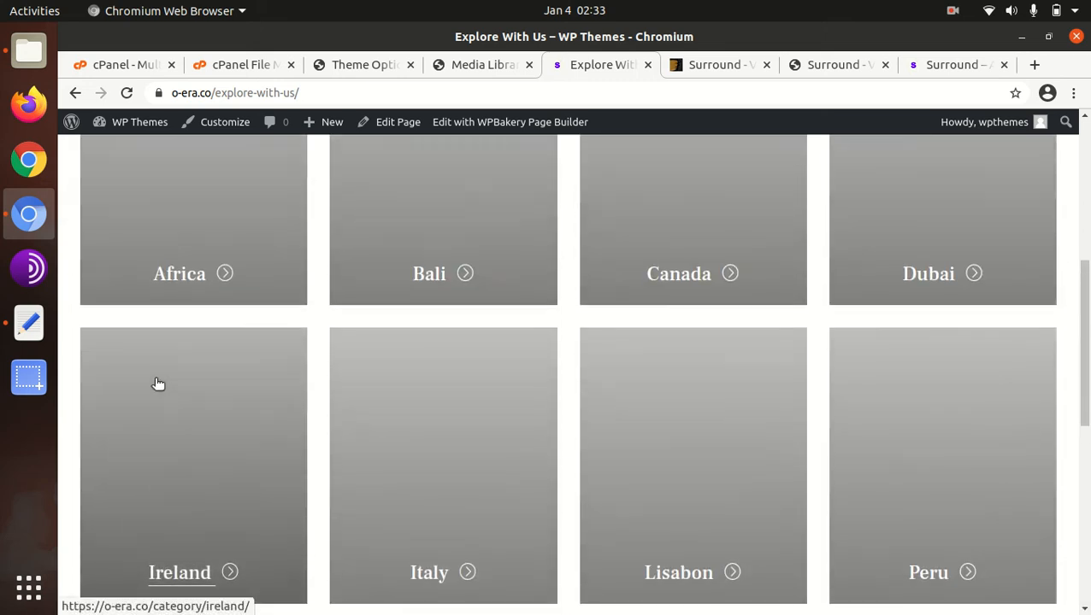
scroll(694, 357, "up", 4)
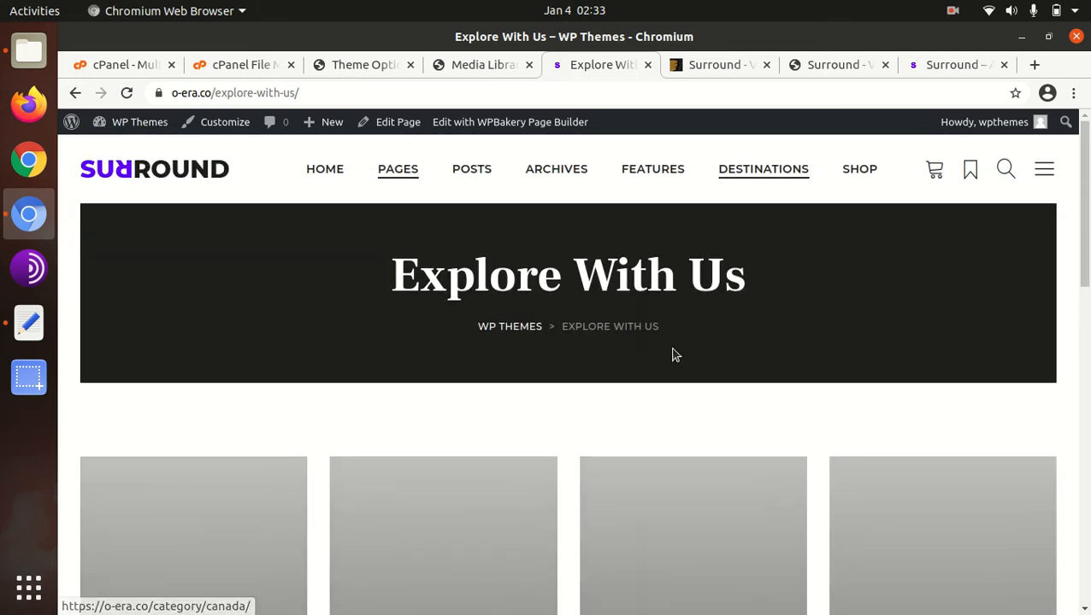
- Open the "Classic With Left Narrow Sidebar" sample post and review its images, text and sidebar
mouse_move(476, 171)
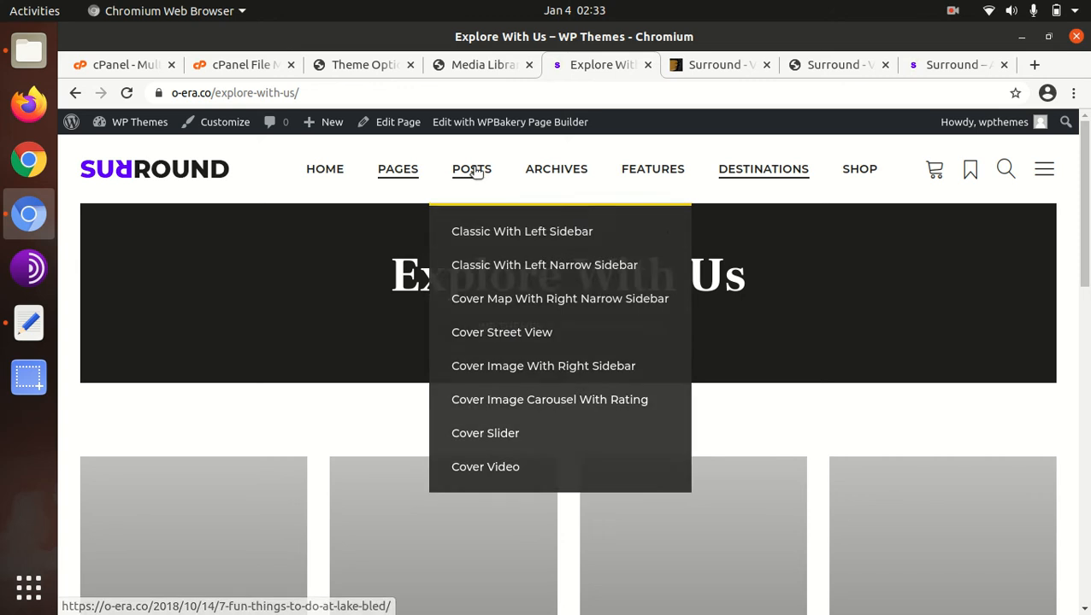
left_click(495, 272)
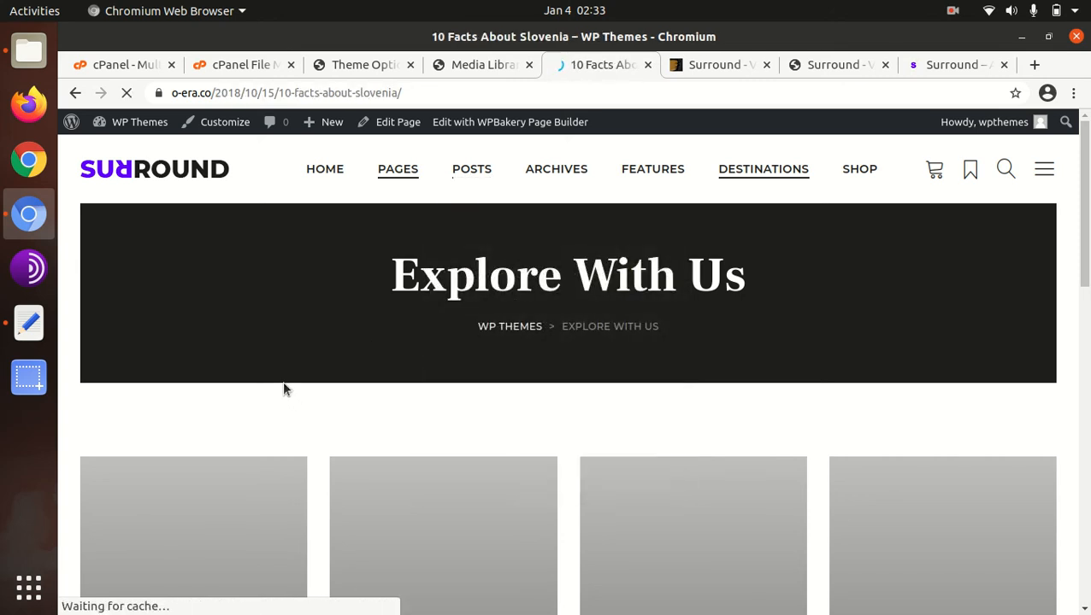
scroll(662, 390, "down", 5)
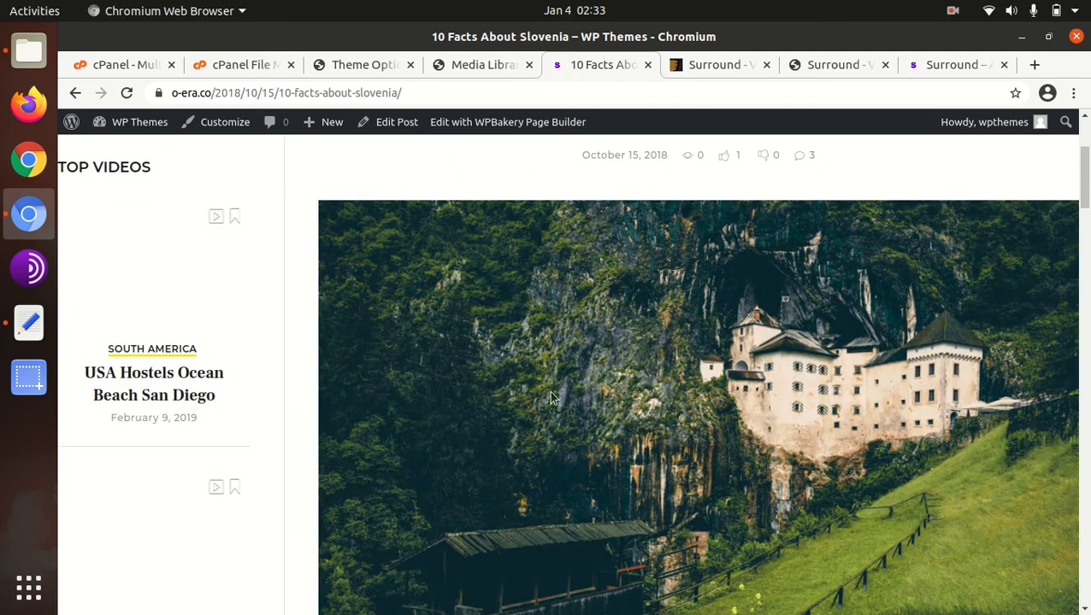
scroll(506, 400, "up", 4)
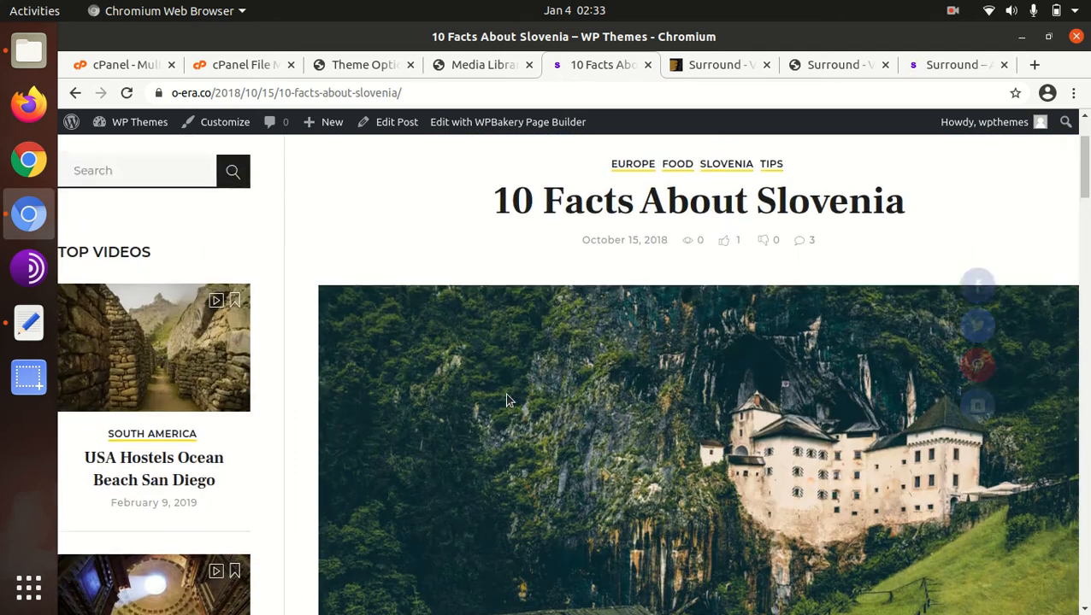
scroll(506, 400, "down", 2)
scroll(506, 400, "up", 3)
scroll(506, 399, "down", 10)
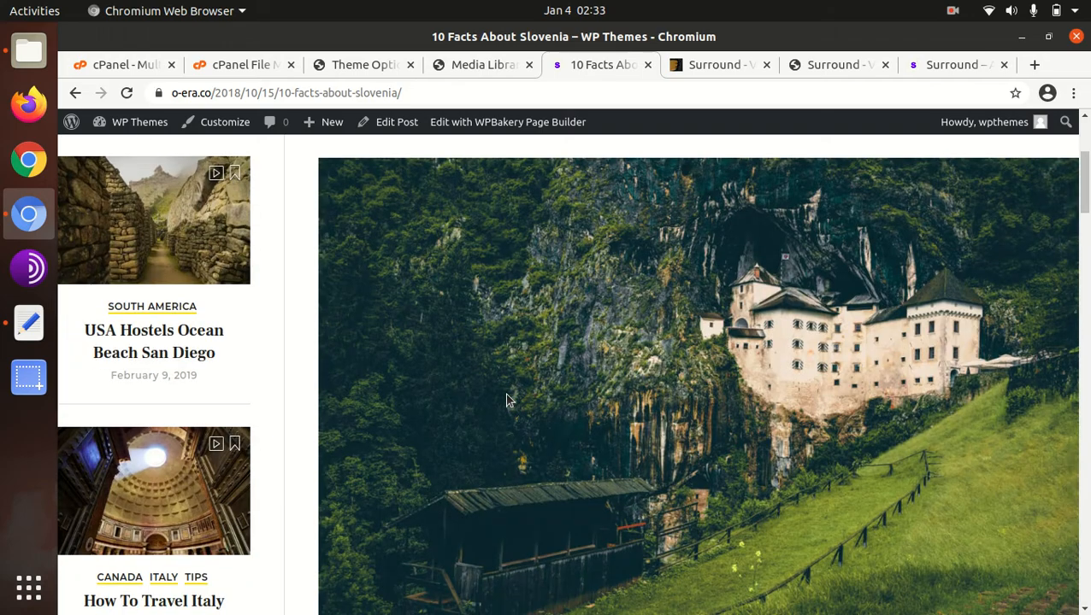
scroll(507, 400, "down", 10)
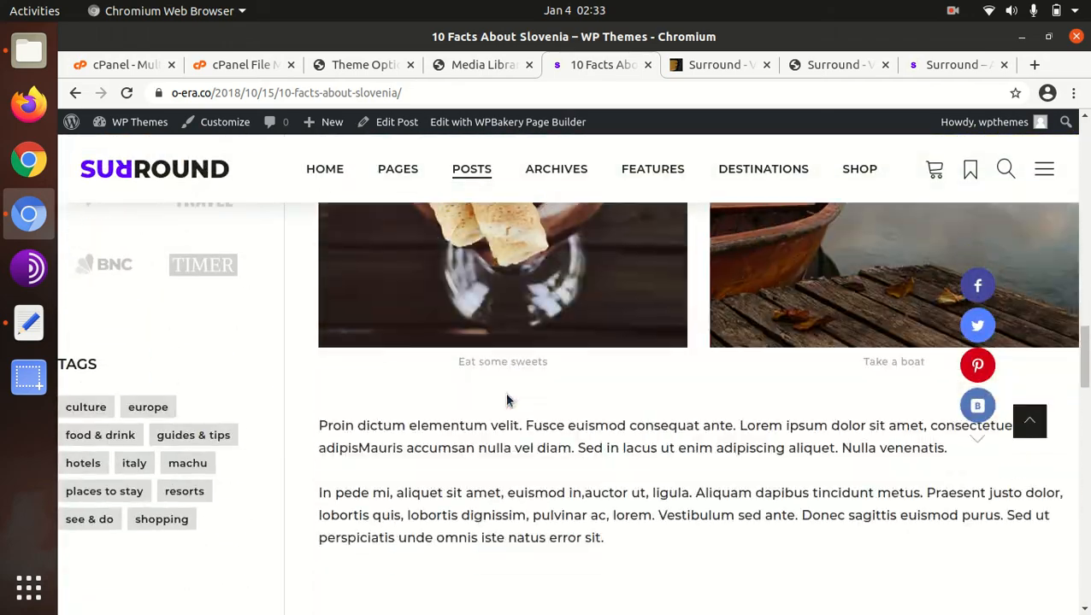
scroll(506, 400, "up", 5)
- Open the site's Authors Page and look over its content
mouse_move(536, 185)
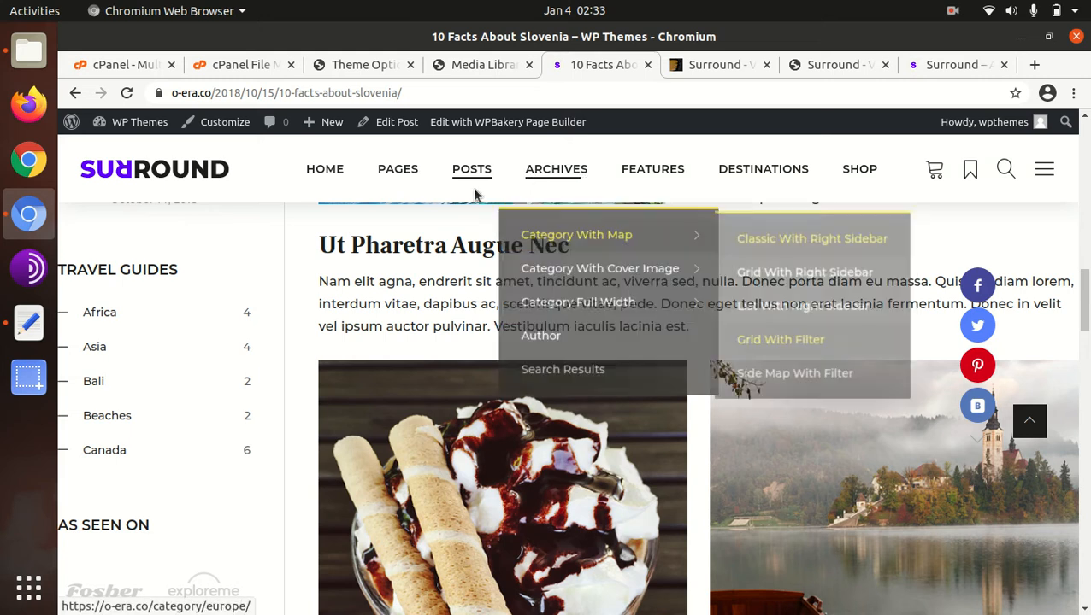
mouse_move(396, 169)
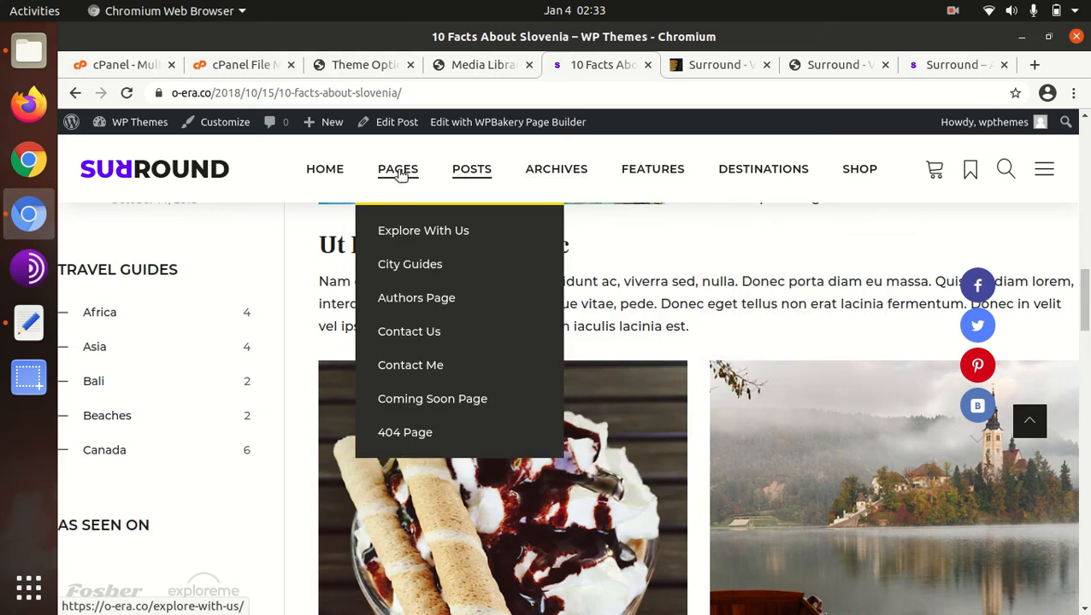
left_click(396, 304)
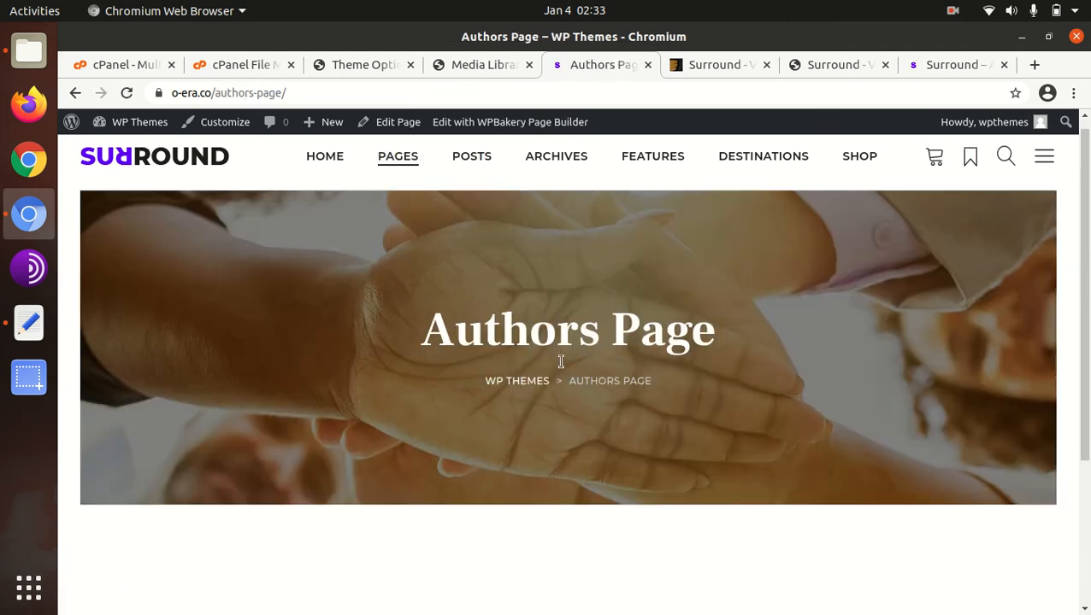
scroll(560, 360, "down", 3)
scroll(565, 345, "up", 3)
- Open the shop's Front Page and look over its content
mouse_move(869, 178)
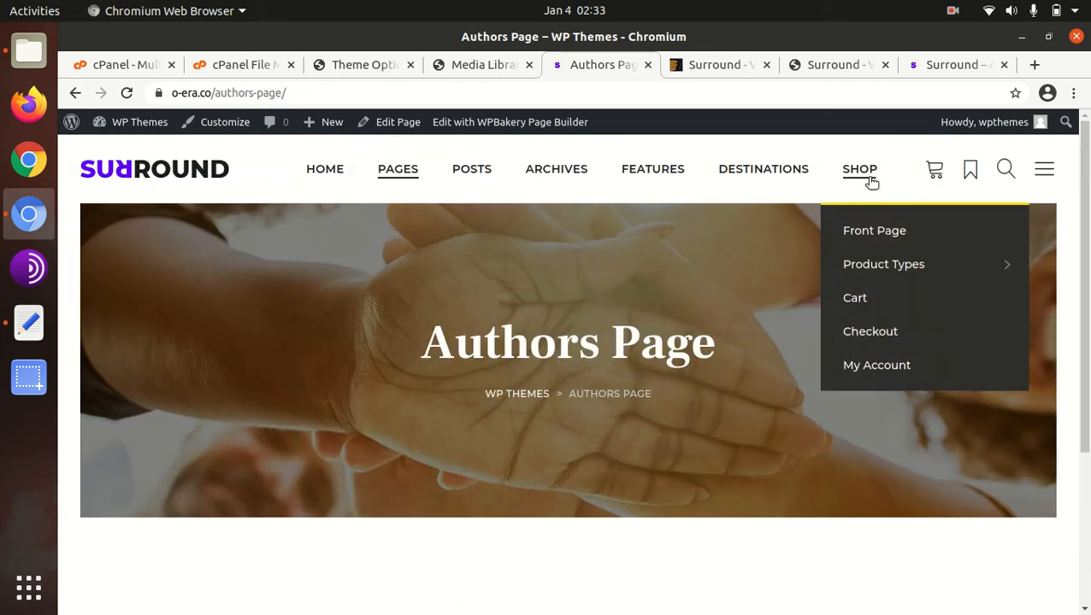
left_click(858, 235)
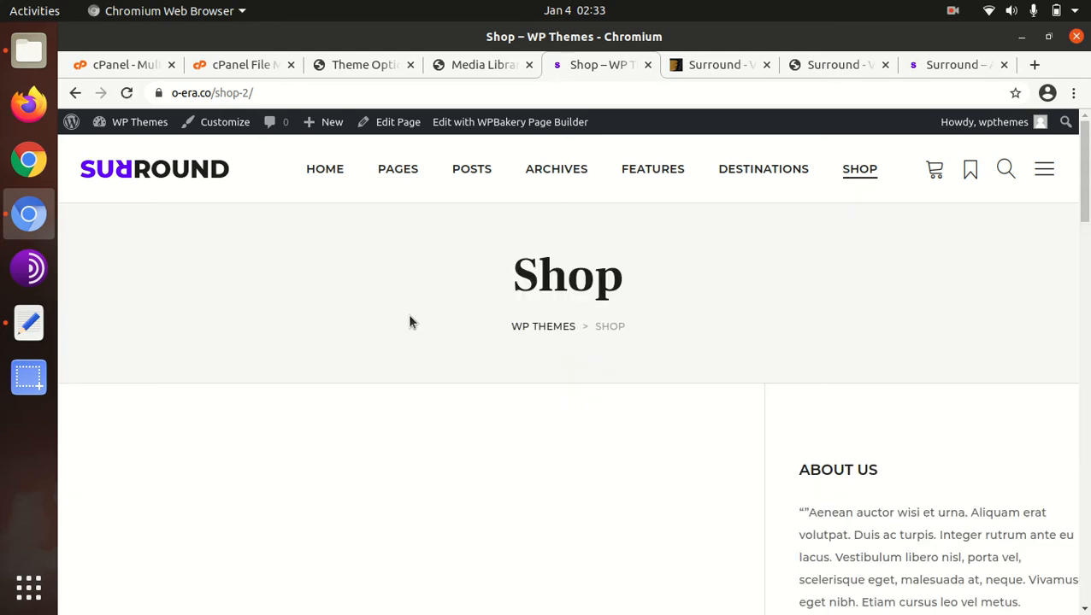
scroll(477, 326, "down", 5)
scroll(477, 326, "up", 3)
scroll(477, 326, "up", 3)
- Open the "Product — Simple" sample product and review its details page
mouse_move(847, 170)
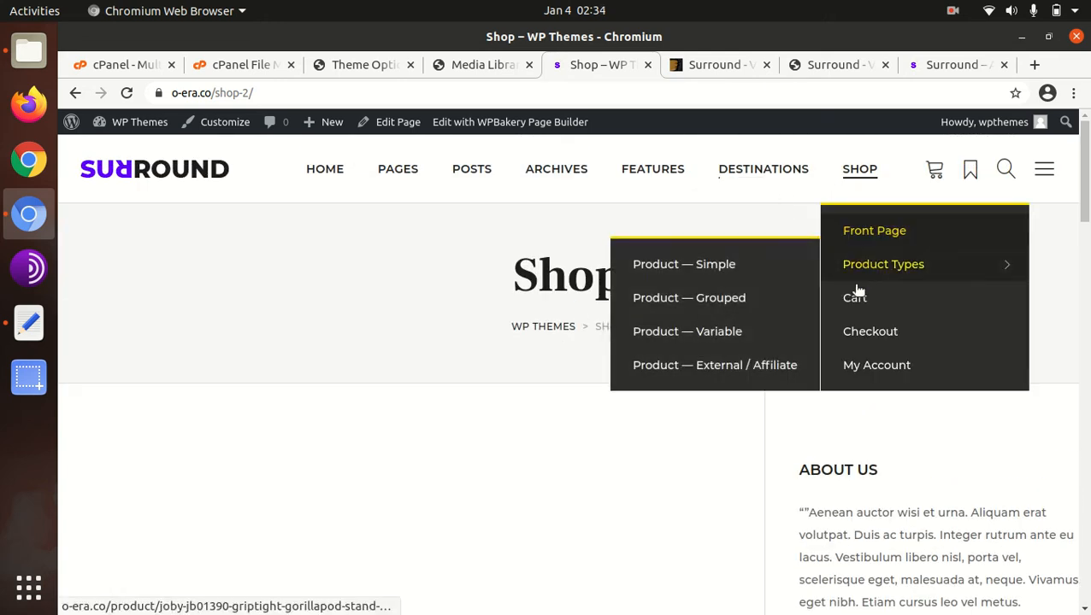
mouse_move(857, 266)
left_click(676, 266)
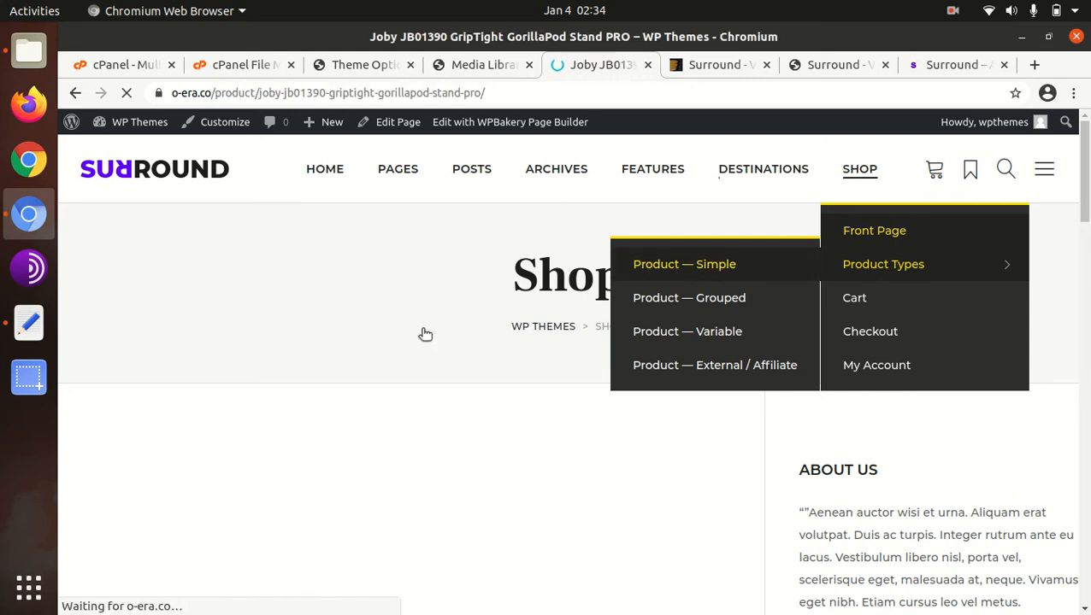
scroll(569, 347, "down", 10)
scroll(377, 369, "up", 10)
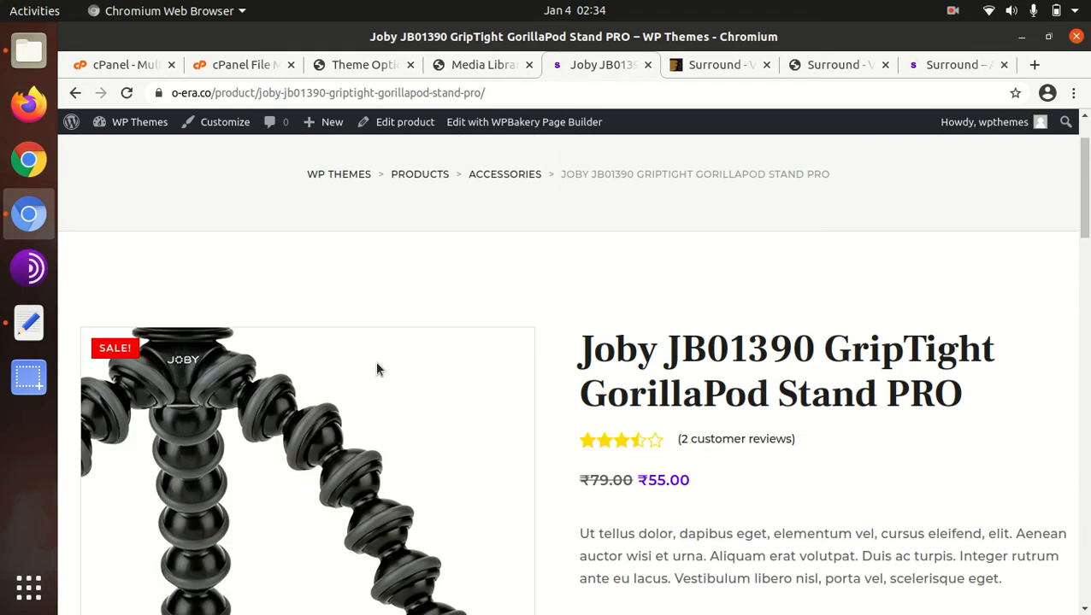
scroll(855, 265, "up", 2)
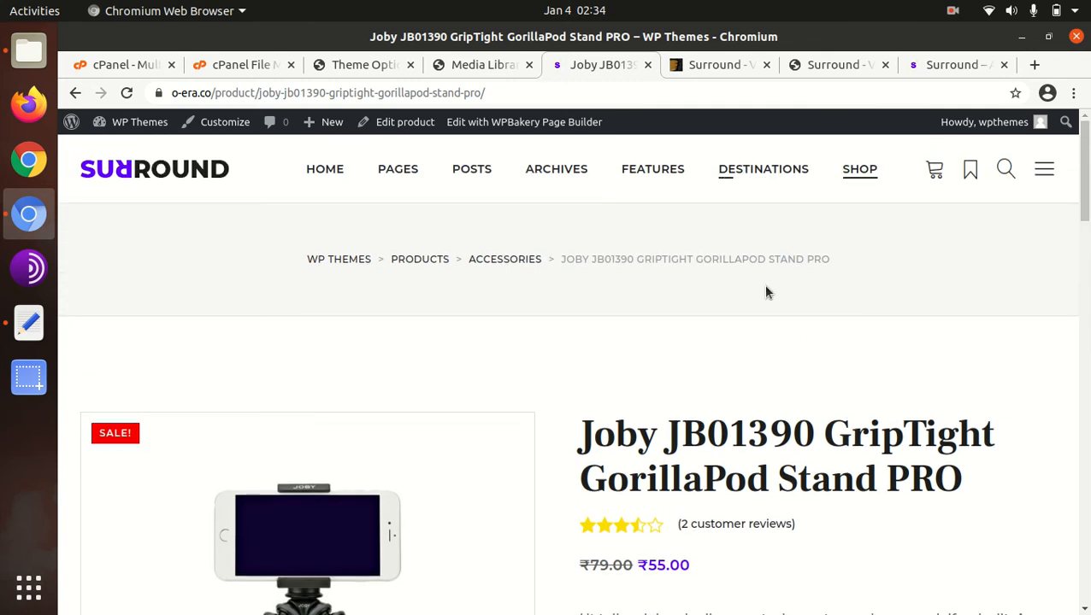
- Add one Joby JB01390 GripTight GorillaPod Stand PRO to the cart and proceed to checkout
scroll(766, 288, "down", 6)
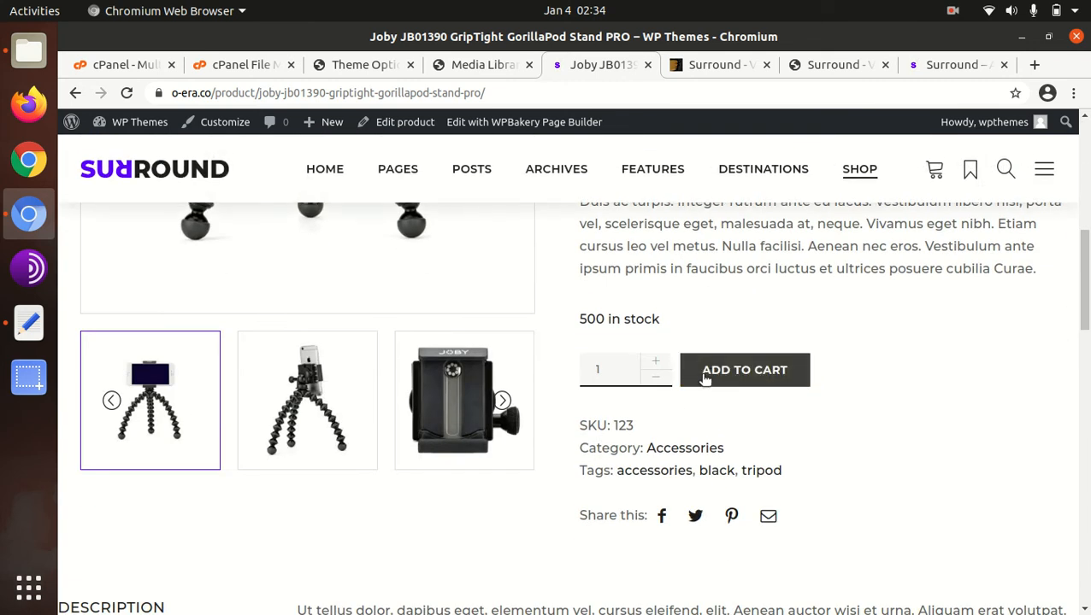
left_click(704, 380)
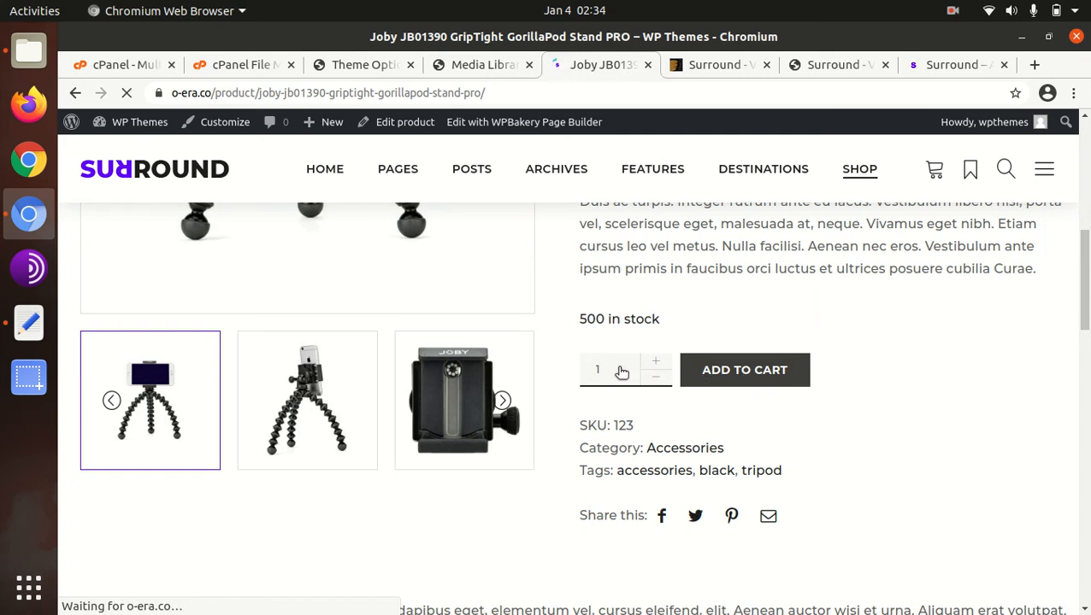
mouse_move(938, 170)
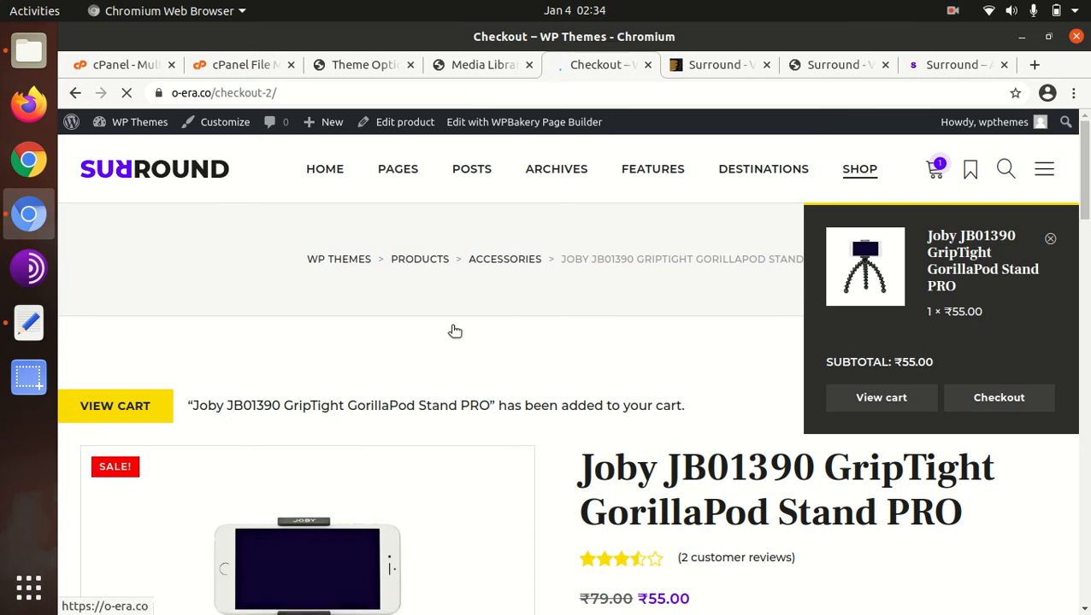
- Look over the Checkout page, including the billing details and additional information sections
scroll(659, 350, "down", 4)
scroll(501, 377, "down", 8)
scroll(502, 376, "up", 7)
scroll(502, 377, "up", 5)
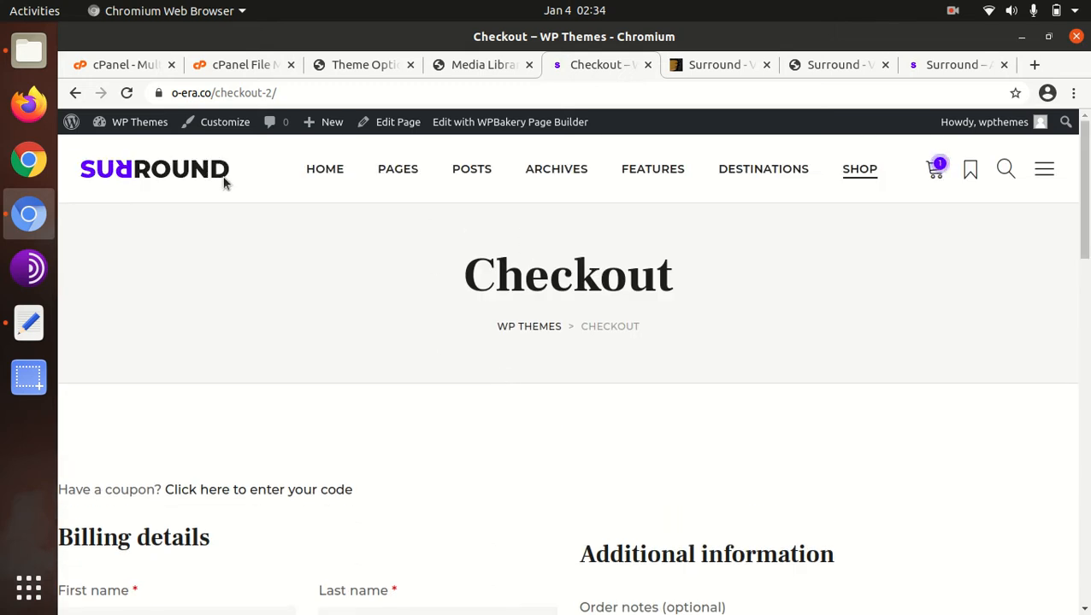
- Go to the site's home page and open the Home – Full Width demo layout
left_click(314, 176)
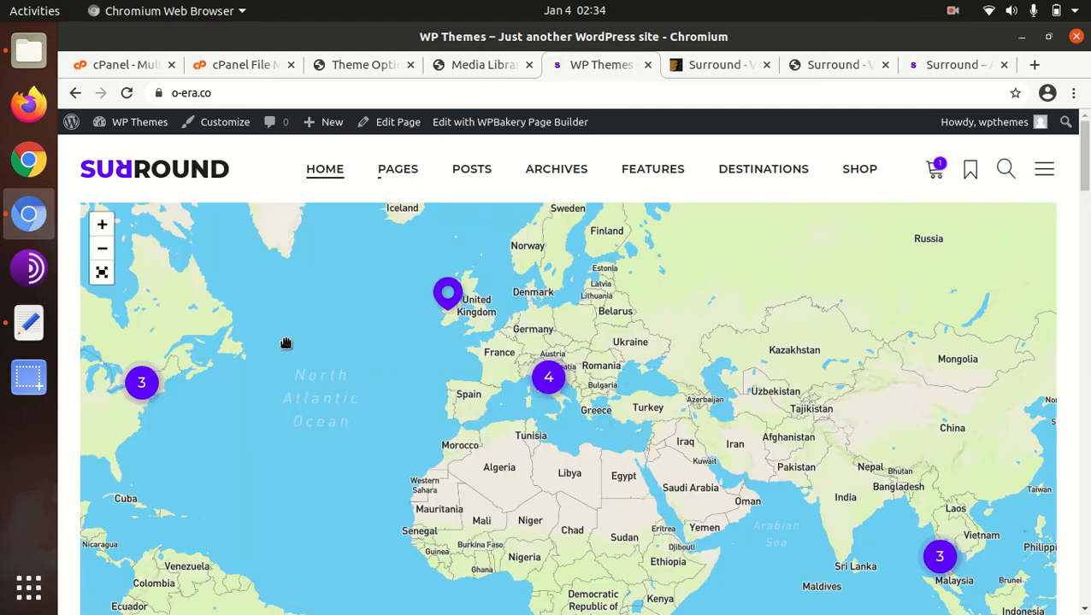
mouse_move(336, 177)
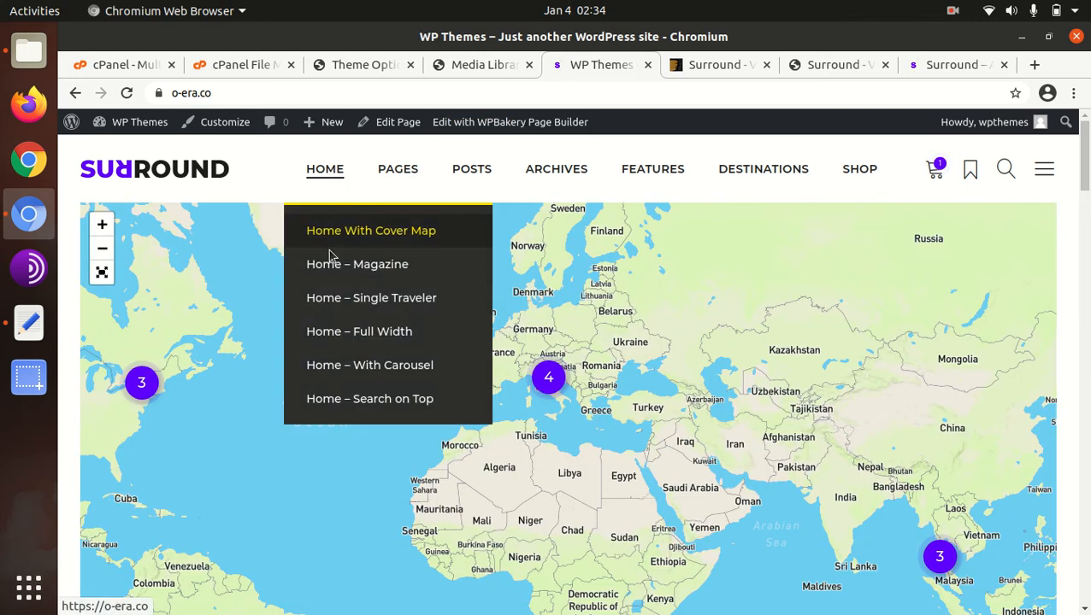
left_click(318, 338)
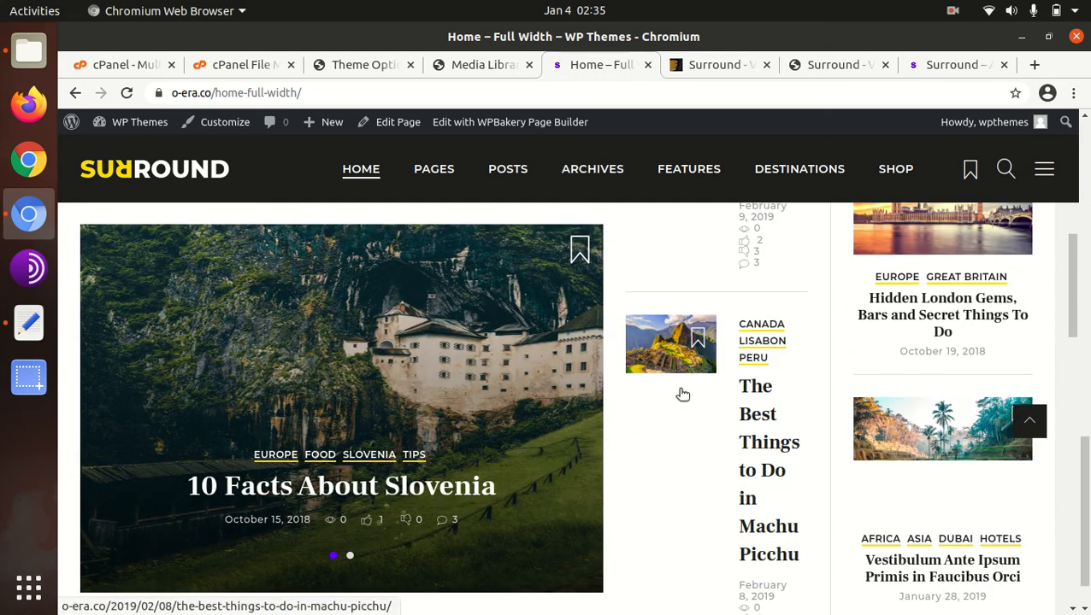
- Return to the Surround Theme Options and review the General, Skin and Header settings
left_click(391, 68)
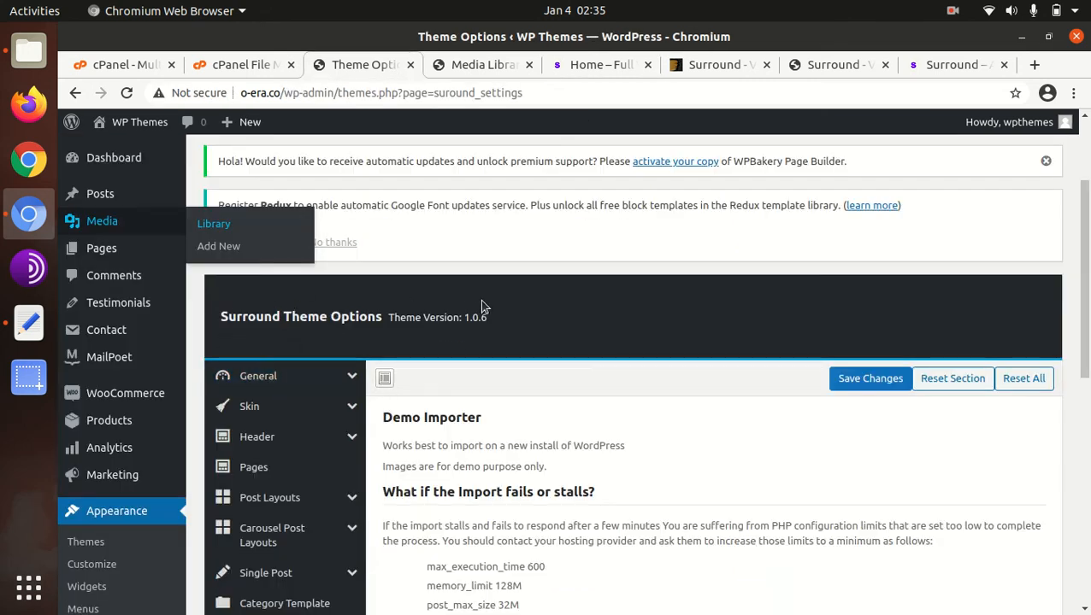
scroll(626, 298, "down", 4)
scroll(504, 402, "up", 3)
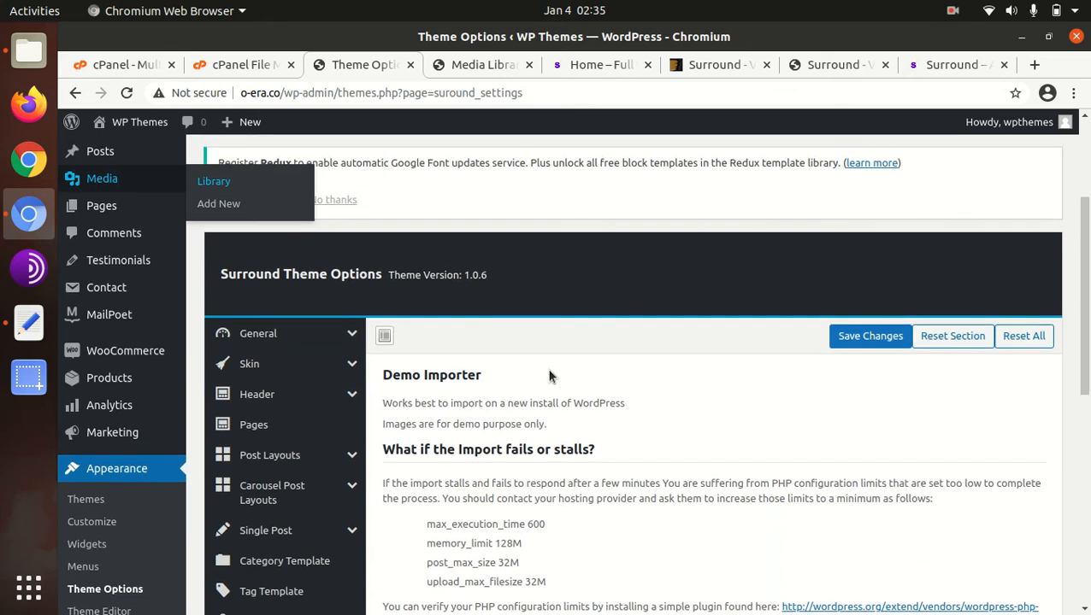
scroll(525, 379, "down", 2)
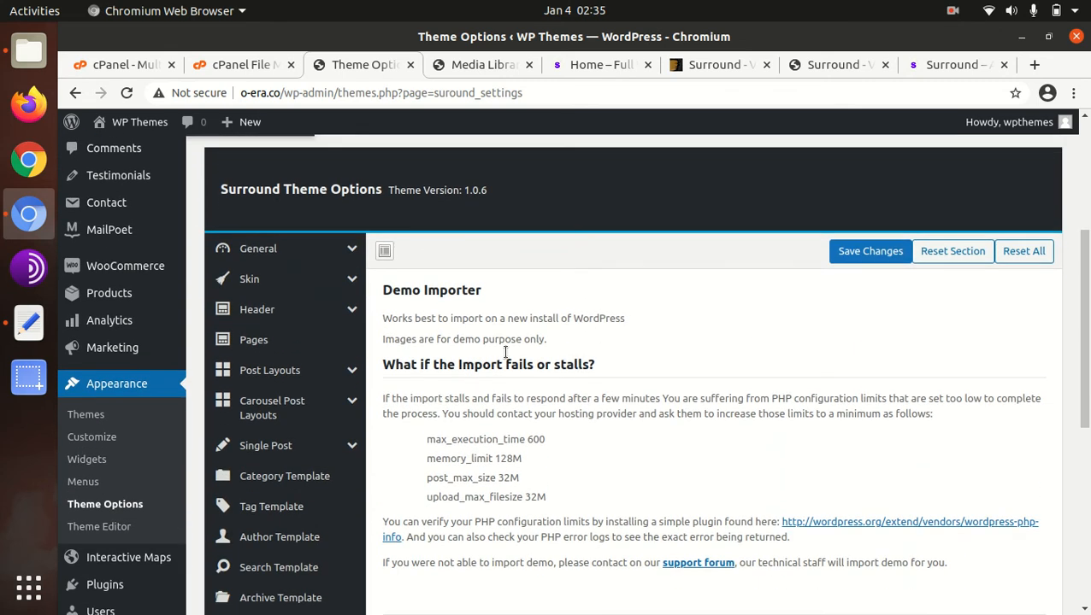
left_click(287, 256)
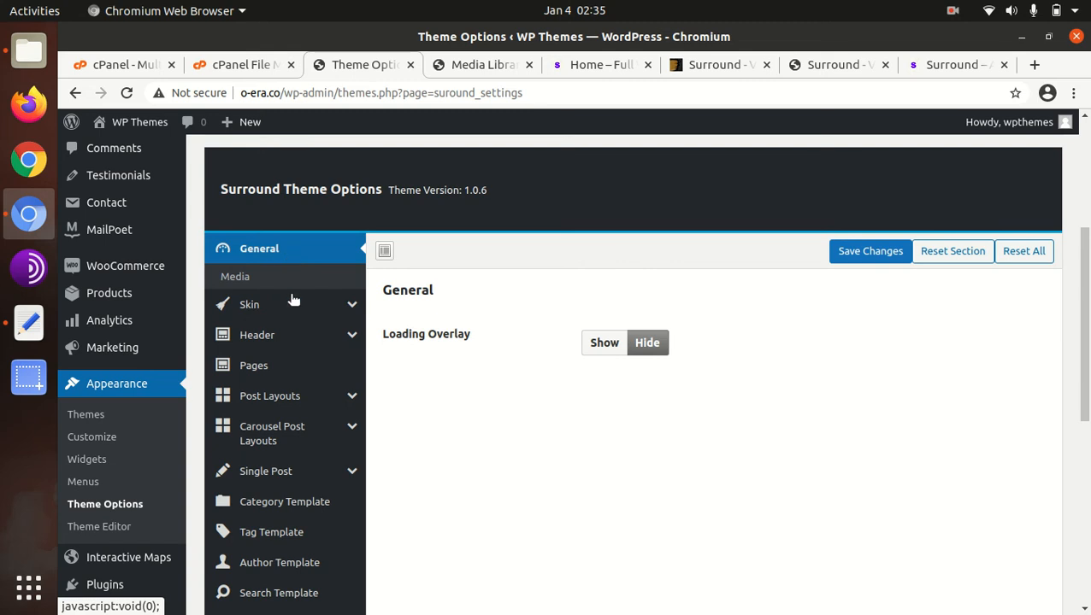
left_click(265, 309)
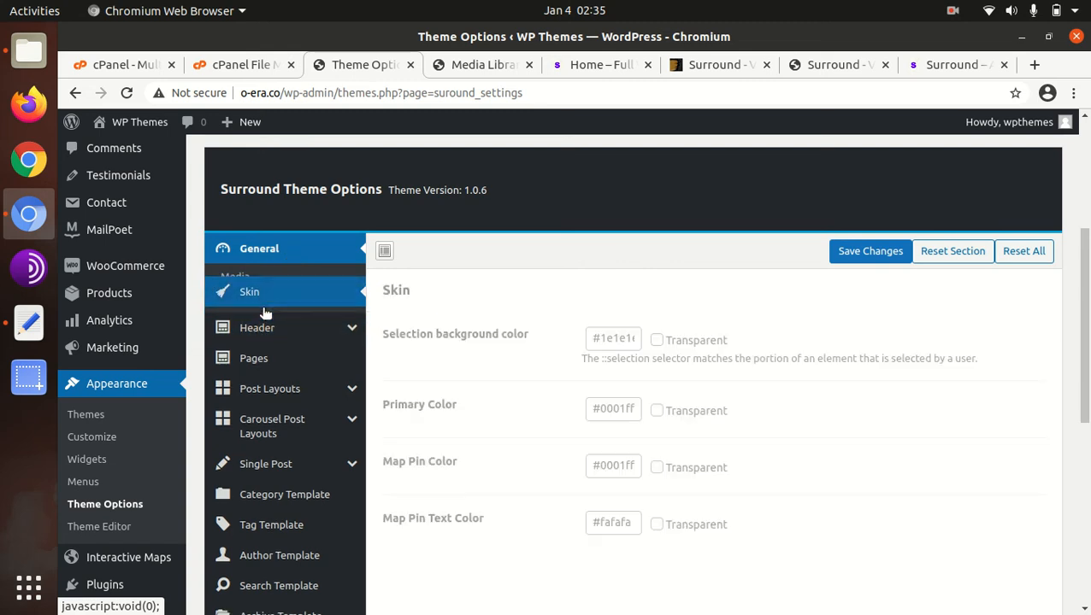
scroll(287, 393, "down", 3)
left_click(293, 288)
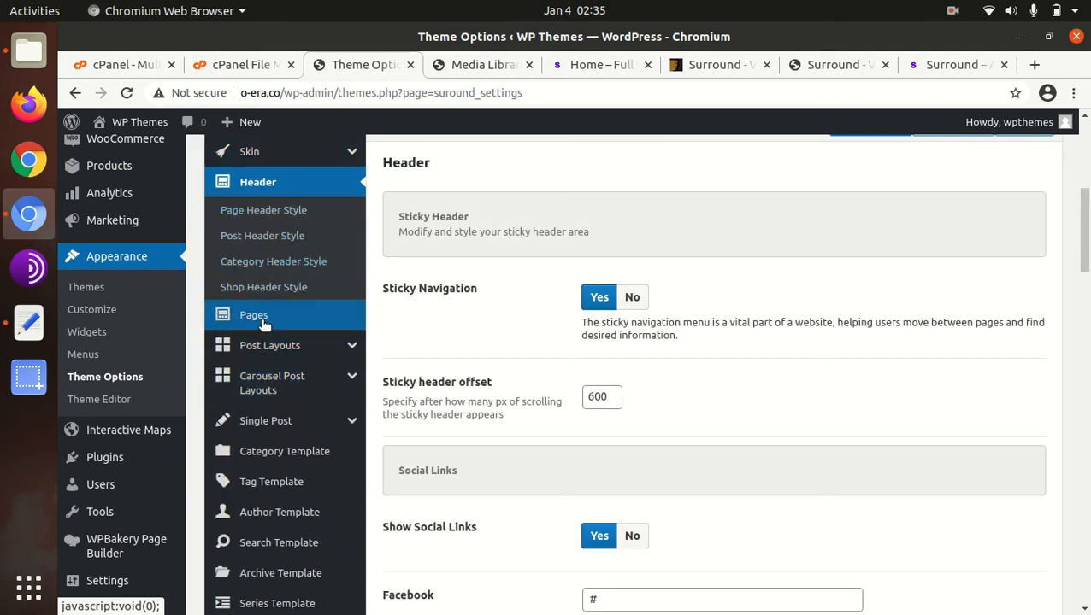
- Examine the remaining Surround Theme Options sections, from Pages and Post Layouts through Import / Export
scroll(265, 351, "down", 3)
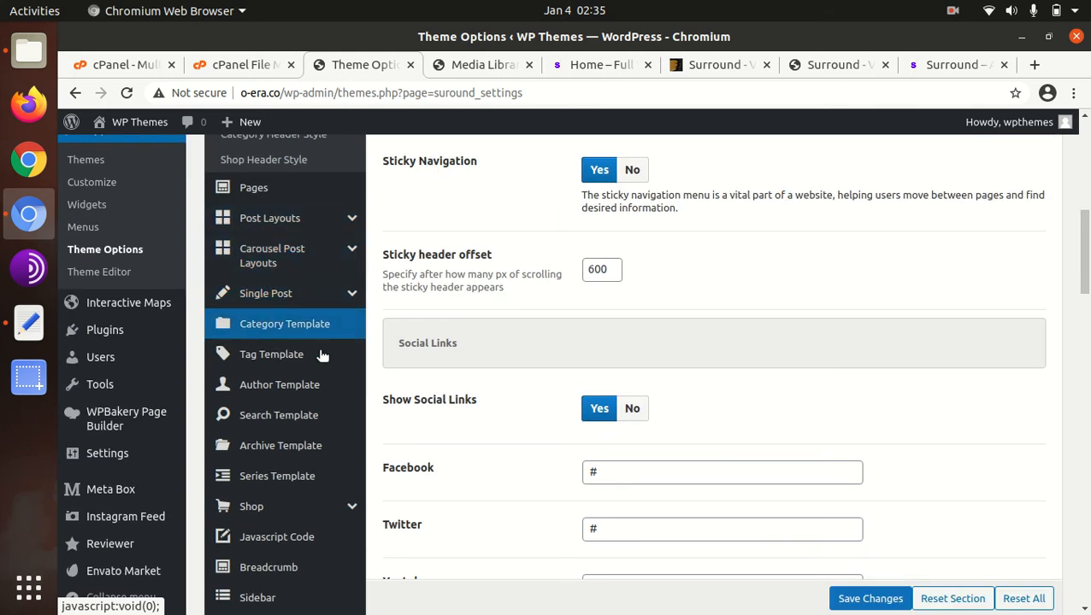
scroll(318, 415, "down", 1)
scroll(316, 414, "down", 2)
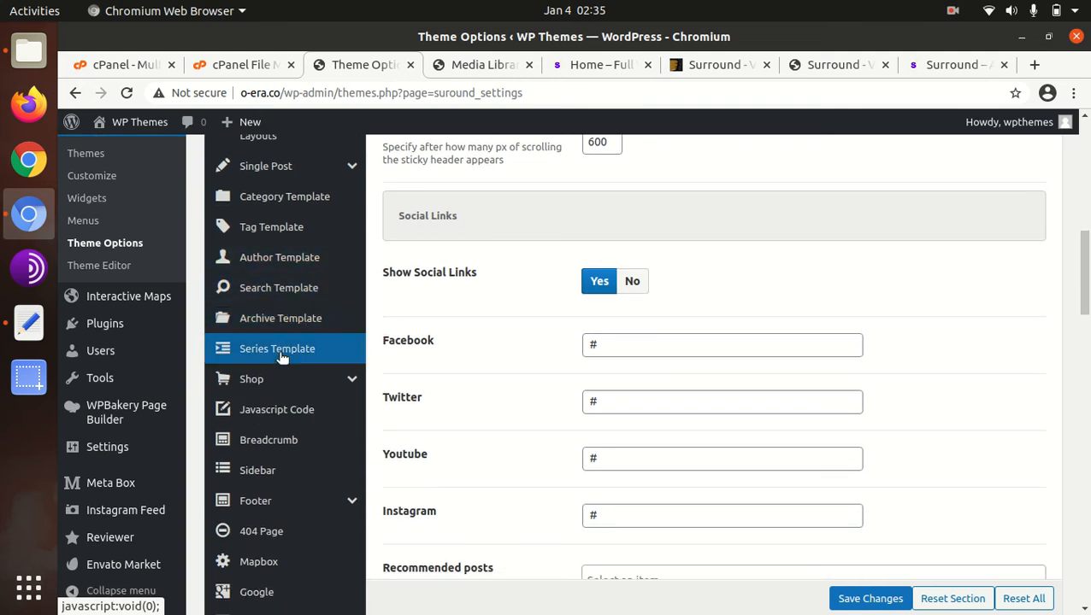
scroll(282, 354, "down", 2)
scroll(284, 358, "up", 2)
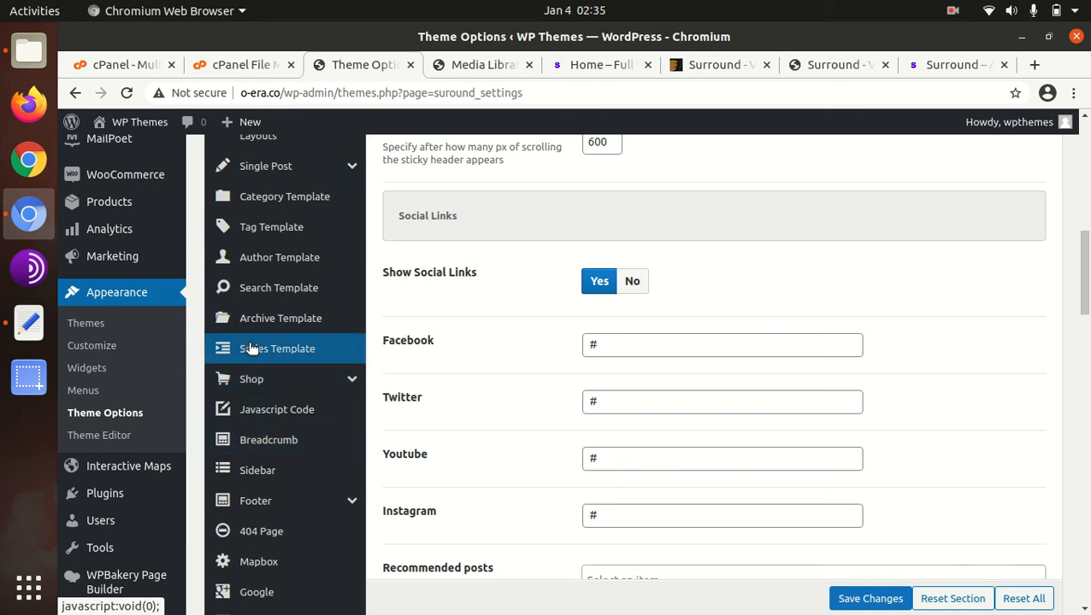
scroll(260, 409, "down", 3)
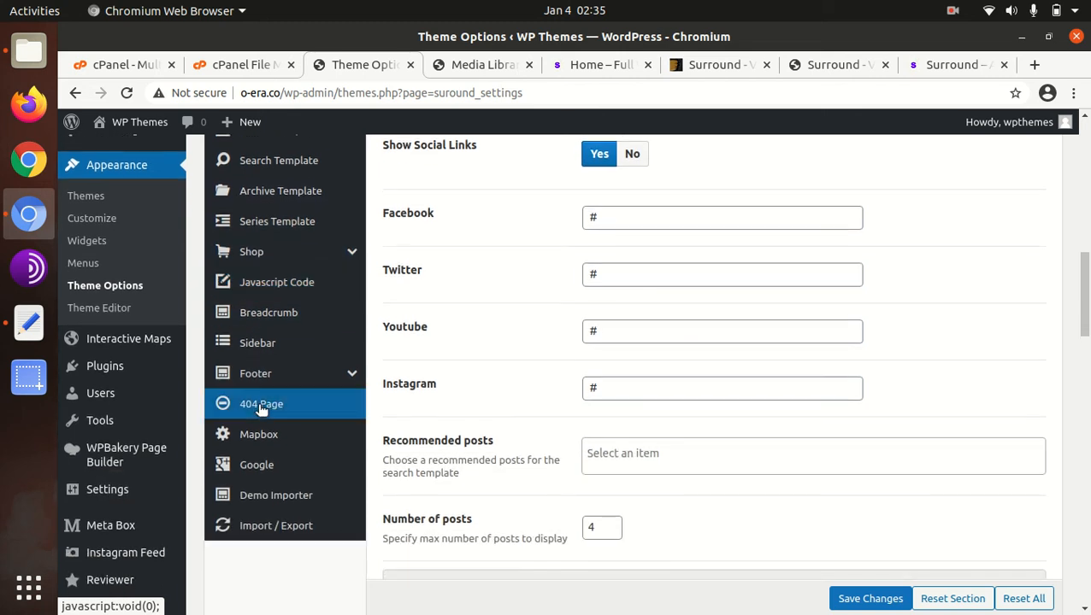
scroll(261, 409, "up", 10)
scroll(262, 427, "down", 2)
scroll(231, 393, "up", 4)
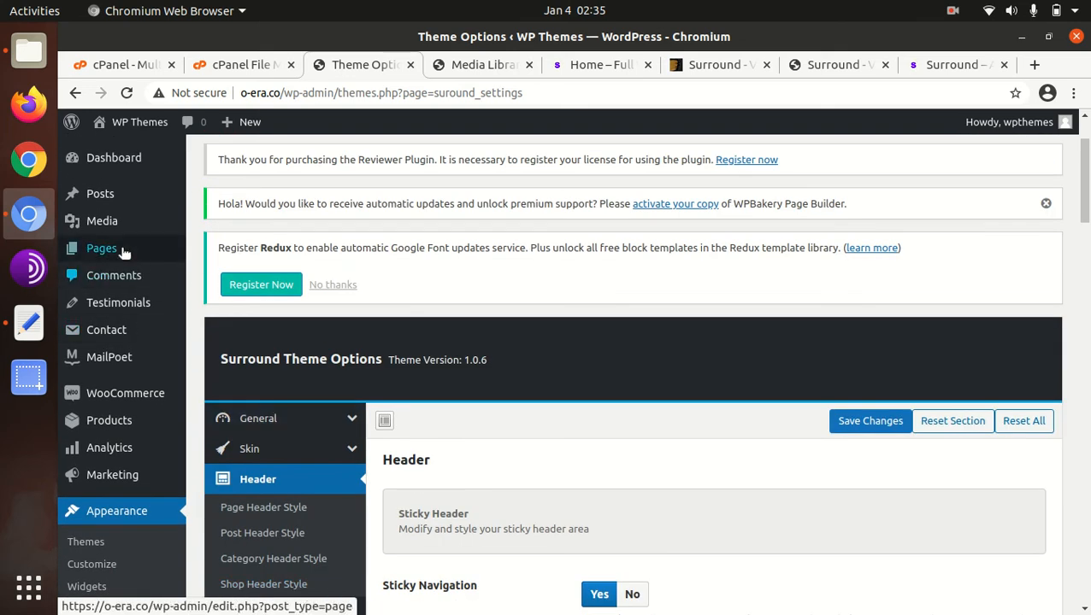
- Look through the WordPress admin navigation, from Appearance and Interactive Maps to Instagram Feed, Reviewer and Envato Market
scroll(120, 417, "down", 3)
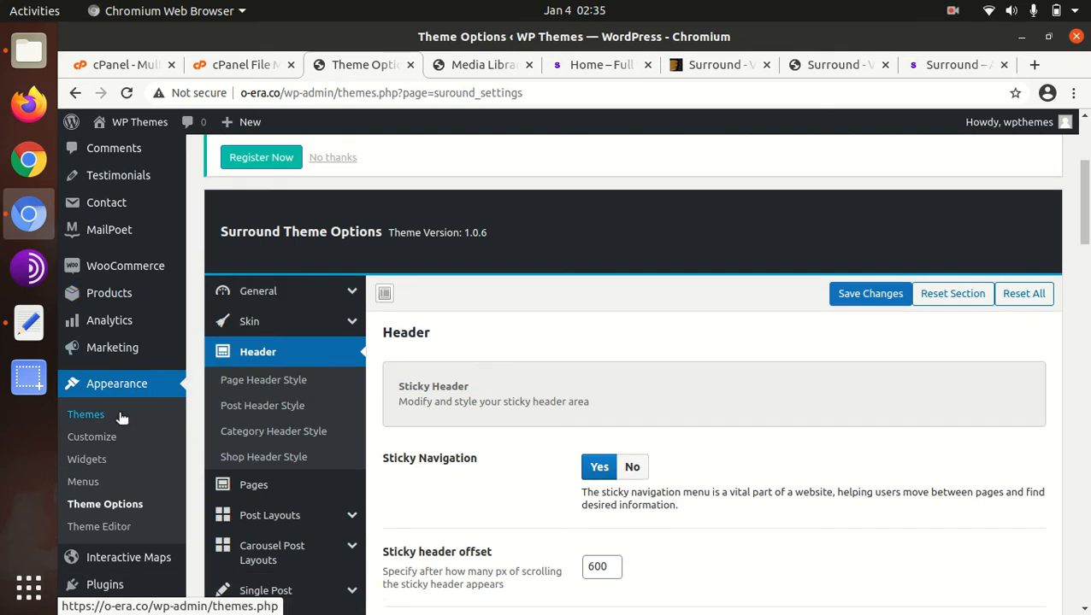
scroll(109, 431, "down", 3)
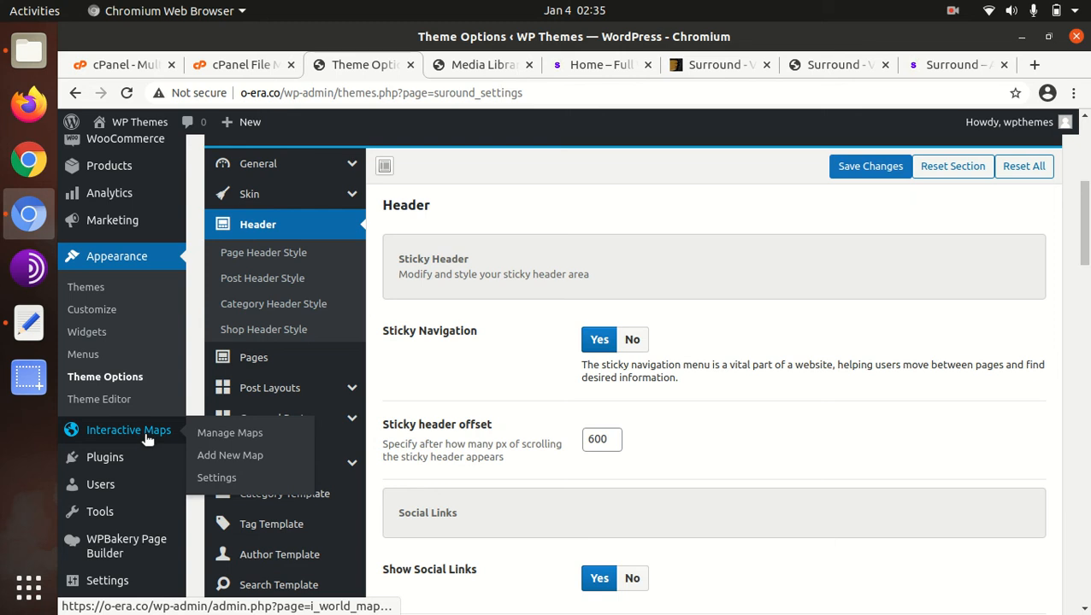
scroll(145, 440, "down", 3)
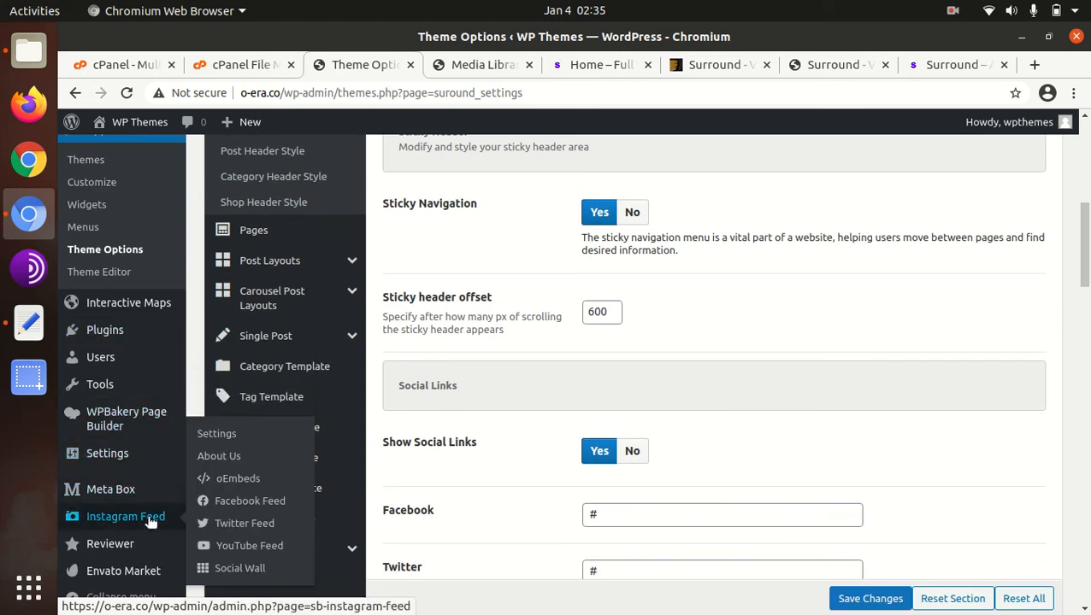
scroll(129, 530, "down", 4)
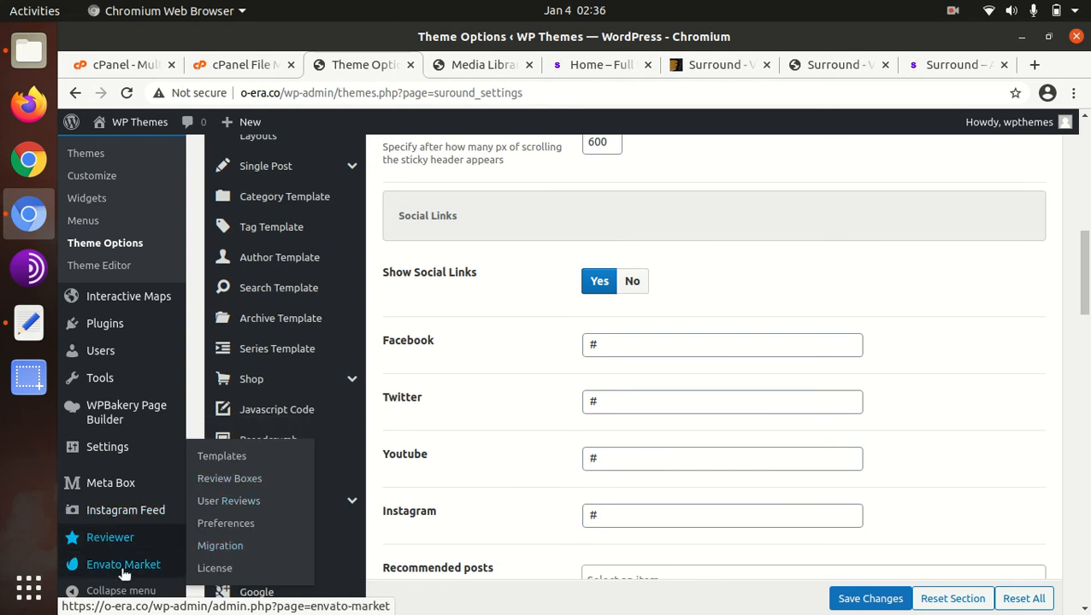
scroll(125, 568, "down", 5)
scroll(383, 414, "up", 10)
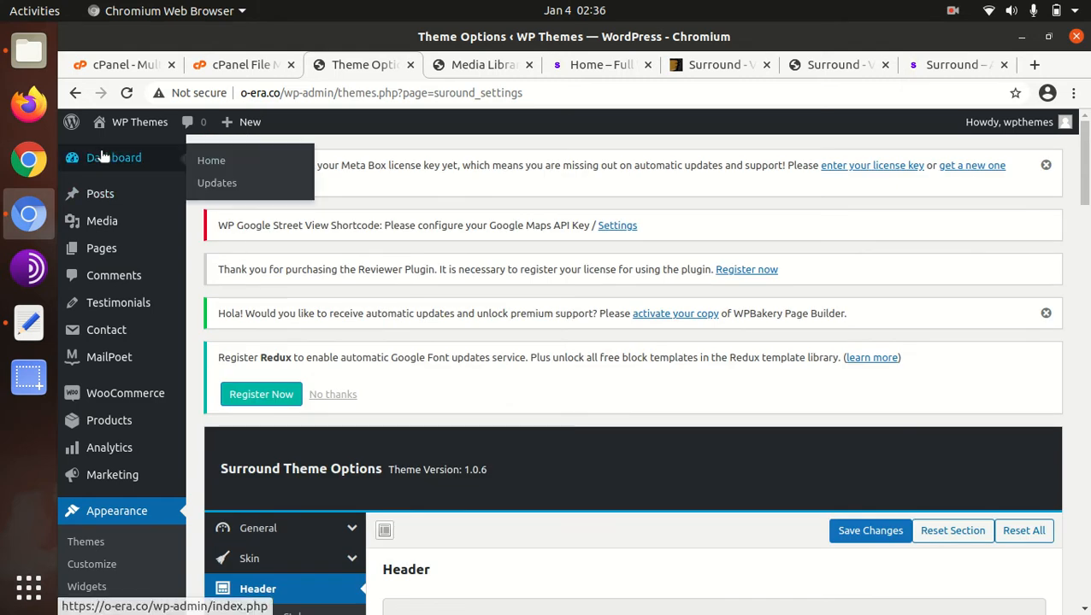
mouse_move(135, 167)
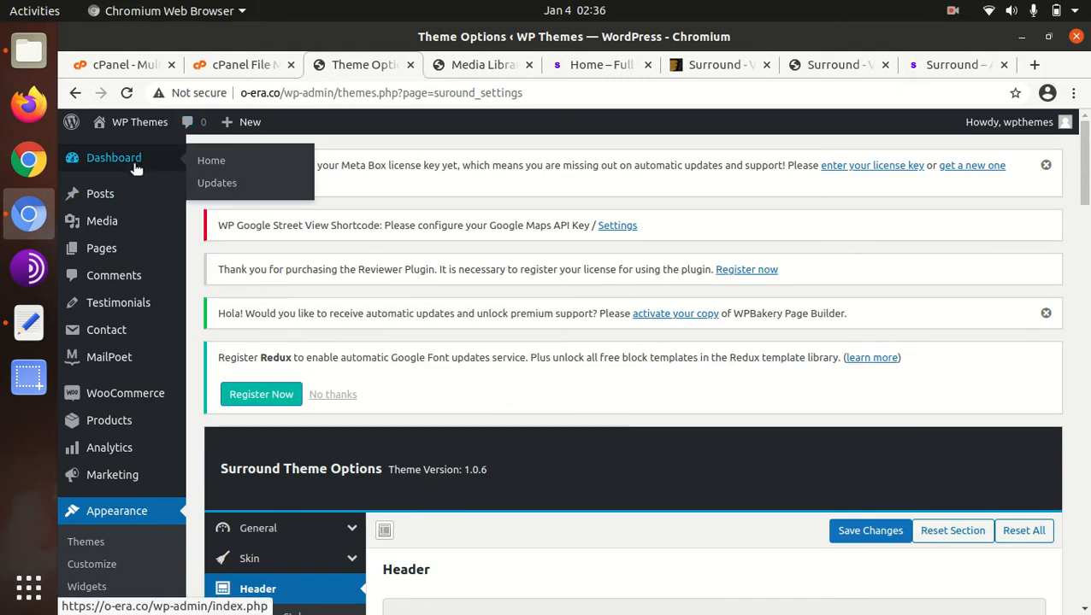
- Return to the live site's main home page and look over its map, partner logos and featured posts
left_click(589, 76)
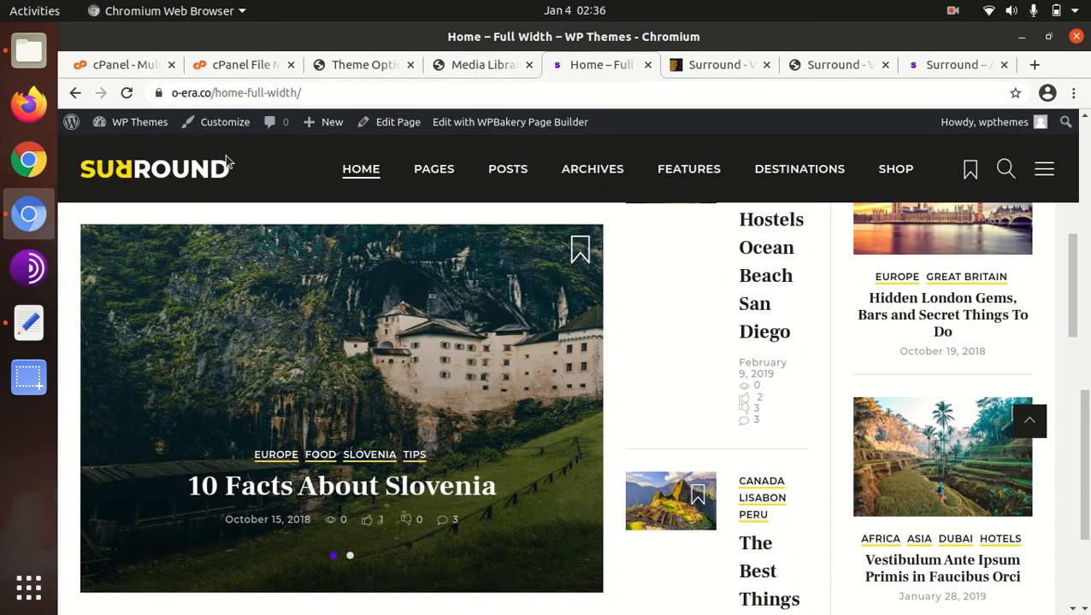
left_click(159, 171)
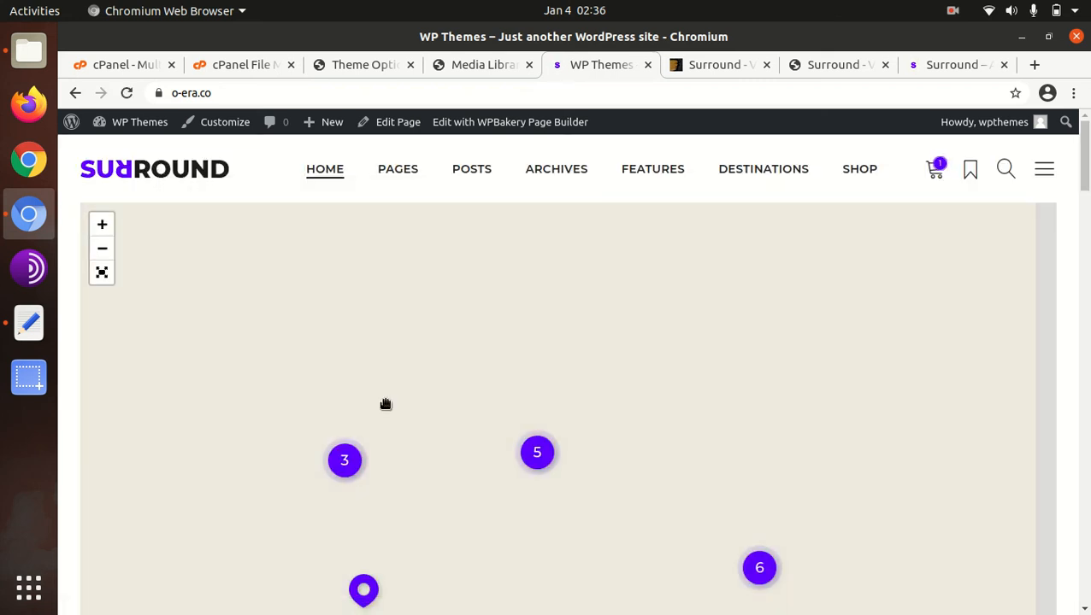
scroll(1078, 394, "down", 5)
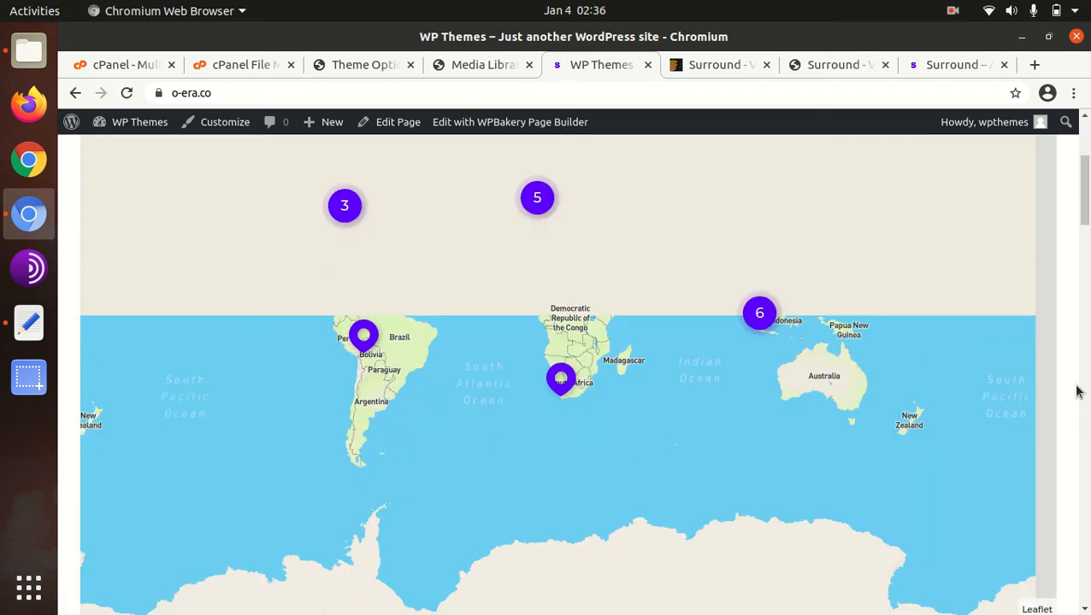
scroll(477, 361, "down", 4)
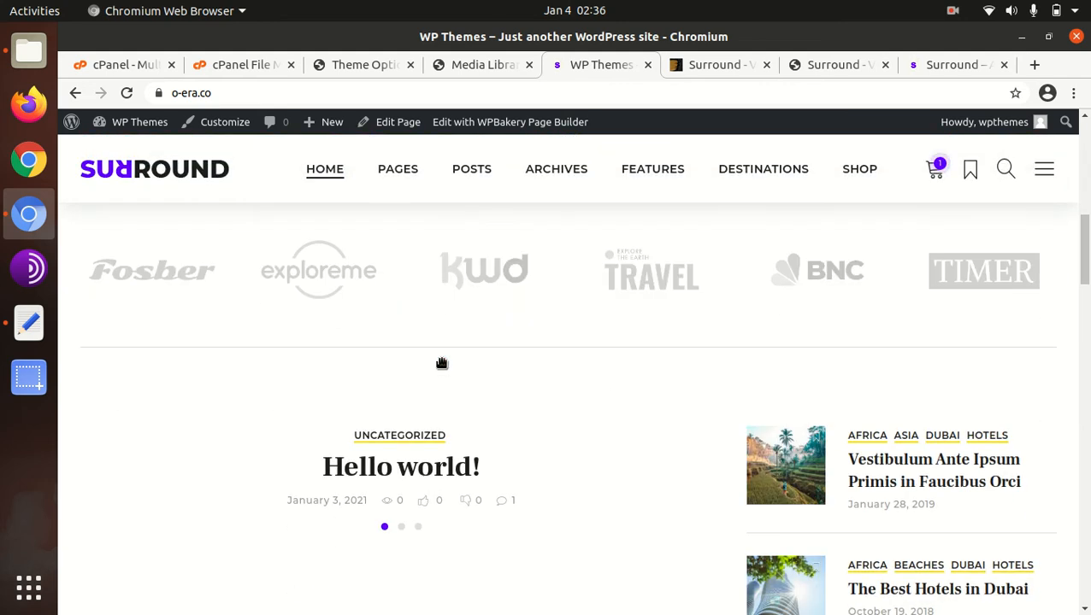
- Open the post "Vestibulum Ante Ipsum Primis in Faucibus Orci" and look over its text, images and sidebar
left_click(897, 477)
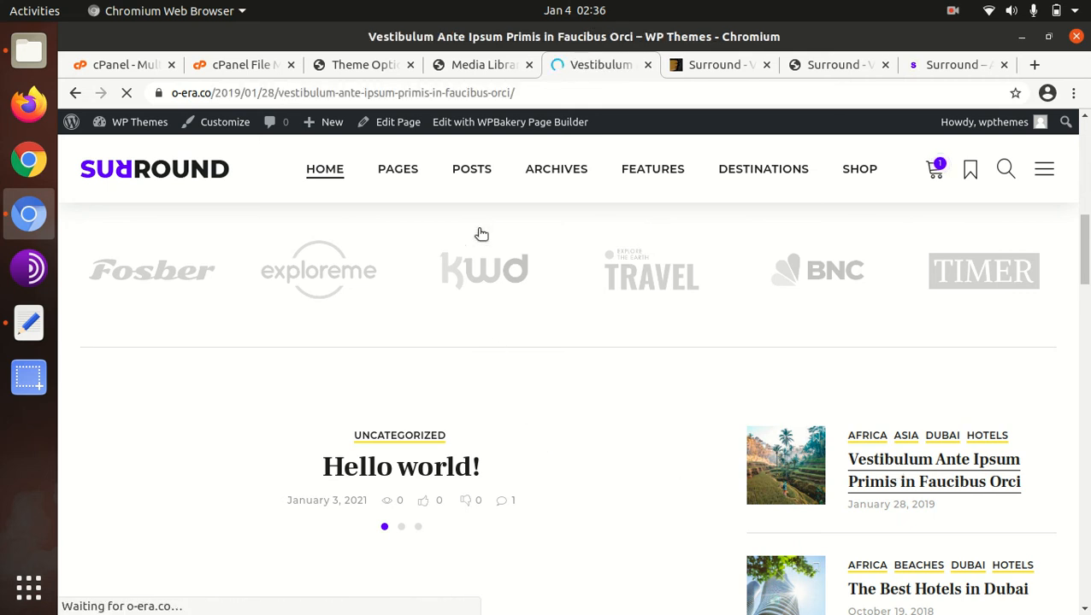
scroll(437, 315, "down", 8)
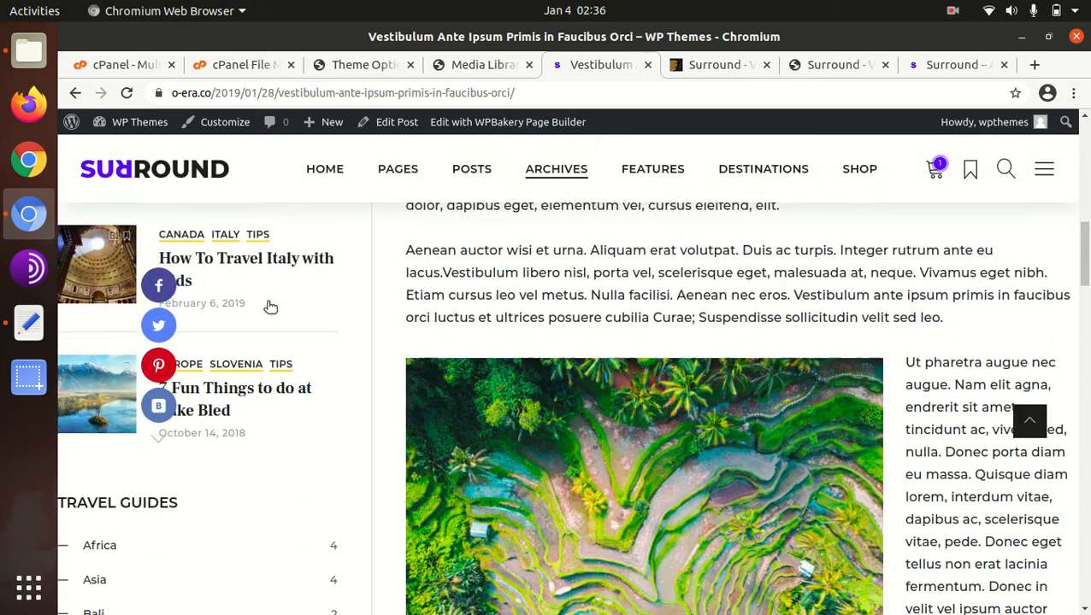
scroll(233, 308, "down", 10)
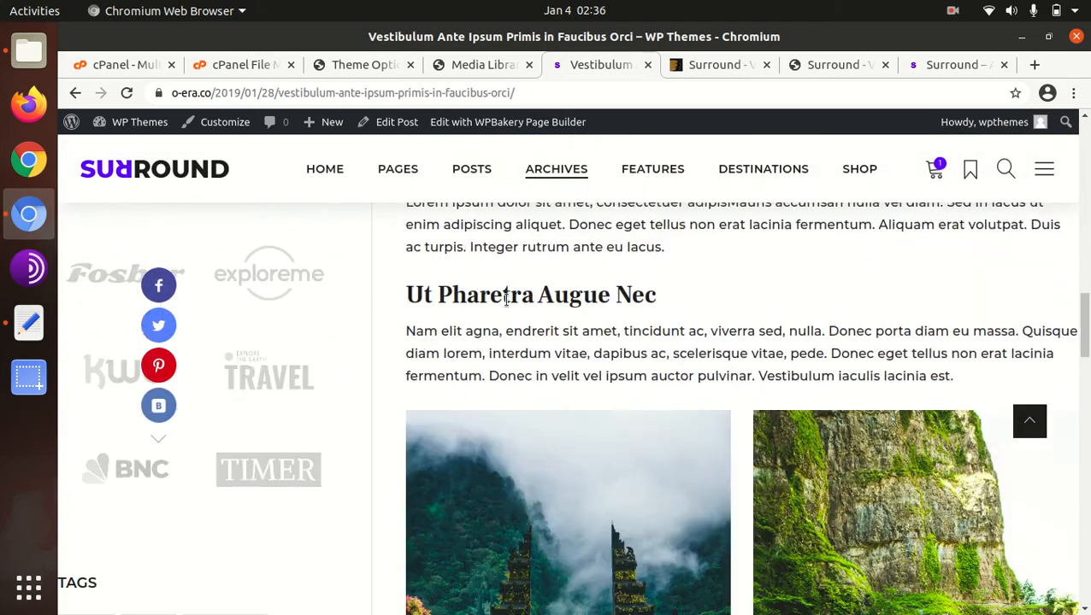
scroll(506, 299, "down", 6)
scroll(555, 304, "up", 4)
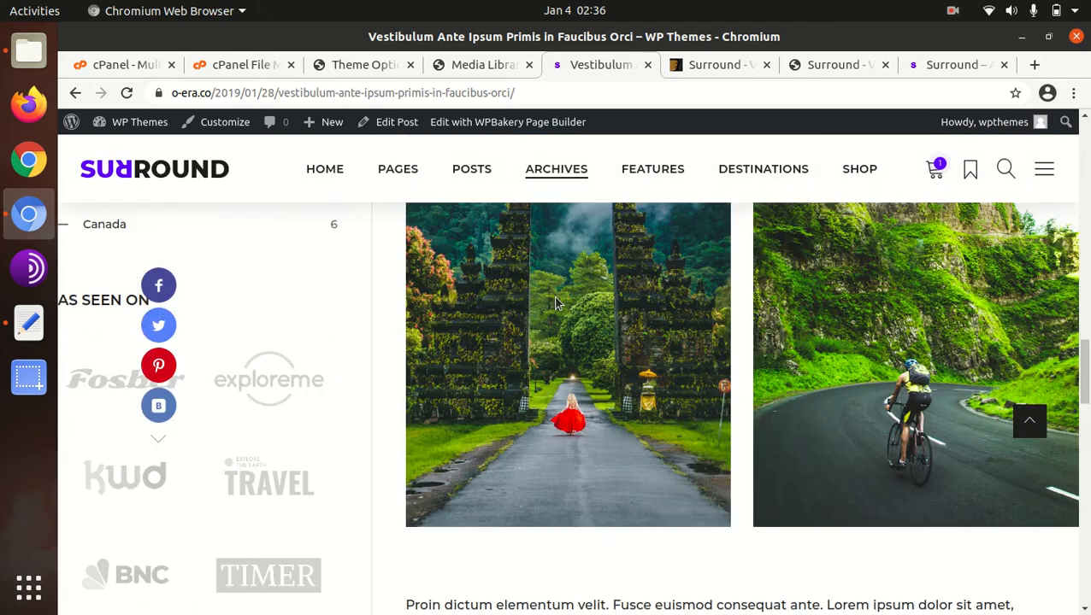
- Open the Features page "Accordions, Toggles, Tabs & Tour Sections" and look over its elements
left_click(652, 179)
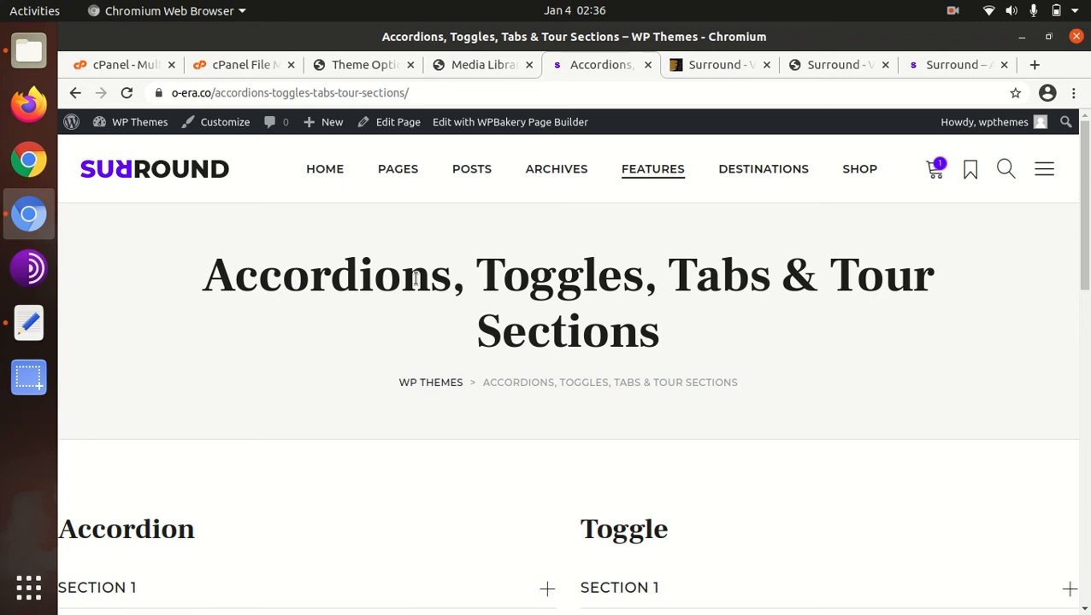
scroll(416, 278, "down", 5)
scroll(415, 282, "up", 5)
scroll(479, 382, "down", 5)
scroll(501, 362, "up", 5)
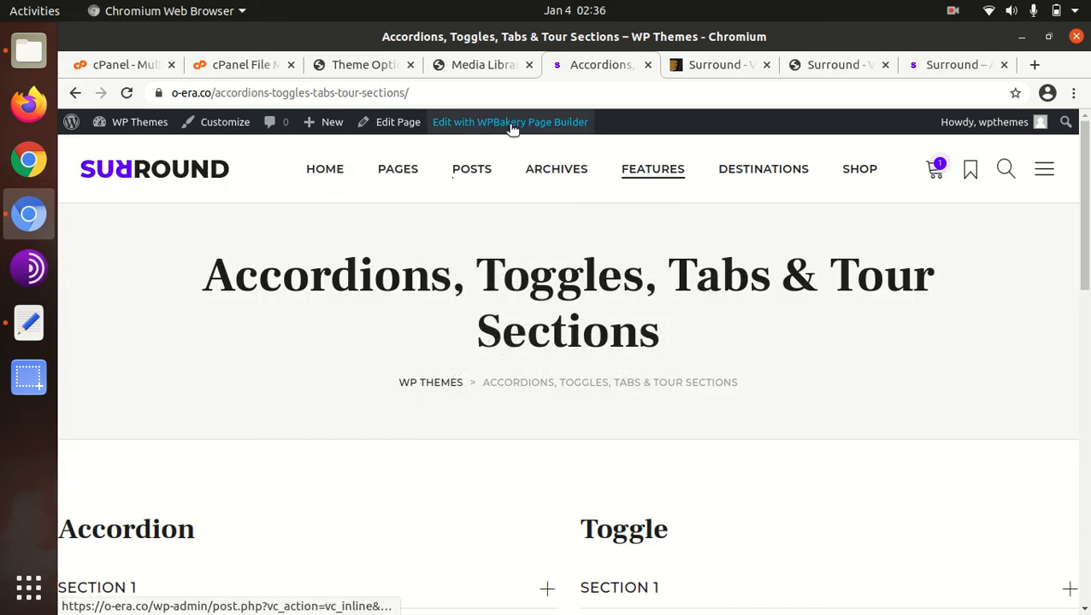
- Open the Home With Cover Map page in the WPBakery Page Builder frontend editor and look over its Post Map element
mouse_move(325, 175)
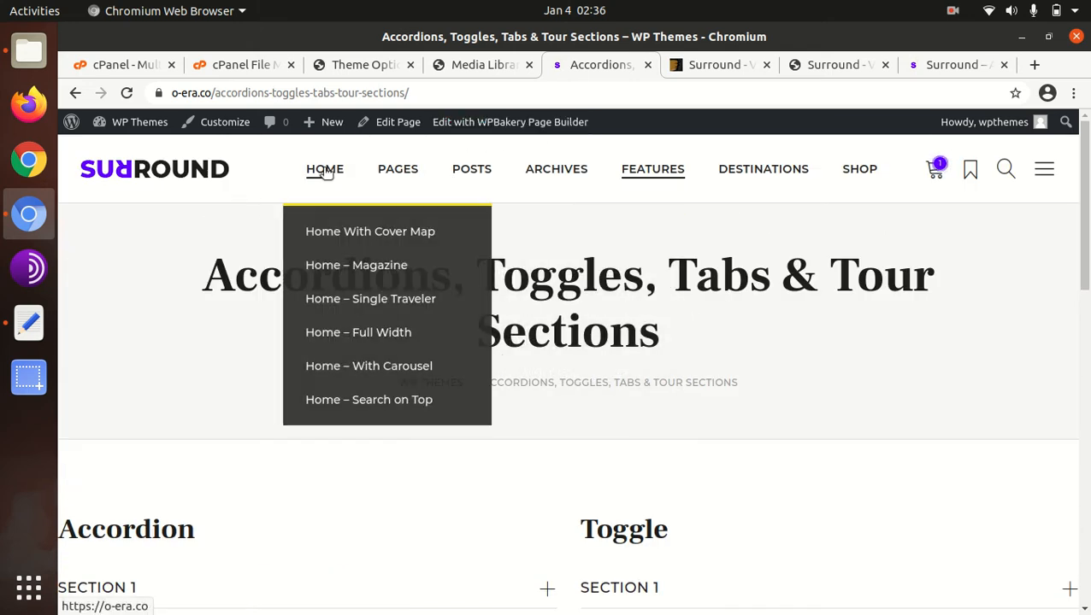
left_click(330, 233)
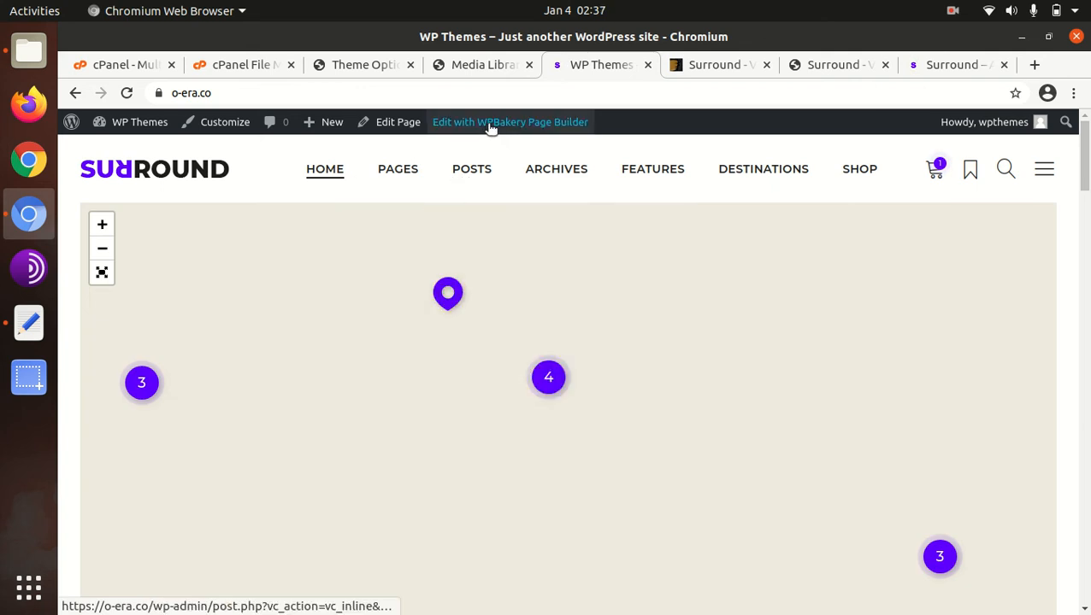
left_click(490, 125)
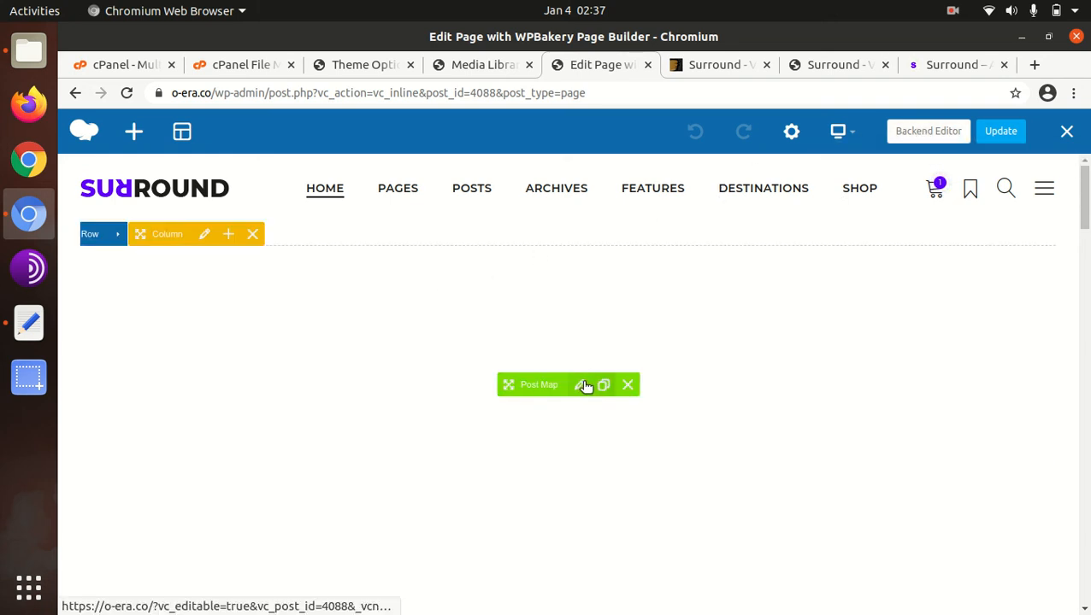
scroll(548, 351, "down", 3)
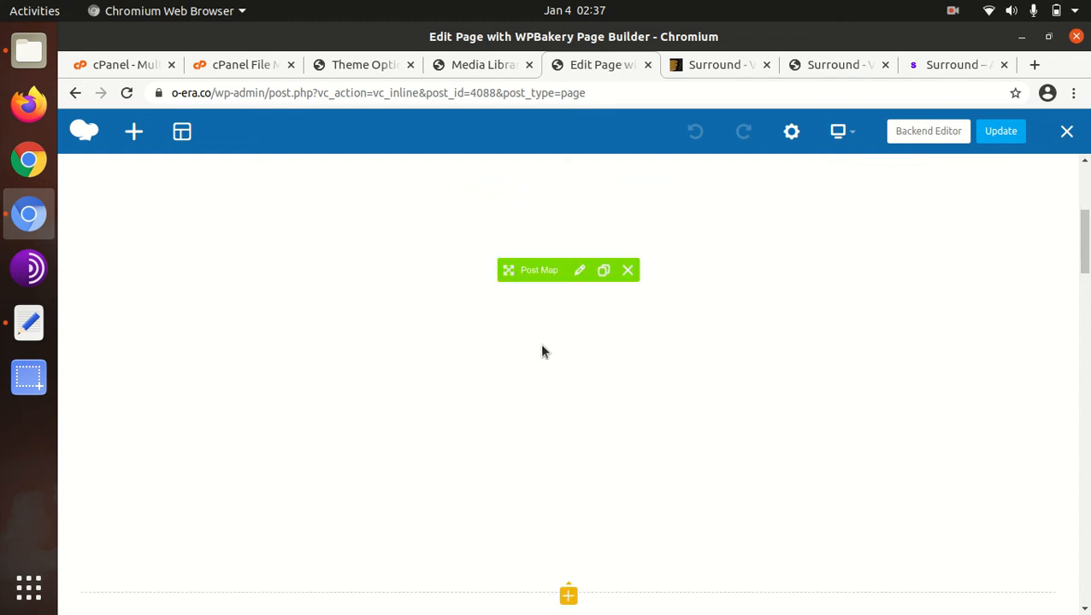
- Inspect the settings of the Blog Posts Carousel element below the partner logos, then close them without changes
scroll(521, 346, "down", 3)
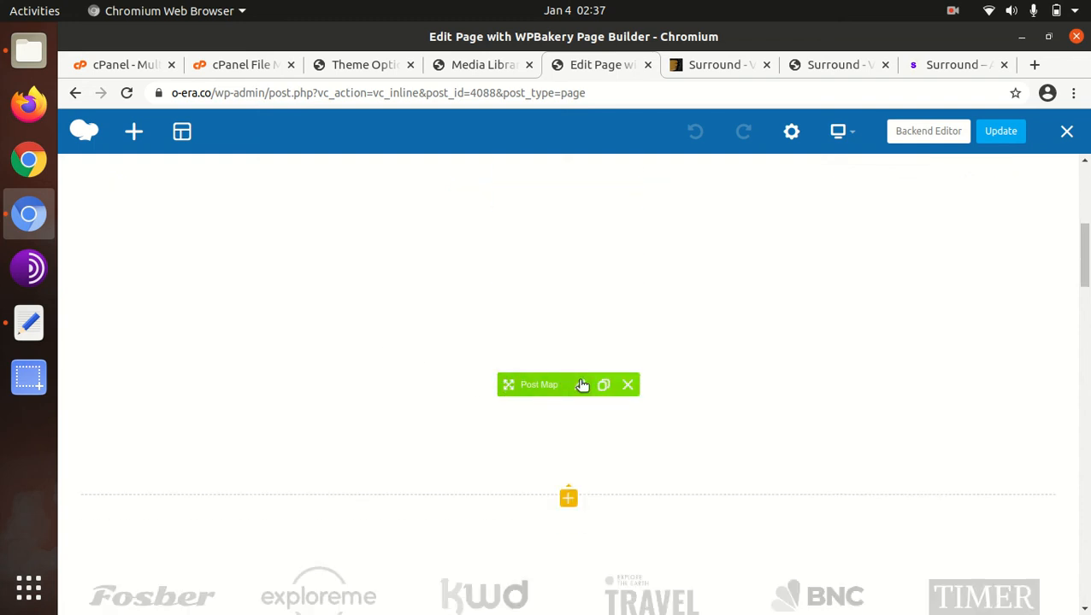
scroll(579, 385, "up", 1)
scroll(580, 386, "up", 5)
scroll(579, 385, "down", 3)
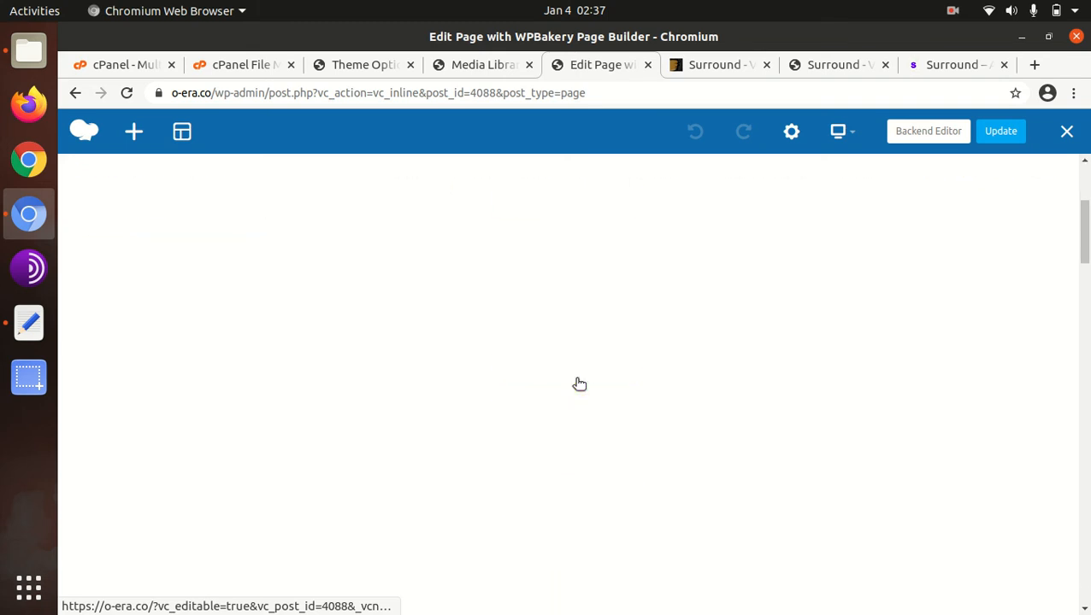
scroll(580, 385, "down", 10)
scroll(454, 383, "up", 3)
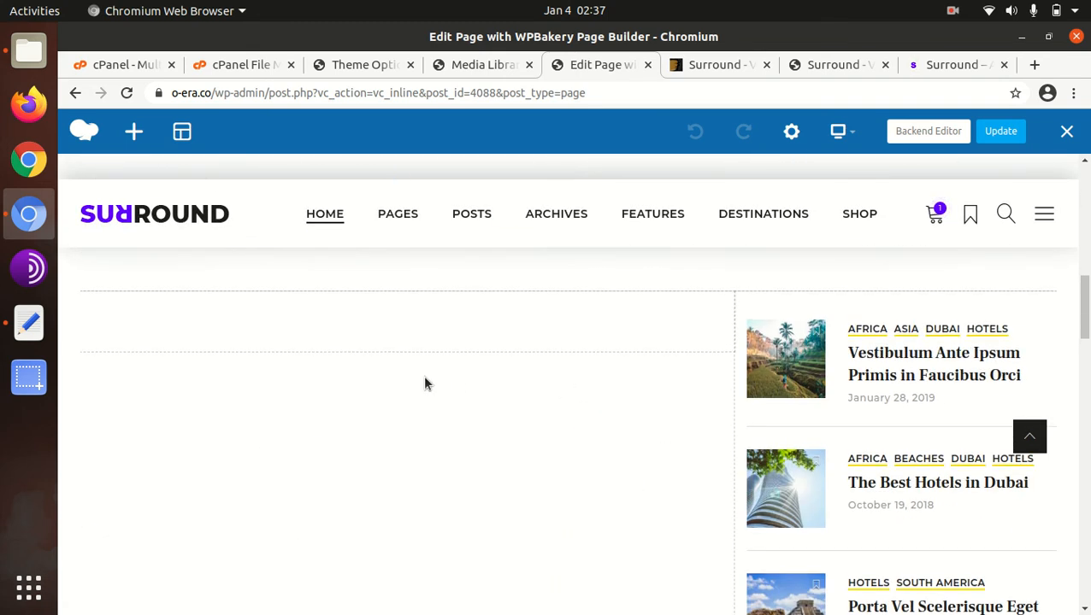
scroll(399, 372, "up", 3)
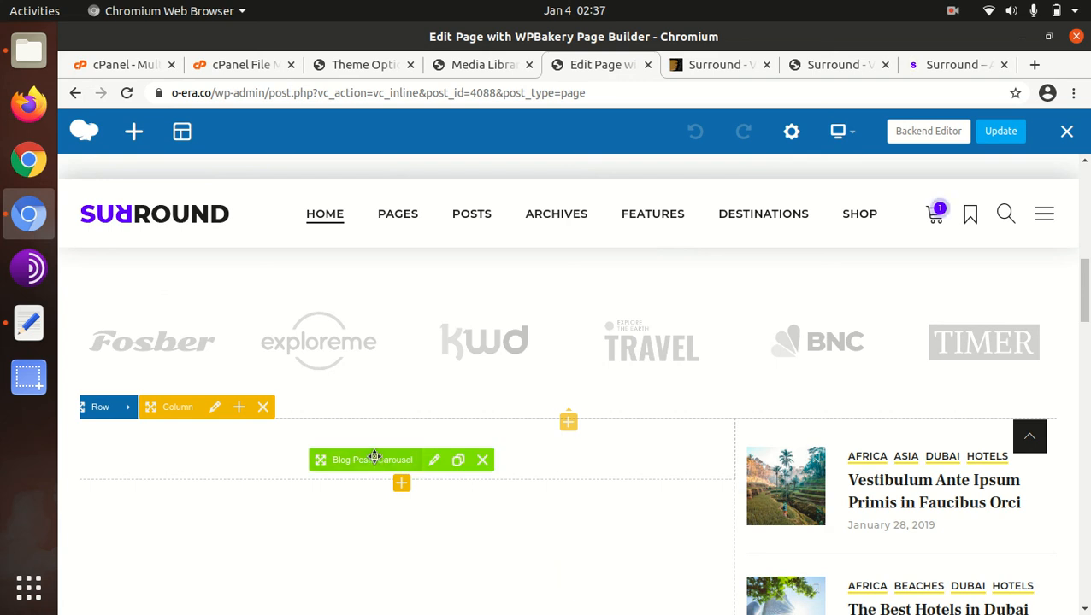
left_click(432, 462)
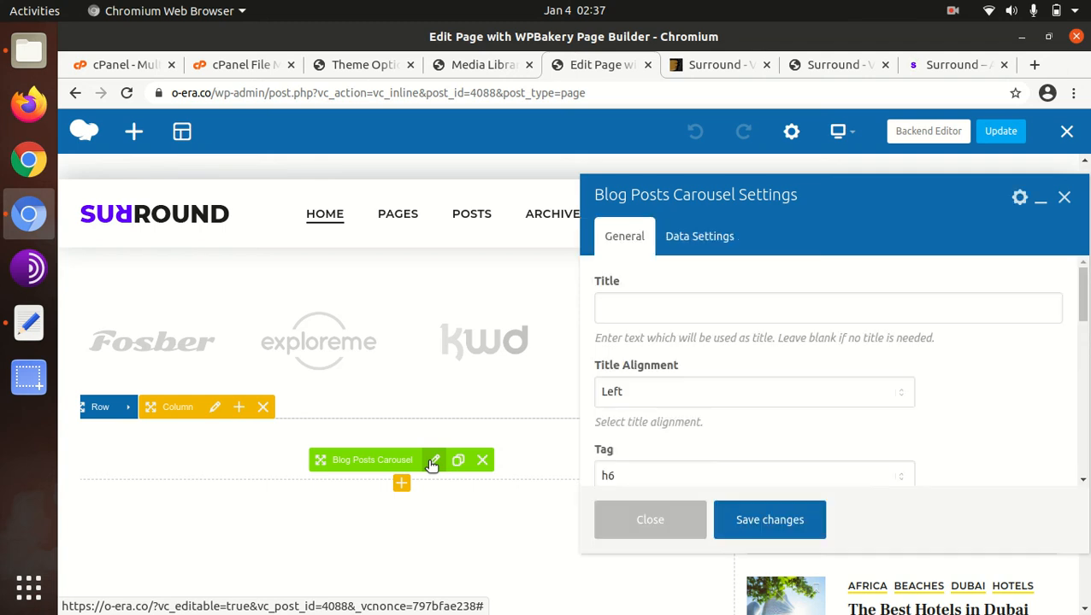
left_click(1064, 197)
- Look over the page's remaining elements in the frontend editor, from Featured Playlists and the MailPoet Subscription Form to Featured Products
scroll(730, 411, "down", 5)
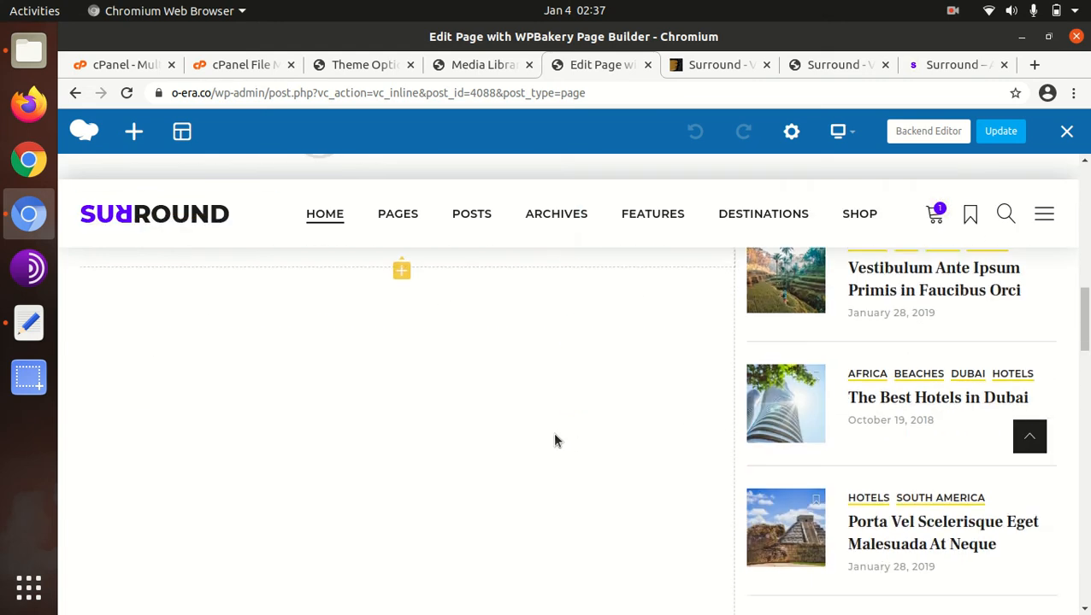
scroll(419, 416, "down", 6)
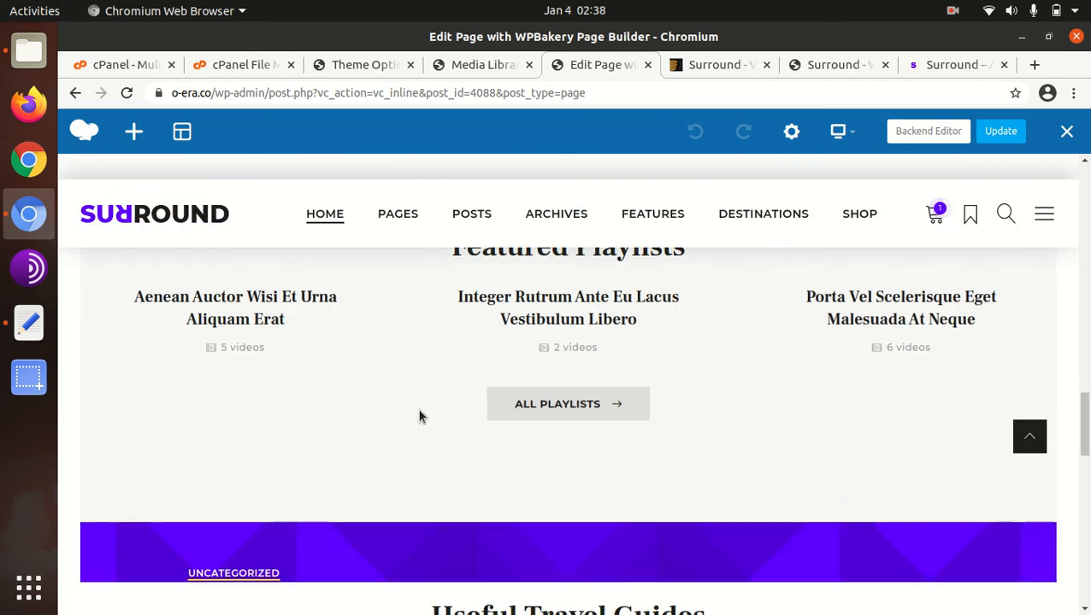
scroll(418, 416, "down", 3)
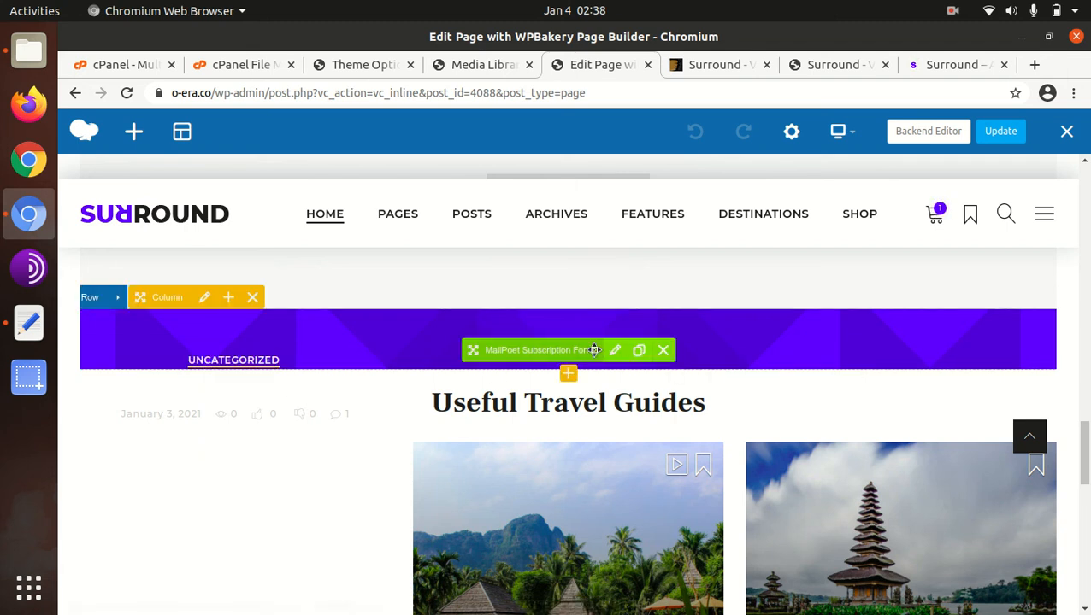
scroll(594, 351, "down", 3)
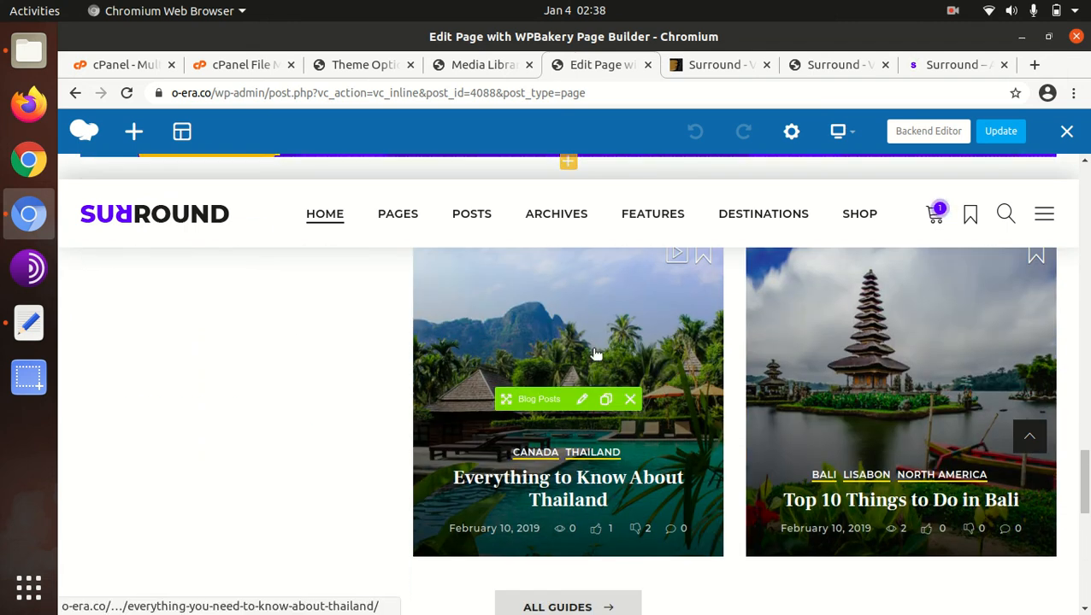
scroll(596, 353, "down", 3)
scroll(513, 363, "down", 3)
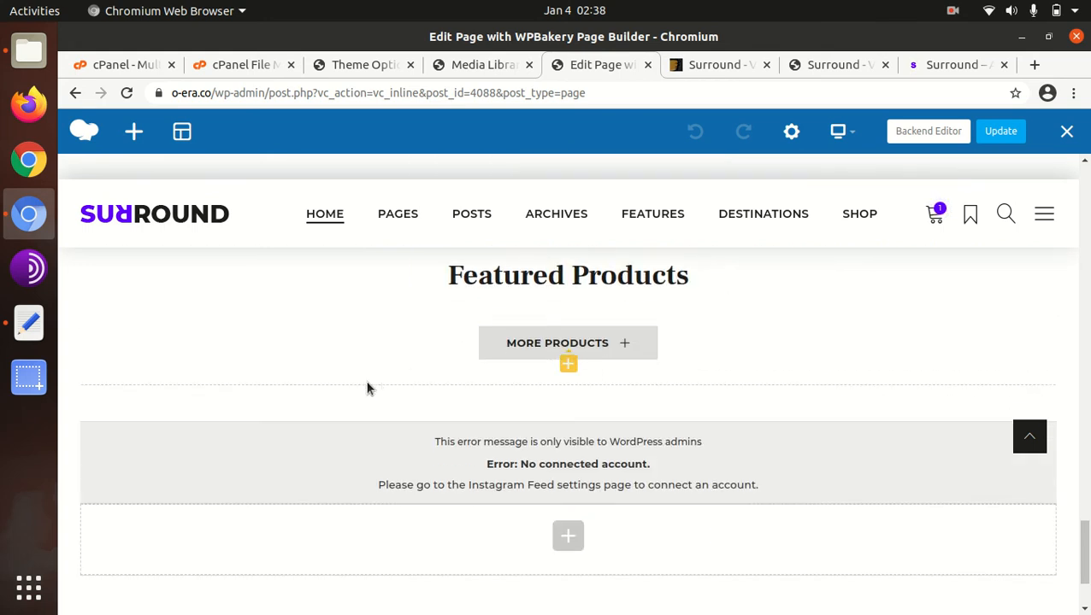
scroll(337, 394, "up", 3)
scroll(338, 394, "up", 10)
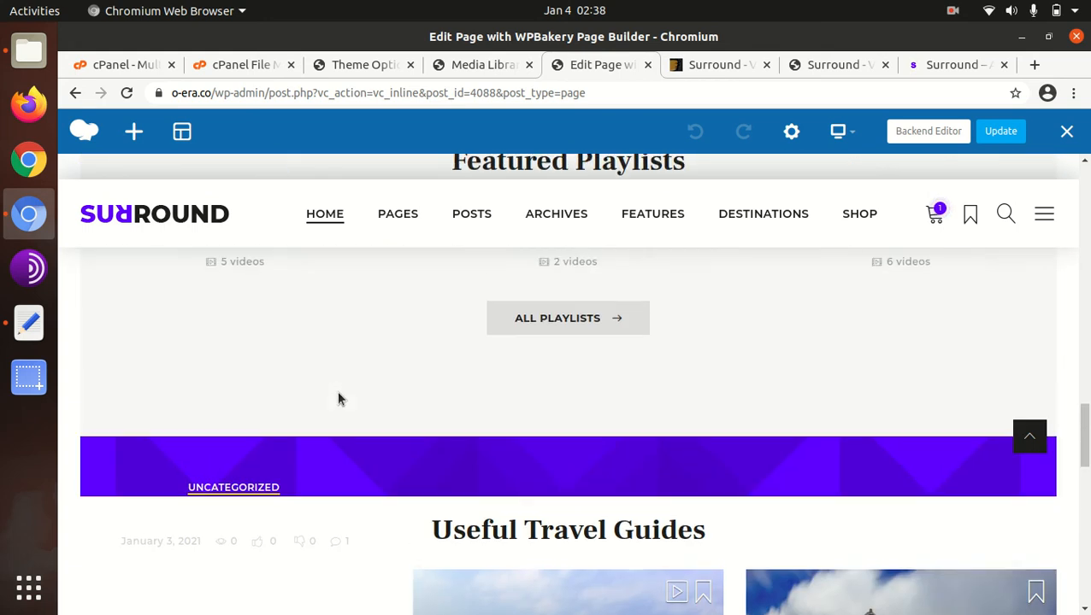
scroll(338, 398, "up", 10)
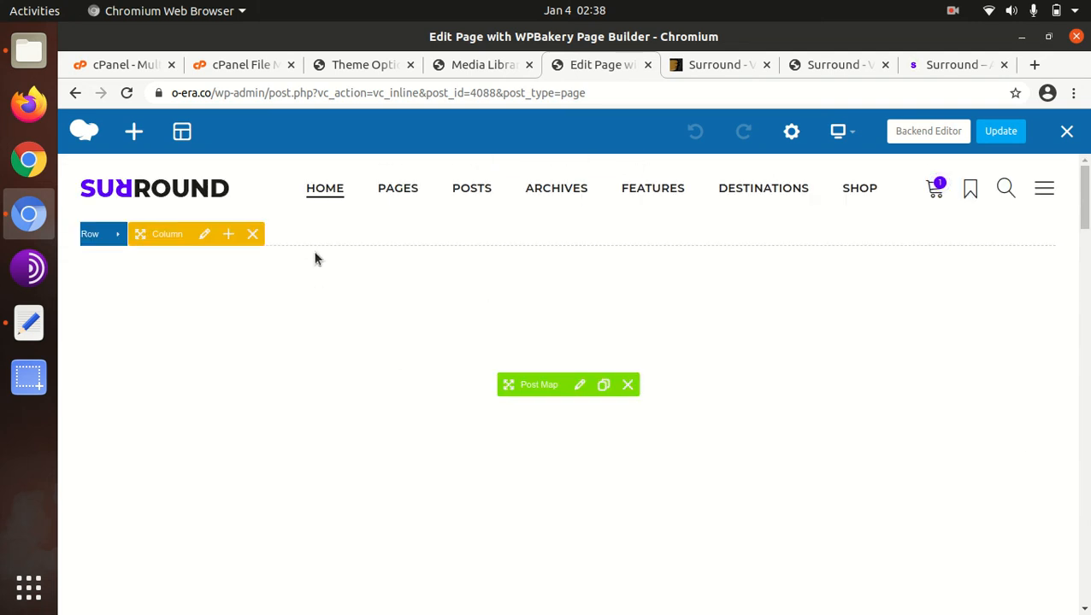
mouse_move(392, 194)
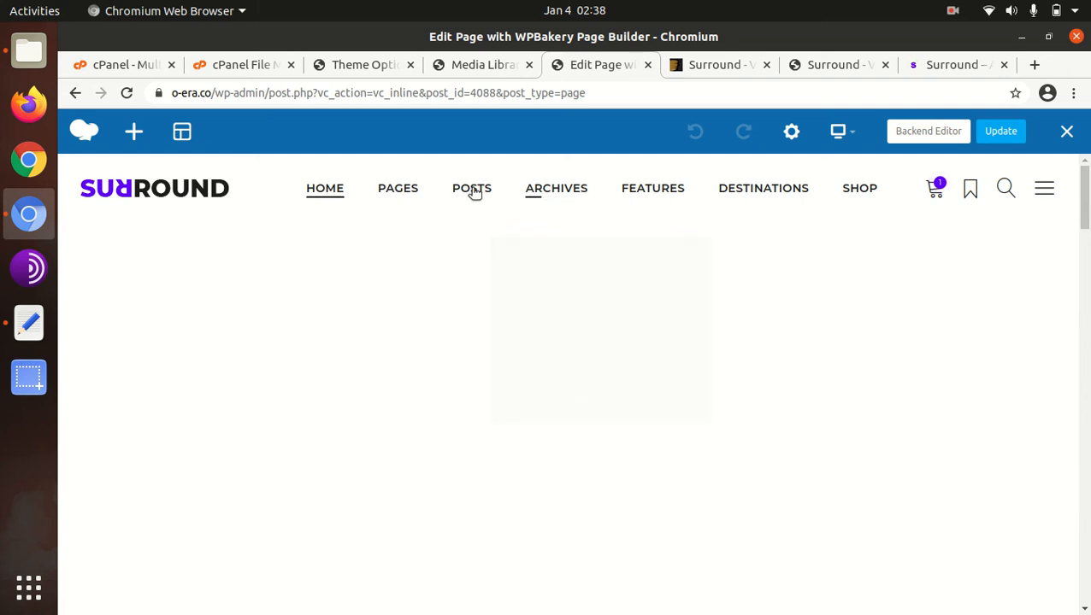
- Exit the frontend editor to the live home page and review its map, partner logos, posts, Featured Playlists and Useful Travel Guides
left_click(1065, 133)
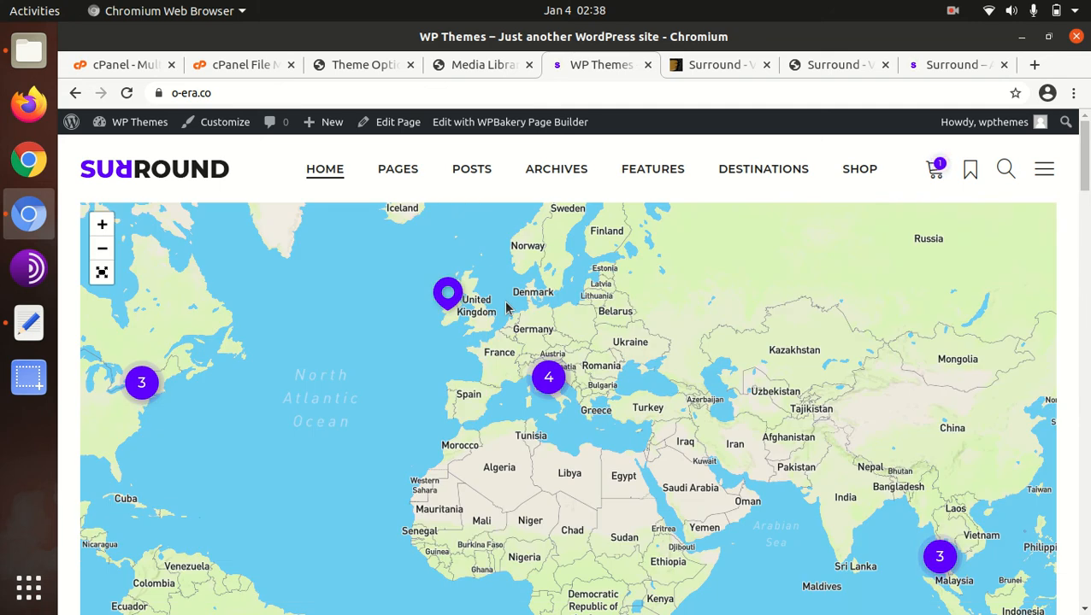
scroll(623, 396, "down", 5)
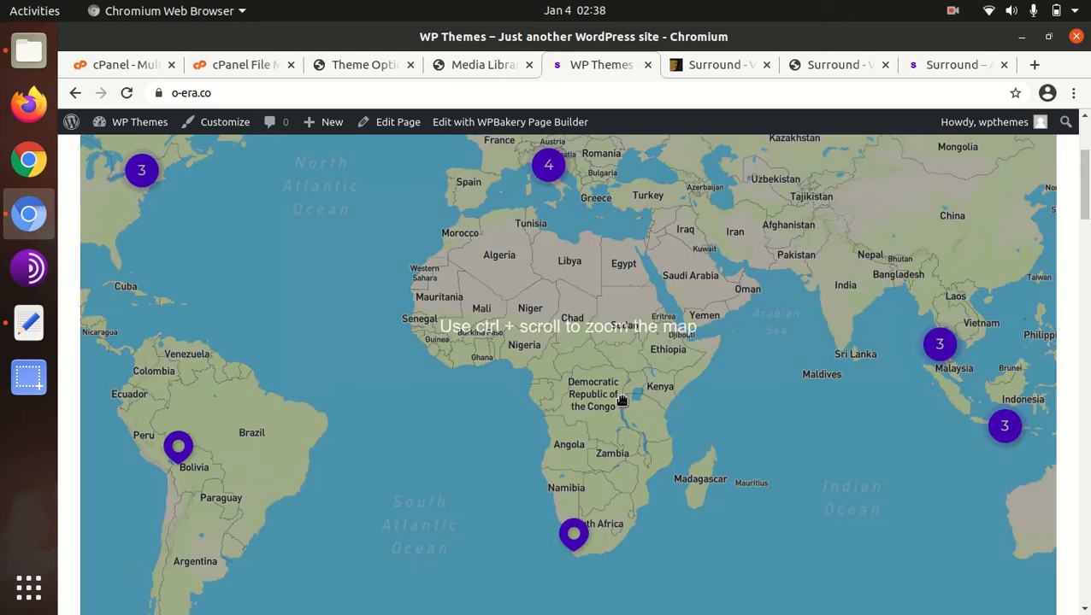
scroll(316, 445, "down", 1)
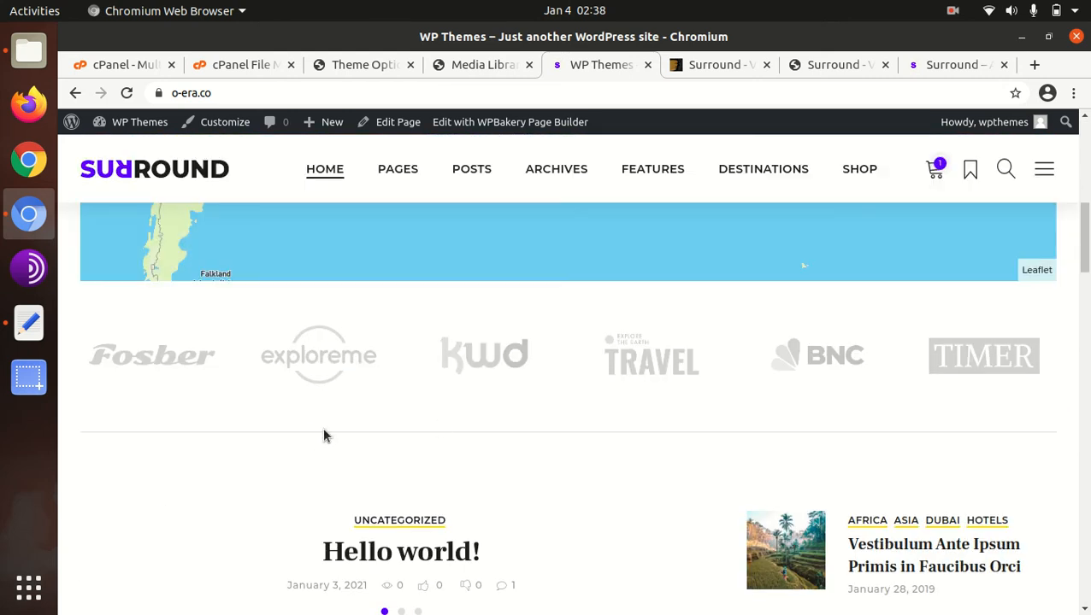
scroll(363, 360, "up", 2)
scroll(362, 360, "up", 3)
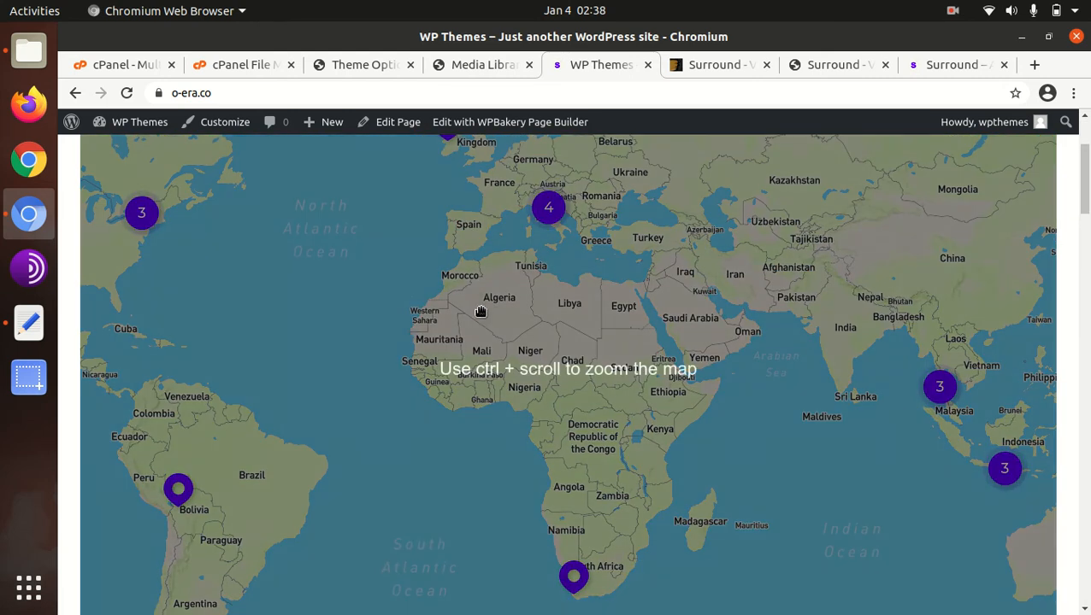
scroll(425, 434, "down", 2)
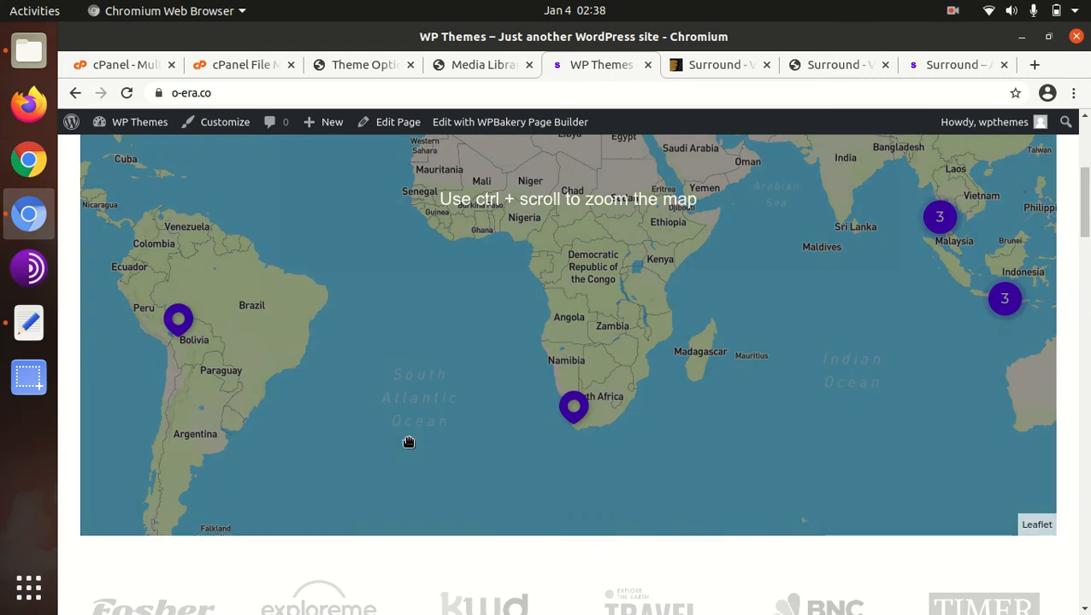
scroll(320, 539, "down", 2)
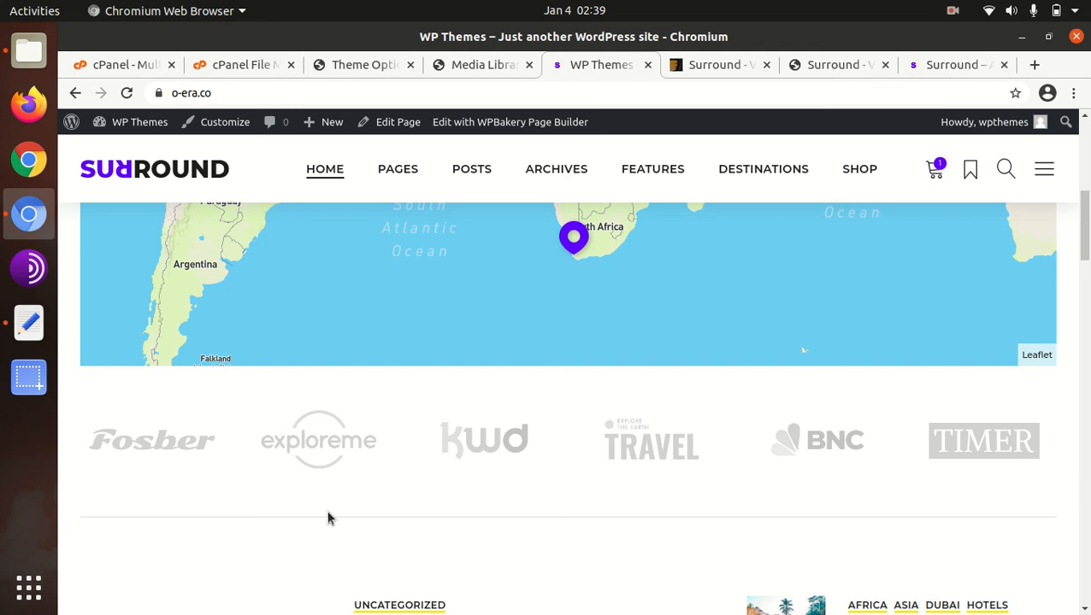
scroll(333, 518, "down", 5)
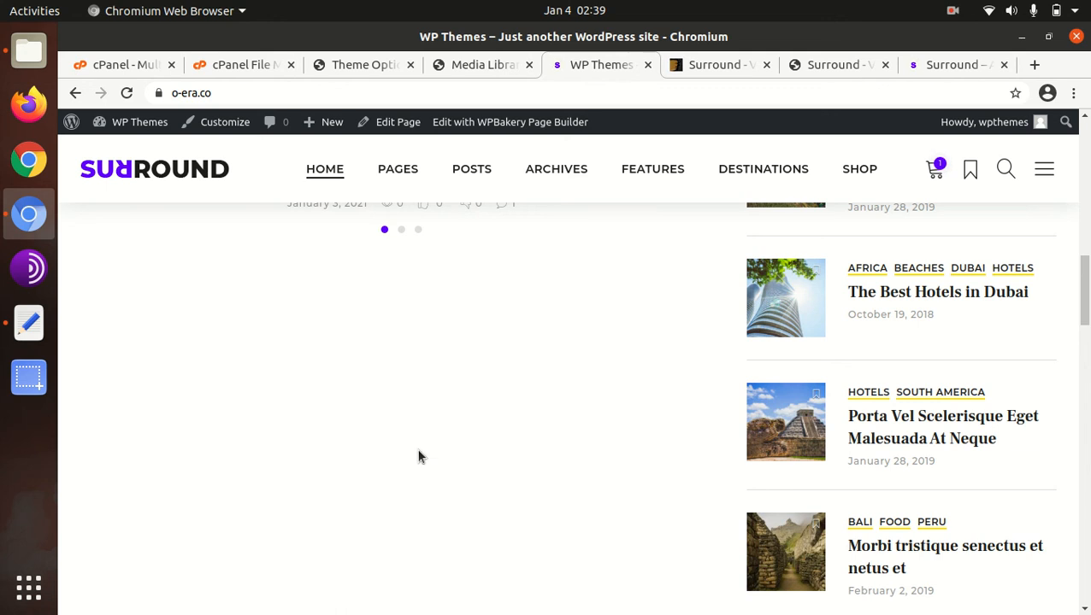
scroll(438, 399, "down", 8)
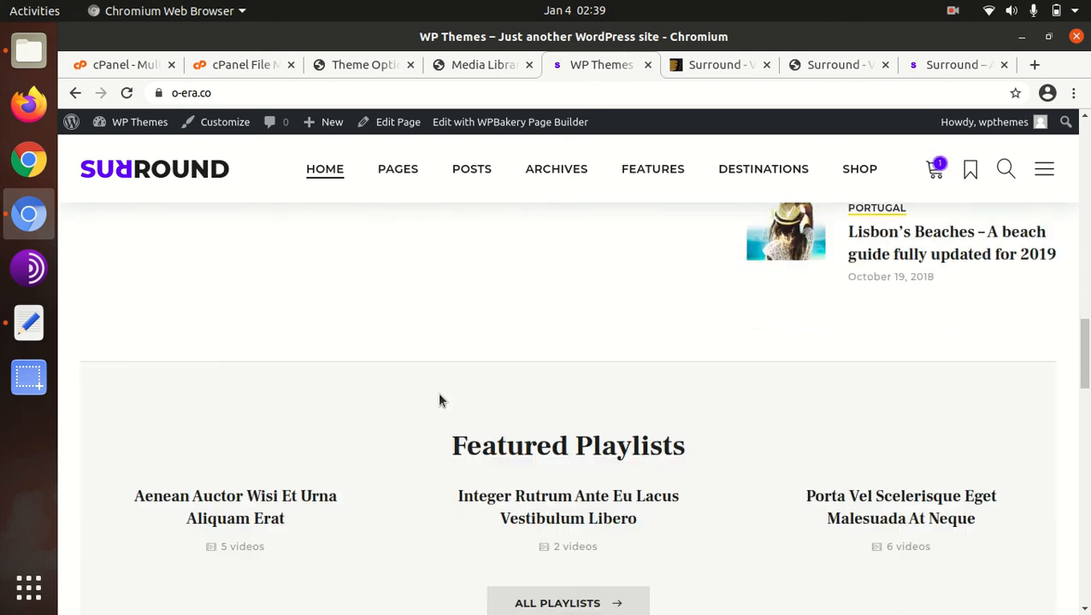
scroll(438, 399, "down", 2)
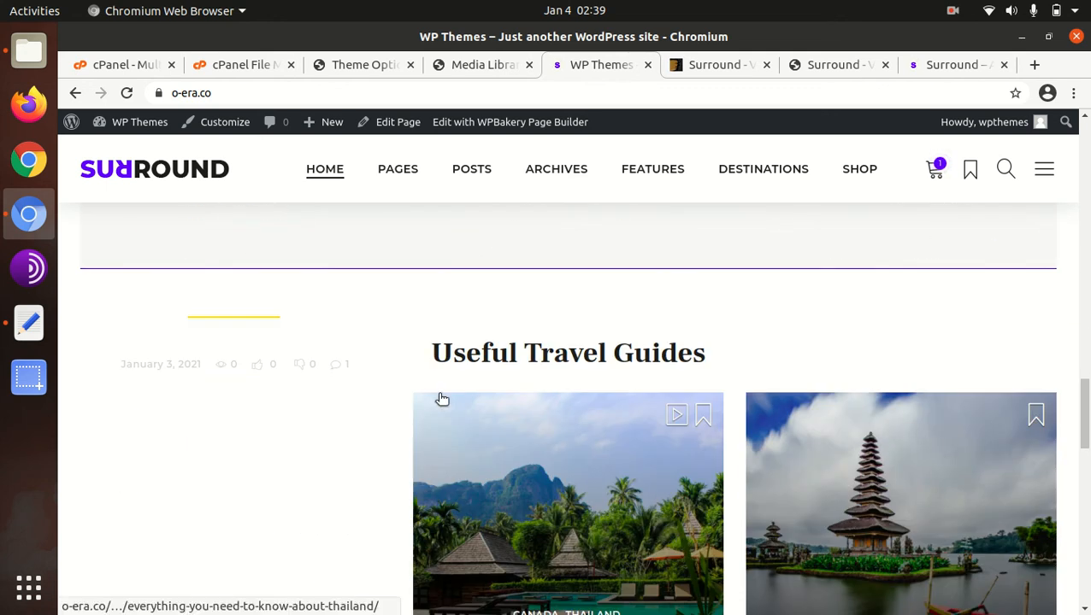